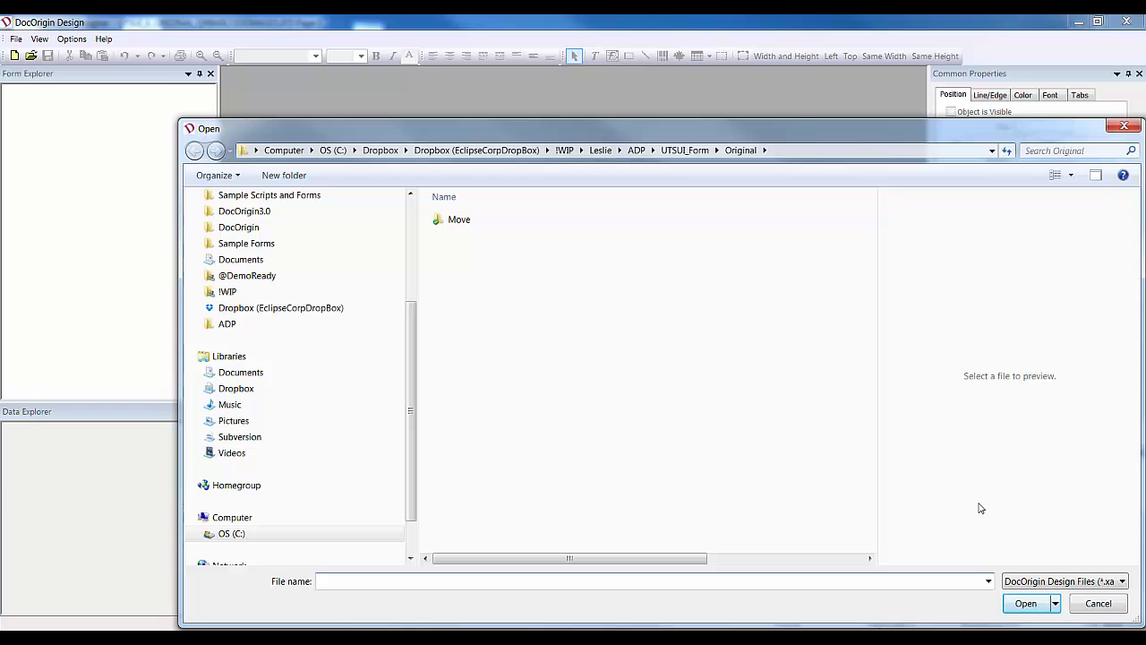
Open UTSUI_6_Original_QRBarcodeimages.IFD, filtering the file list to Adobe Central Form Files.
click(1125, 582)
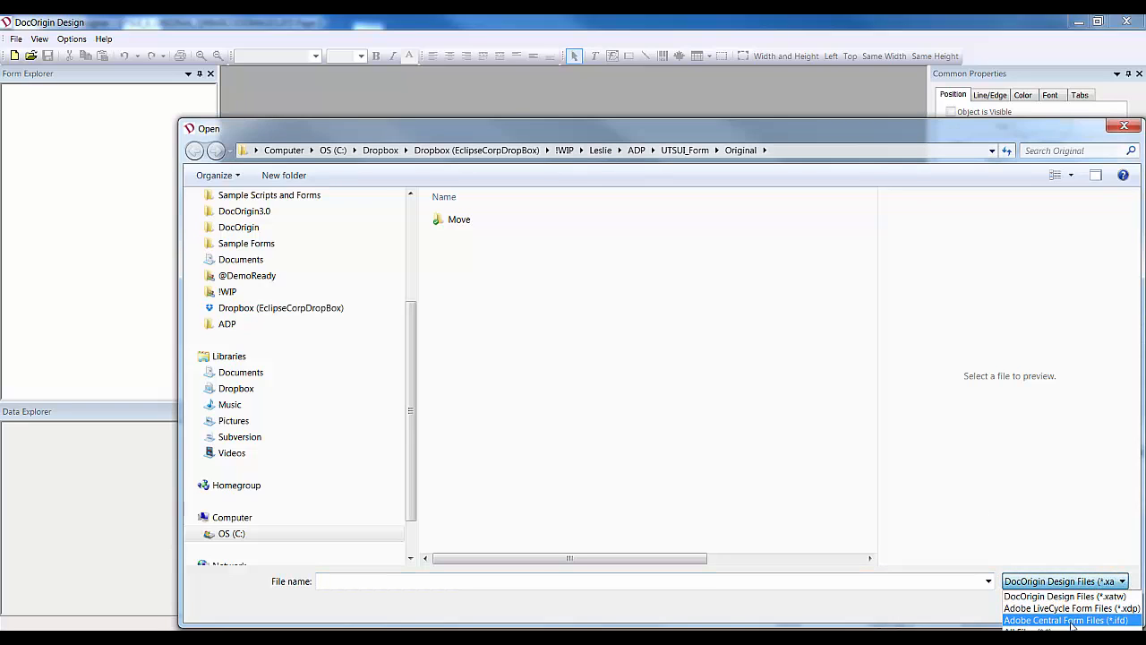
click(1072, 620)
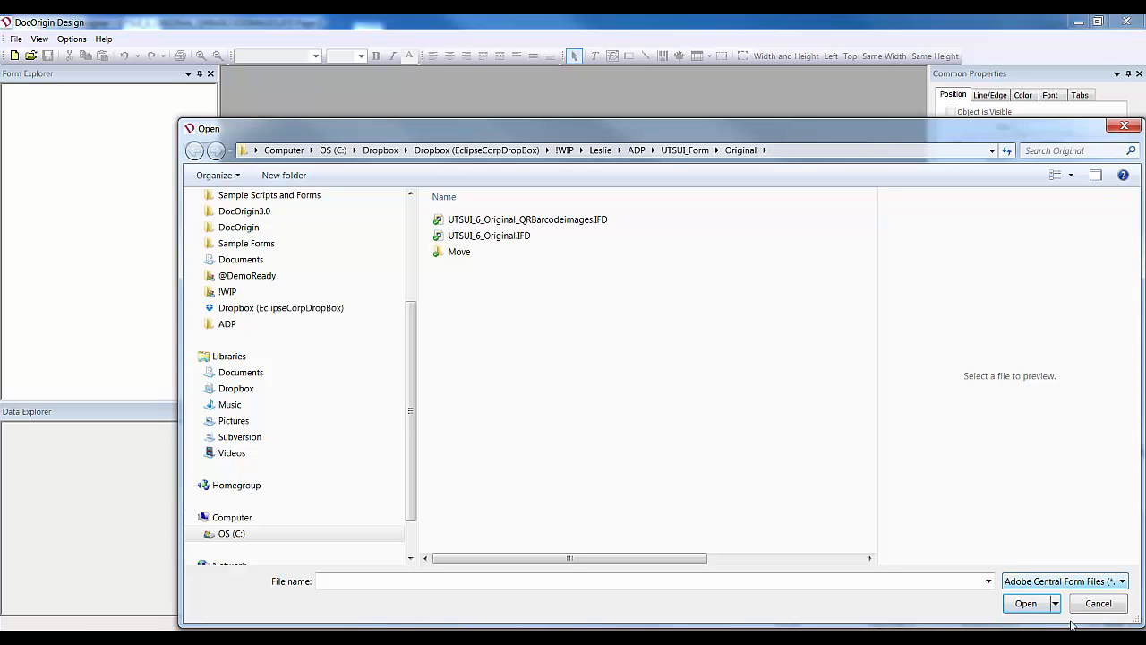
click(621, 221)
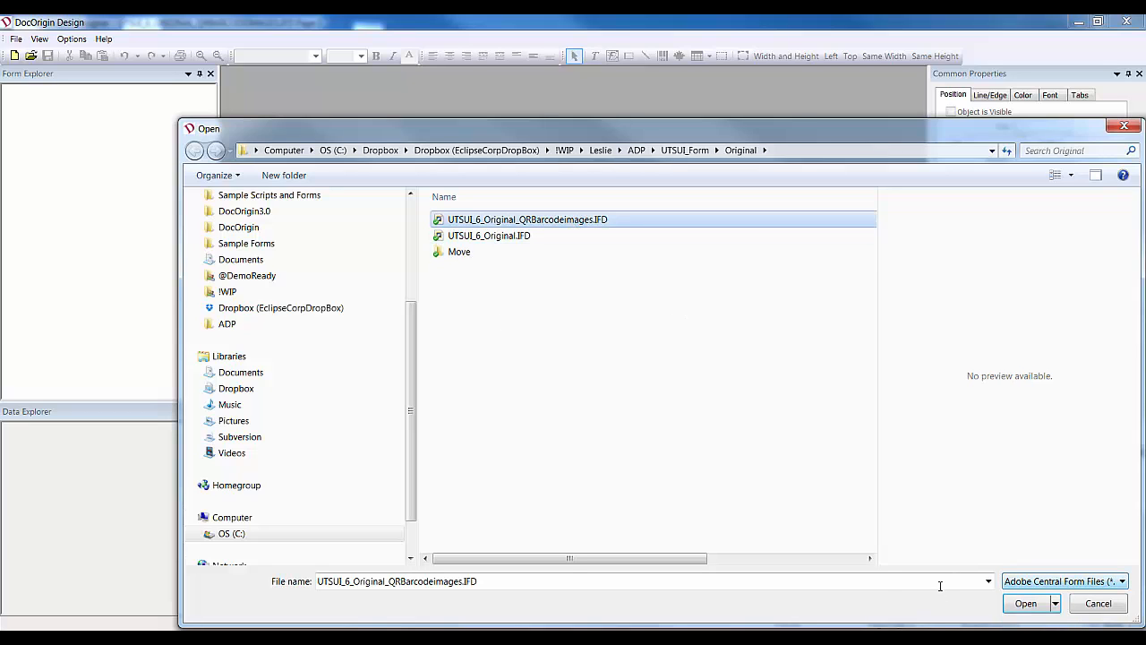
click(1030, 605)
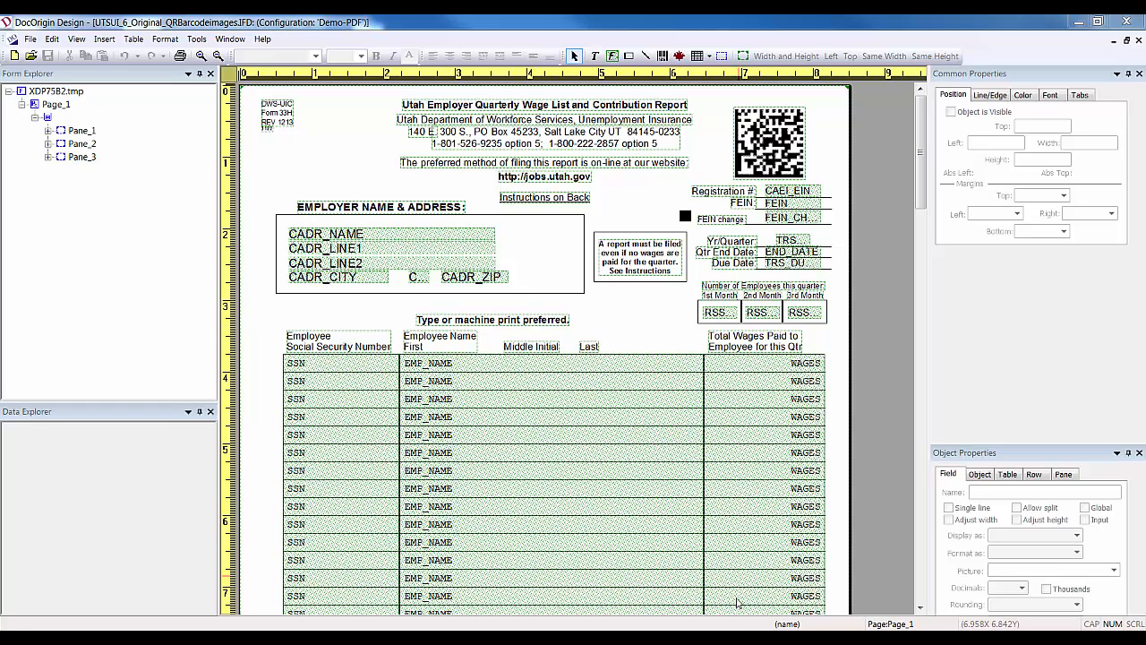
mouse_move(730, 639)
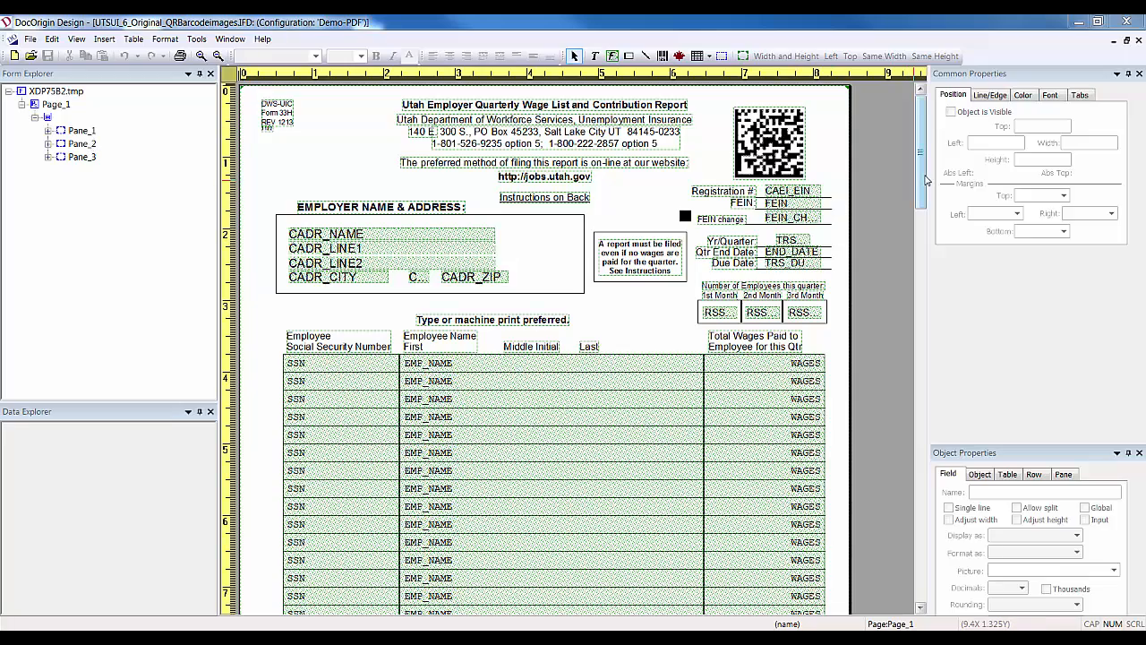
Check the Pane properties of Pane_1, Pane_2 and Pane_3, ending on the seven-row Worksites section.
drag(922, 173, 923, 190)
click(82, 130)
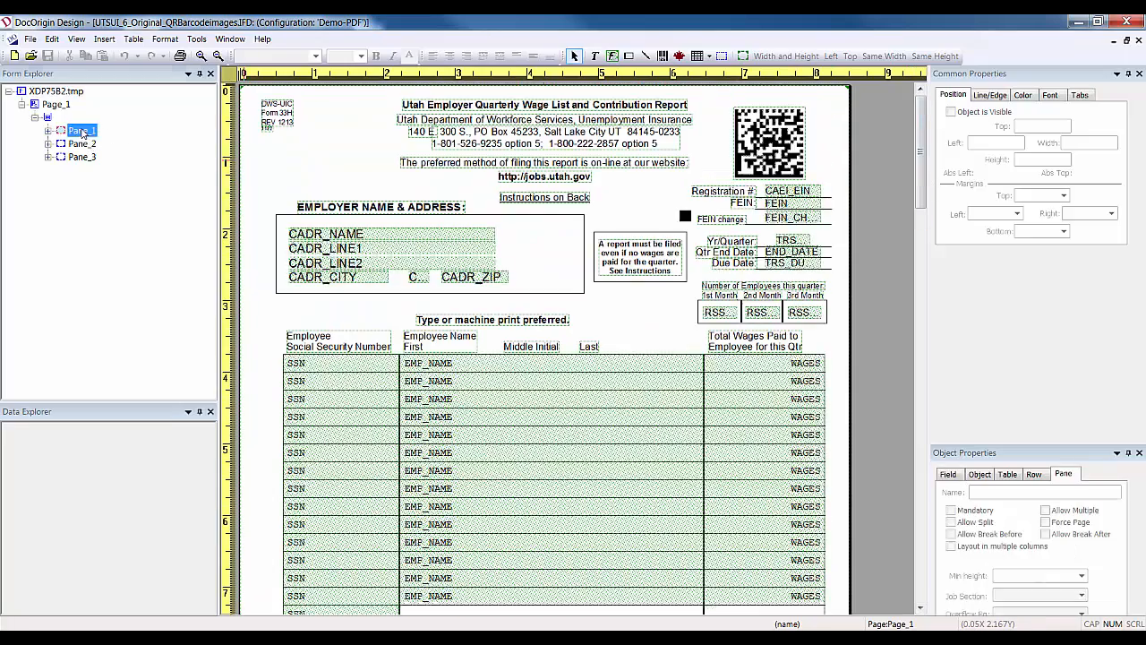
click(81, 144)
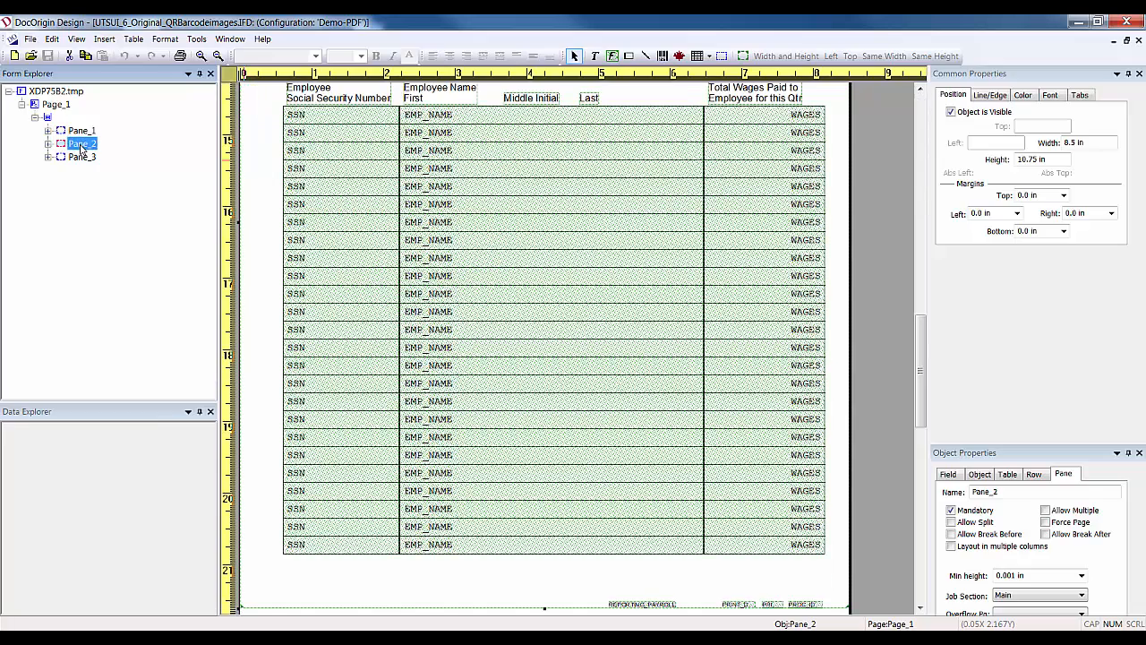
mouse_move(927, 415)
mouse_down()
mouse_move(926, 367)
mouse_move(936, 421)
mouse_up()
click(81, 159)
mouse_move(923, 554)
mouse_down()
mouse_move(923, 531)
mouse_move(929, 560)
mouse_up()
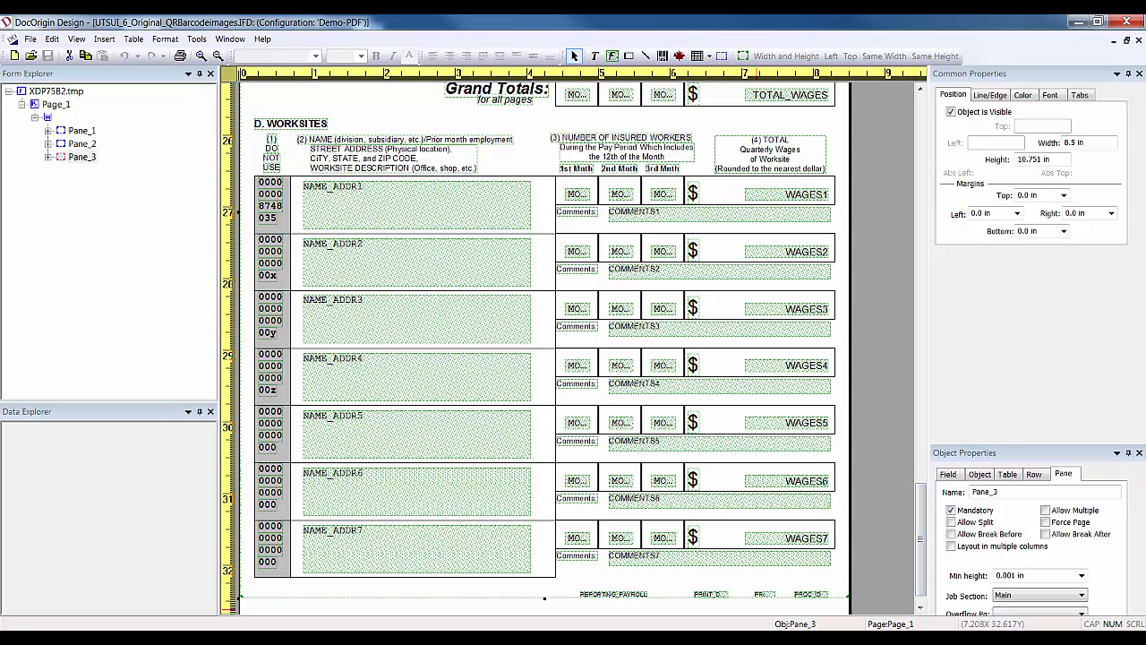
mouse_move(731, 639)
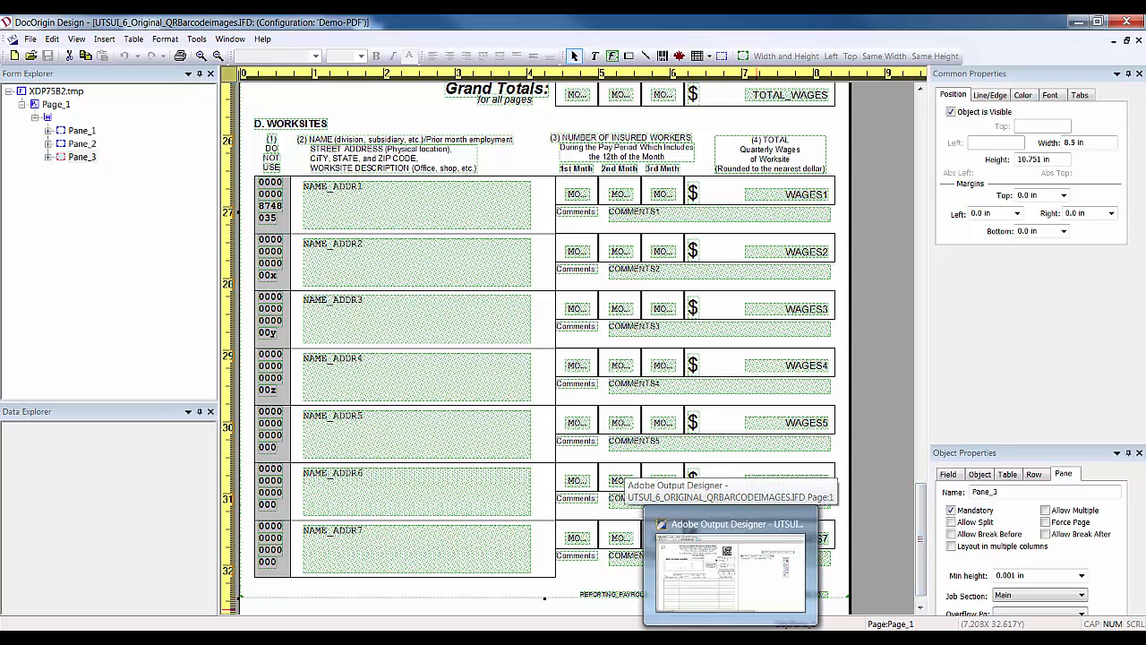
In Output Designer, view page 2's continuation sheet, then page 3's Insured Employment and Wage Report.
click(730, 564)
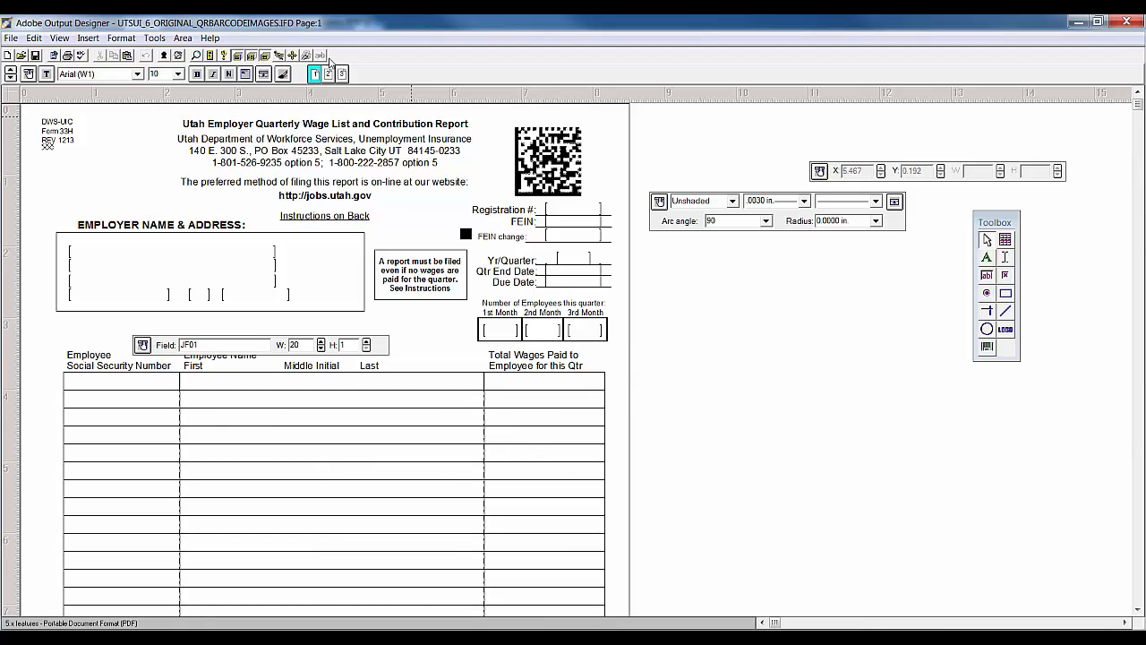
click(328, 74)
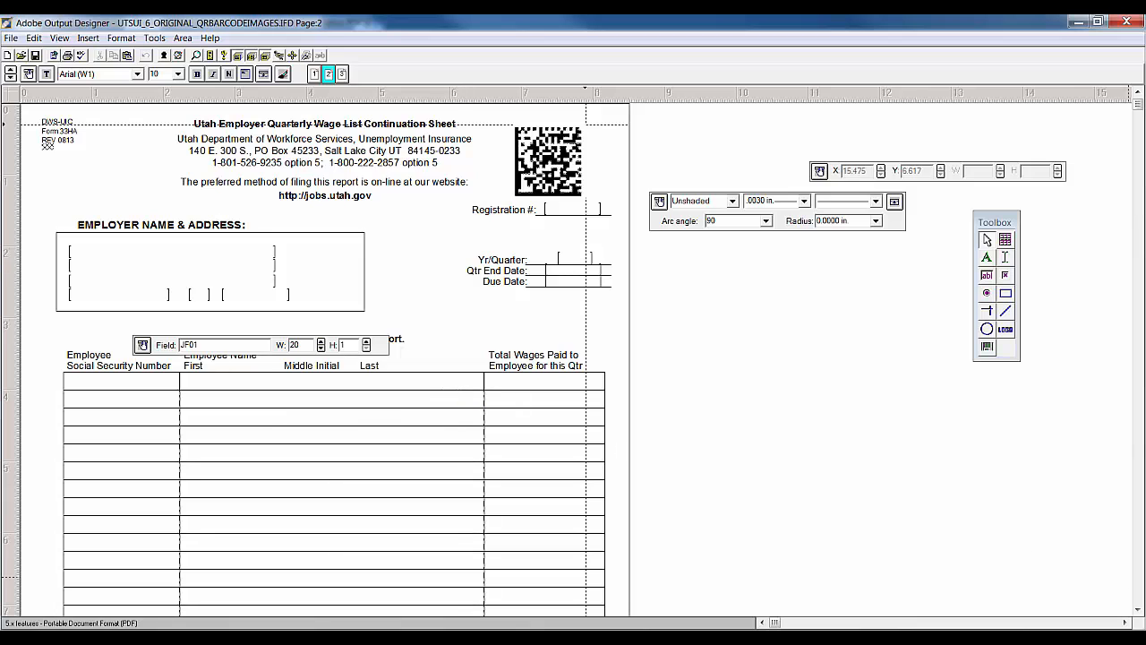
click(1140, 564)
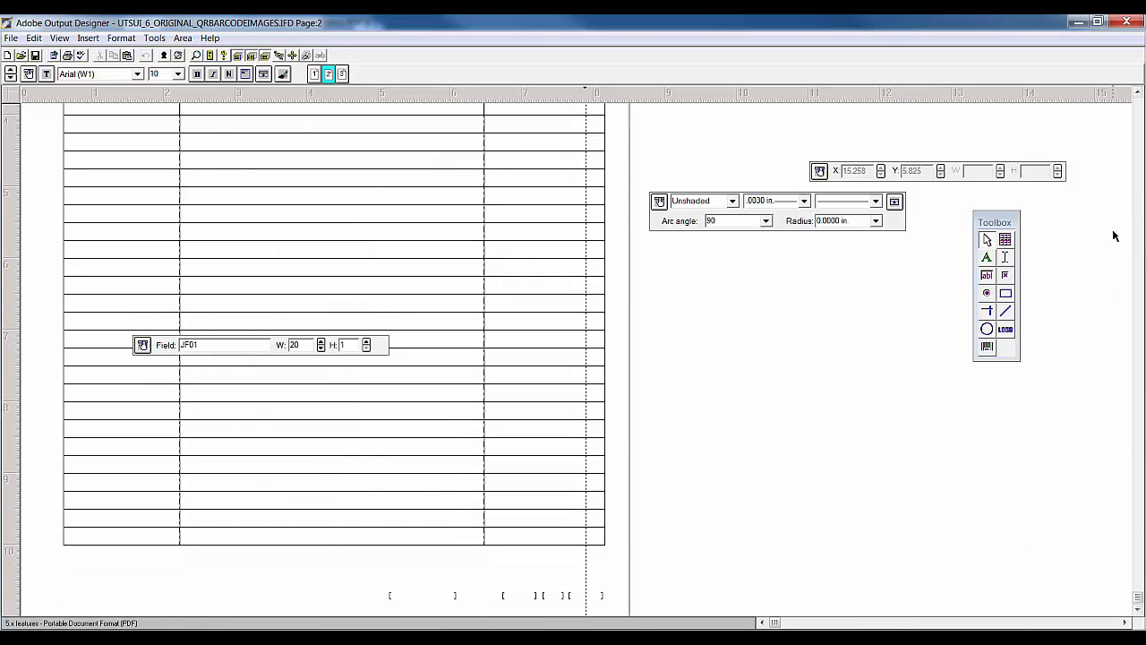
click(1138, 204)
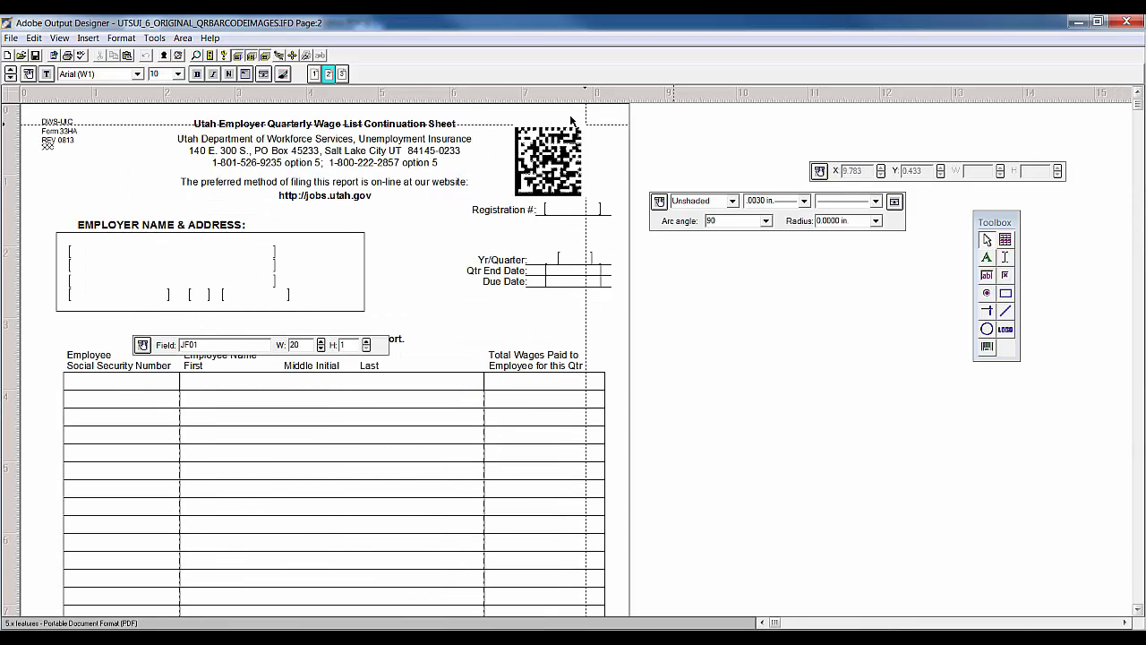
click(341, 73)
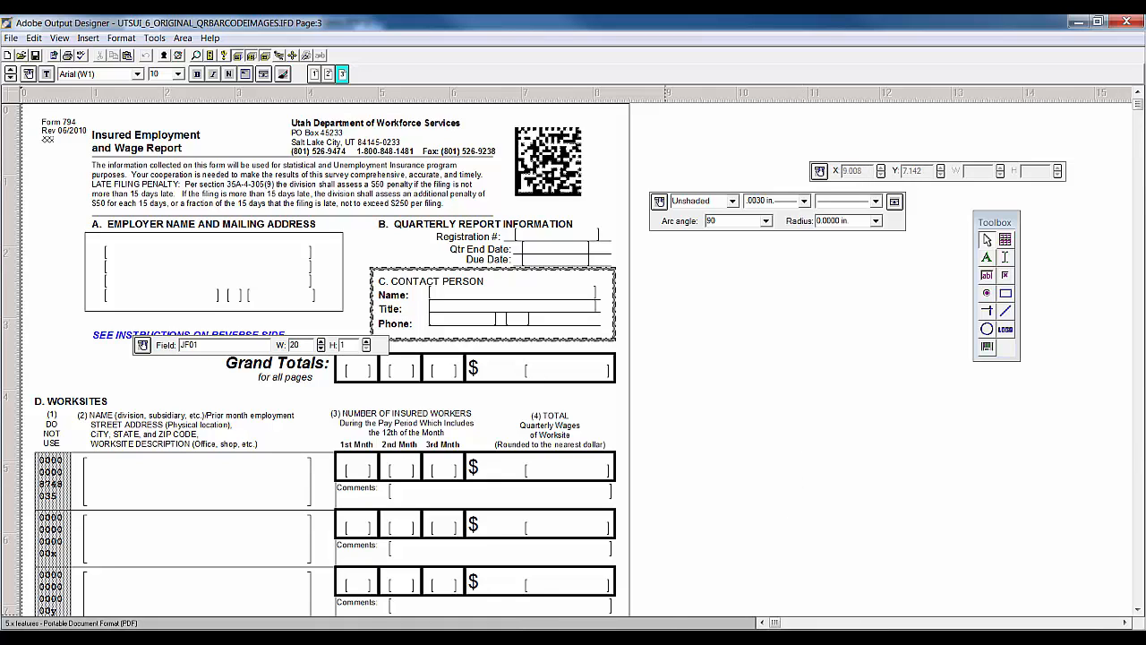
mouse_move(648, 637)
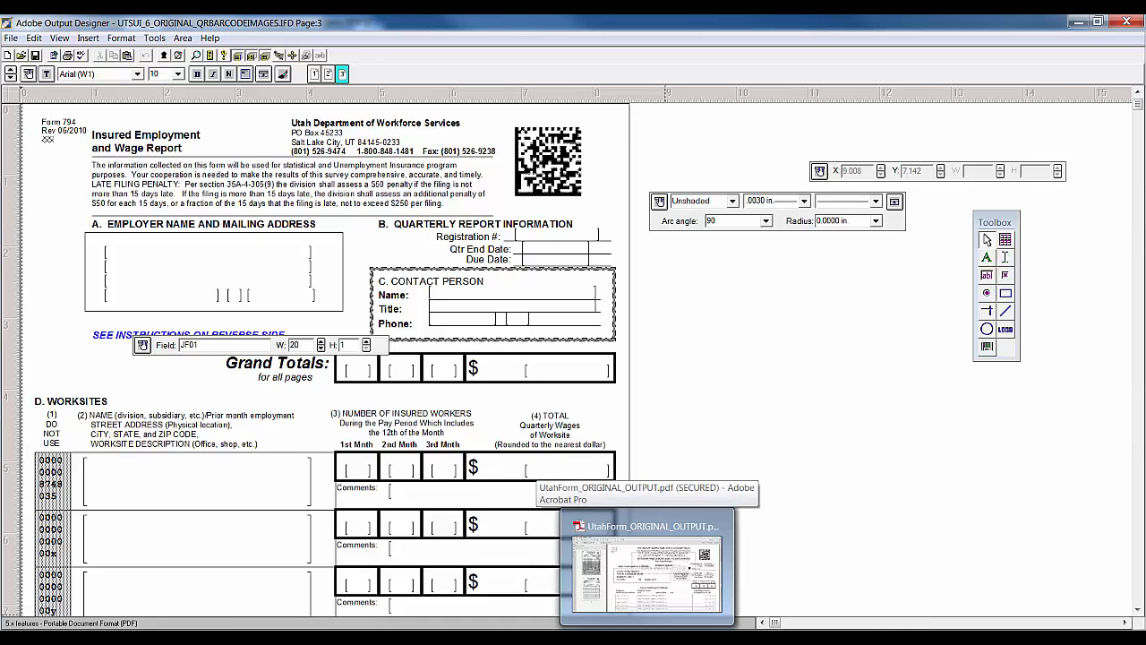
Scroll through UtahForm_ORIGINAL_OUTPUT.pdf's employee wage rows and totals in Acrobat.
click(647, 574)
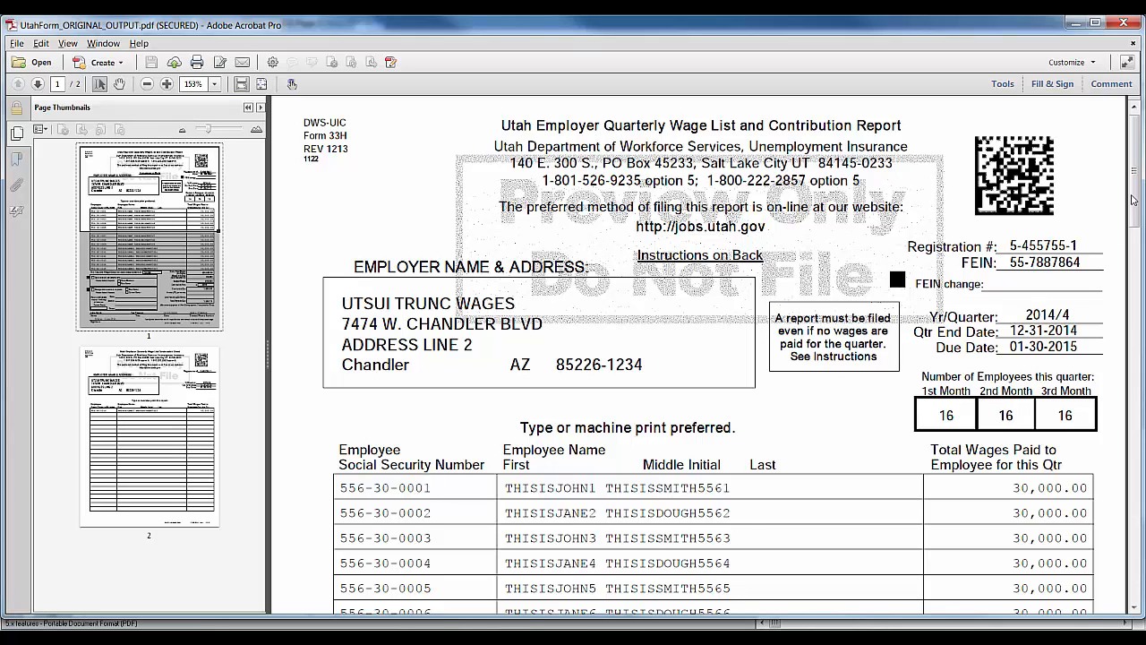
scroll(1138, 197, down, 5)
scroll(1138, 242, down, 7)
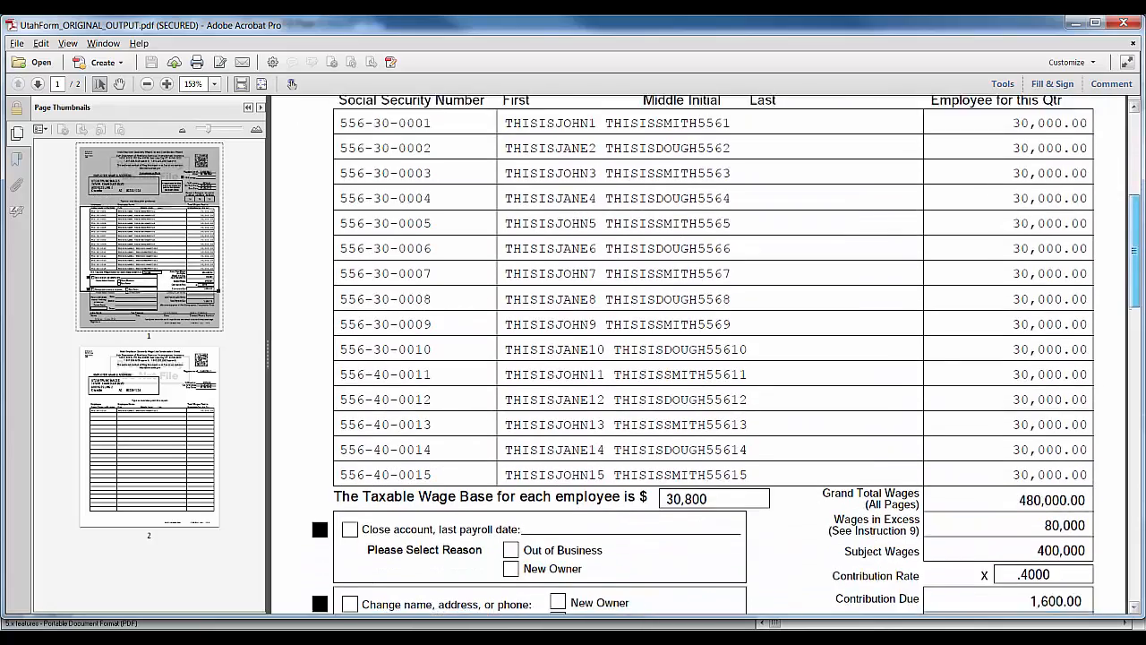
scroll(465, 331, down, 5)
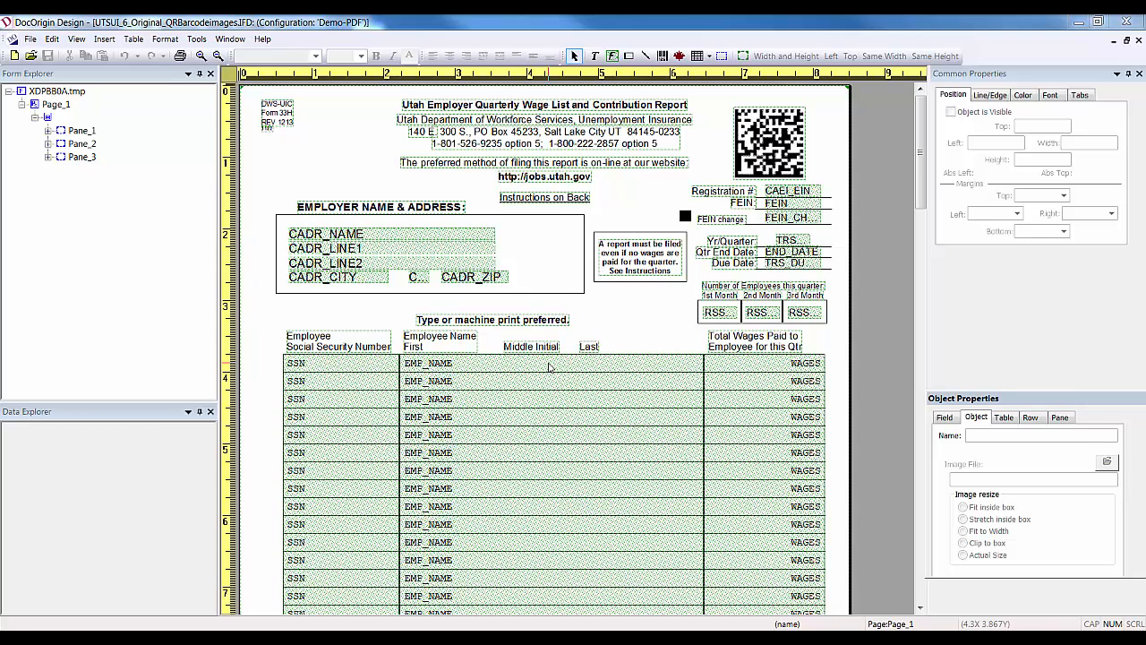
Run Tools > PDF Preview to produce the nine-issue Form Verification Report.
click(197, 40)
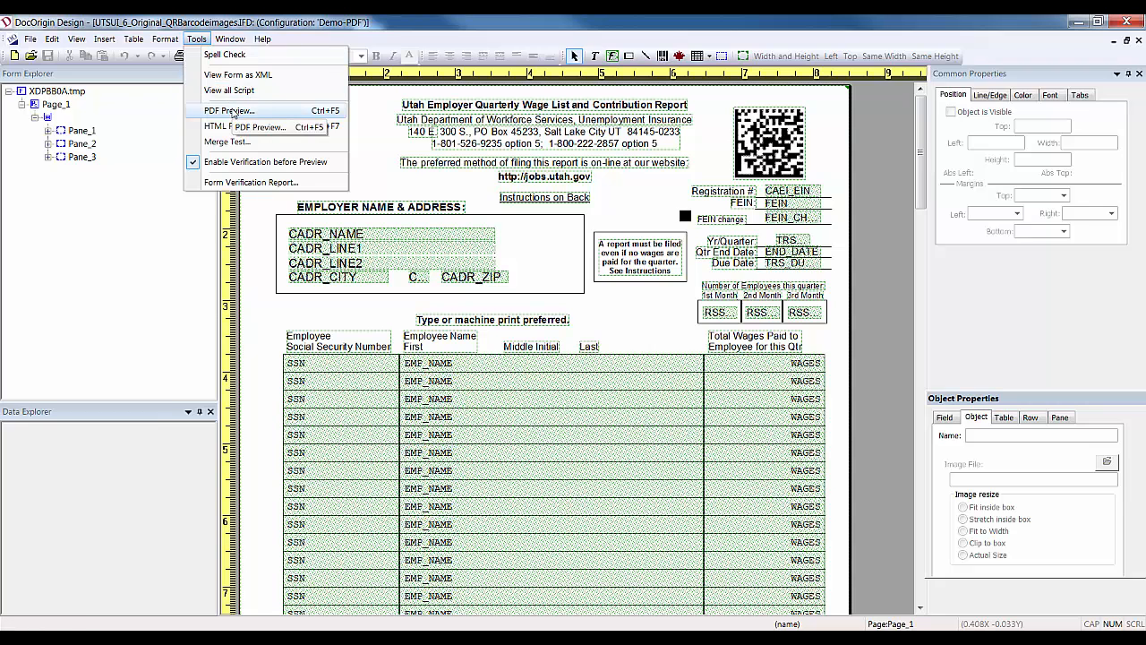
click(231, 111)
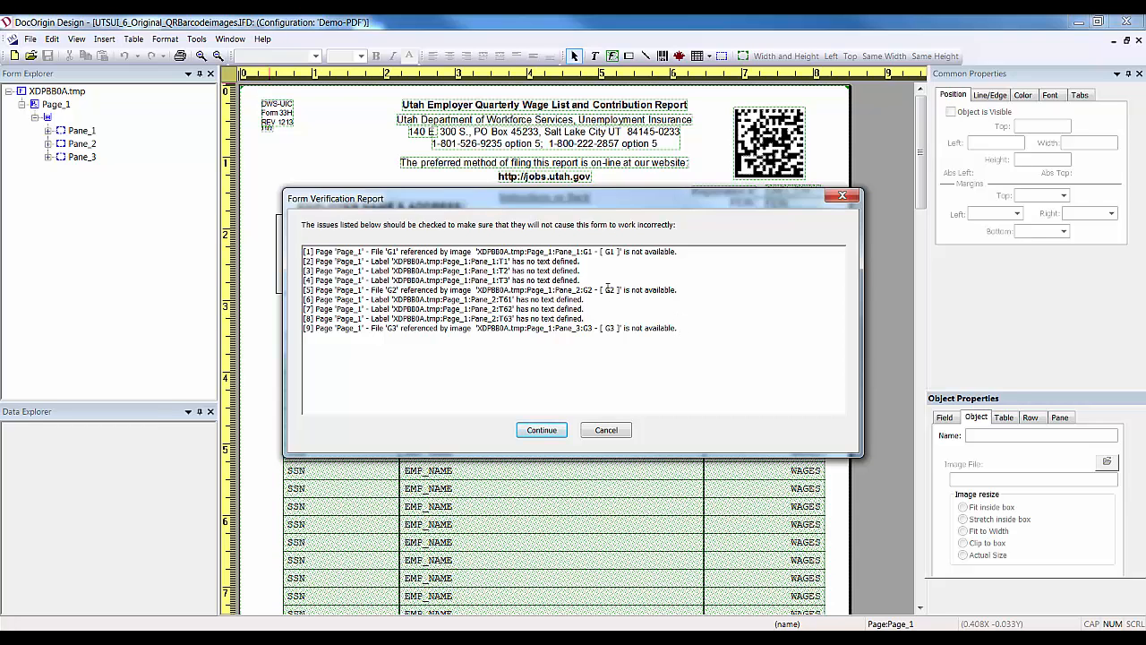
Continue past the report, choose your own test data, and browse to the UTSUI_Form XML folder.
click(542, 430)
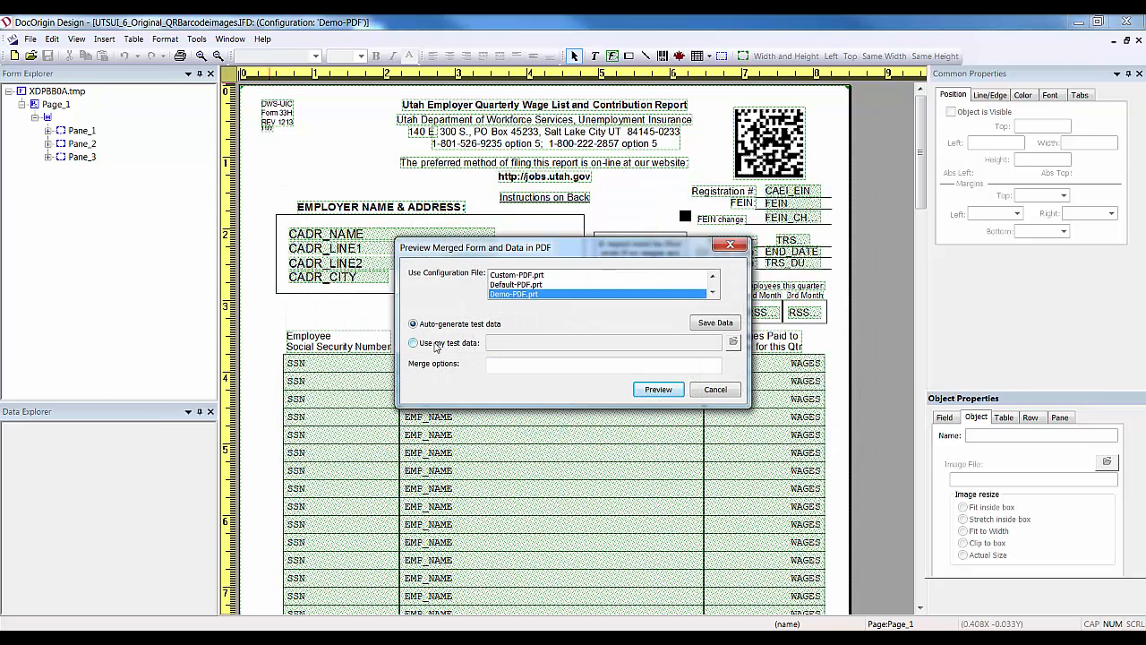
click(436, 348)
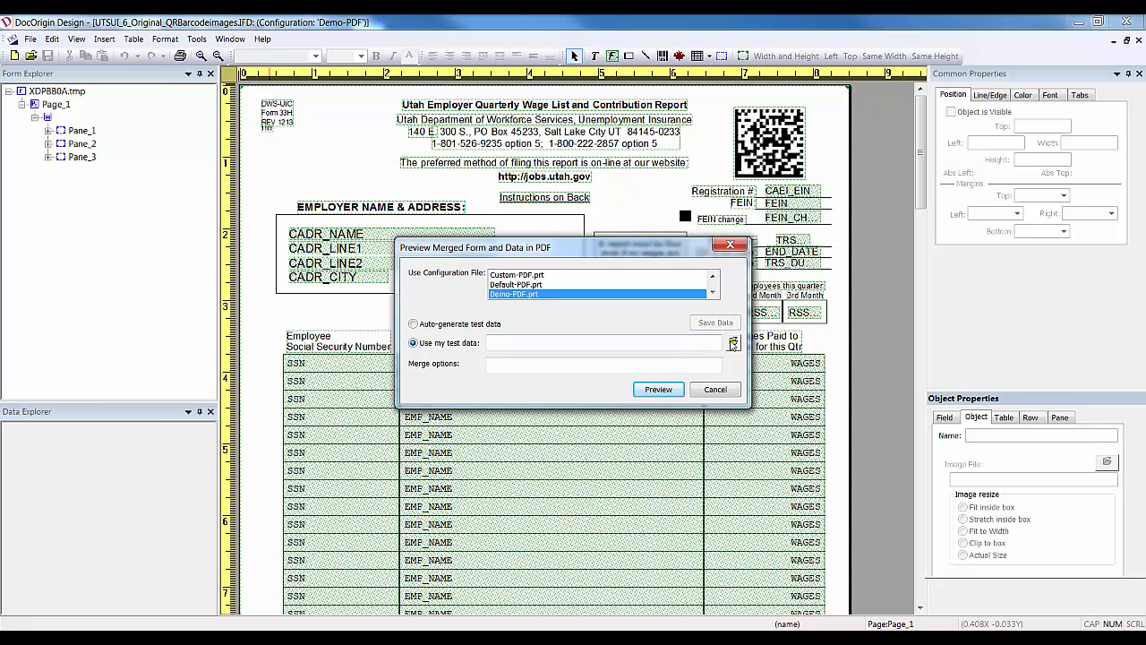
click(734, 344)
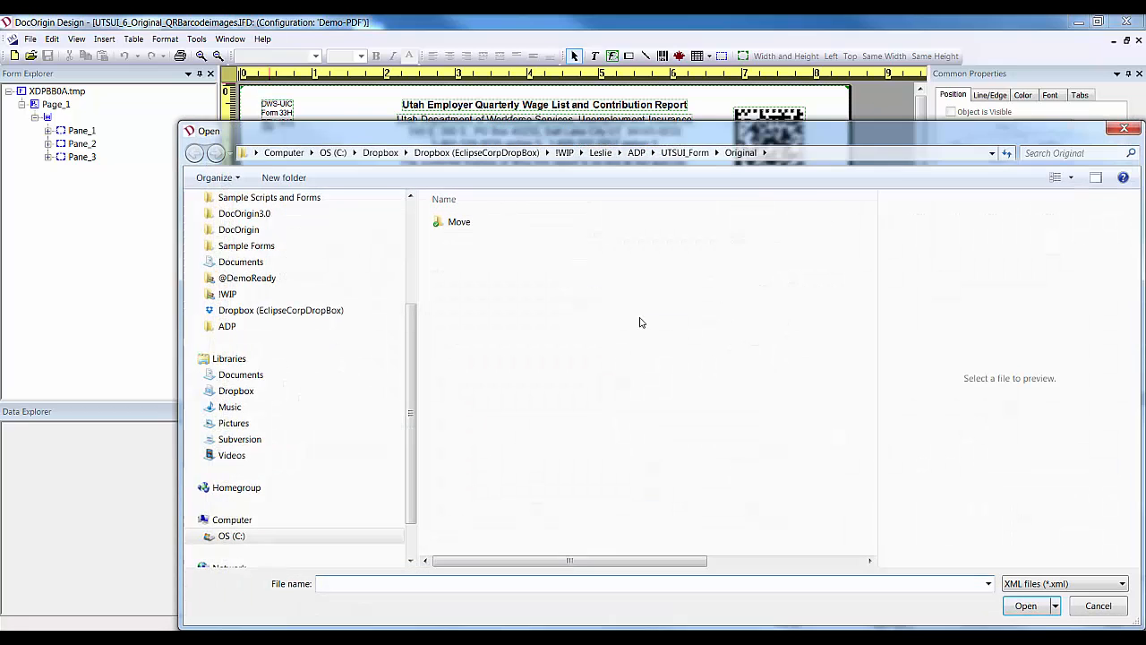
click(686, 151)
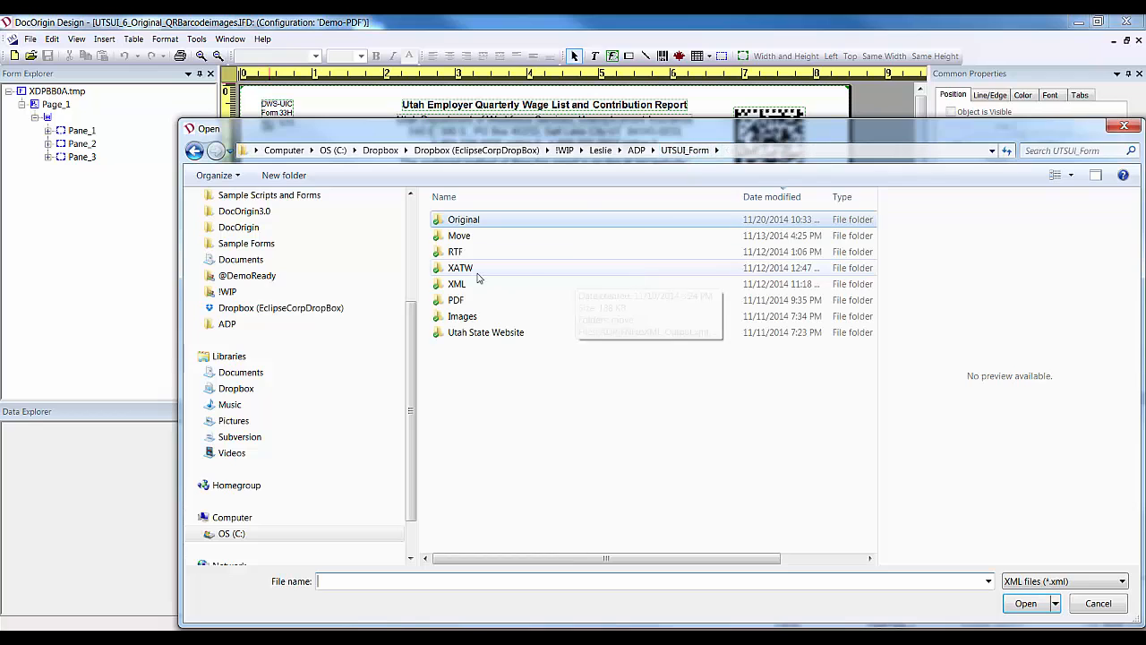
double_click(475, 284)
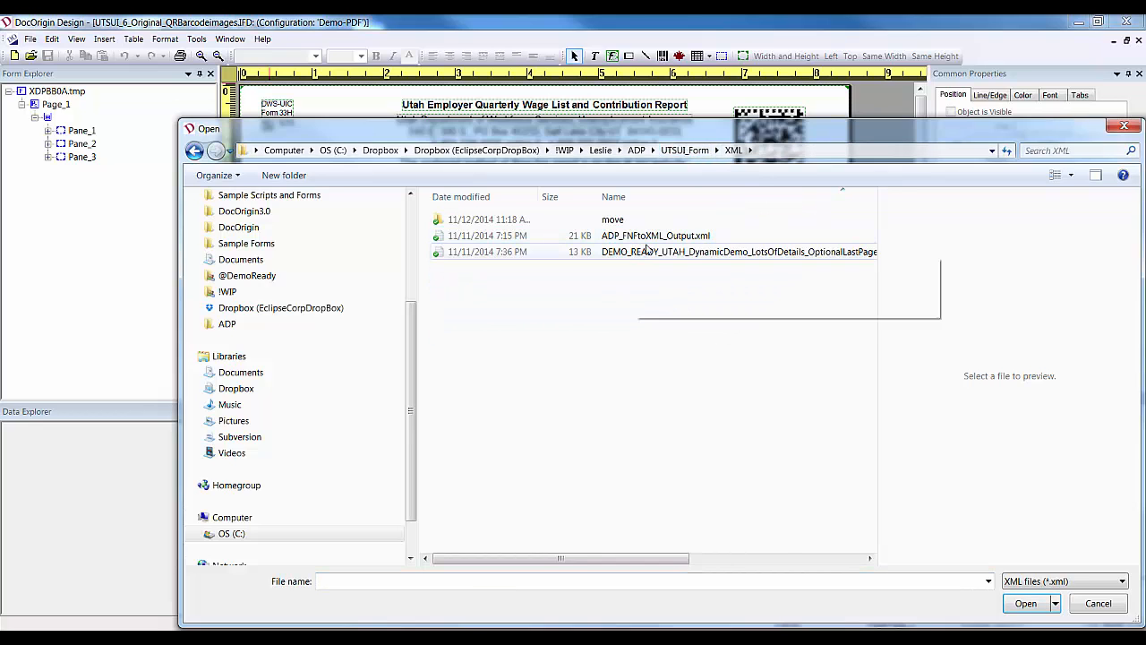
Show all data files and open TRPP141231_UT33H_794_24046_ORIGINAL.dat with Notepad++.
click(1121, 582)
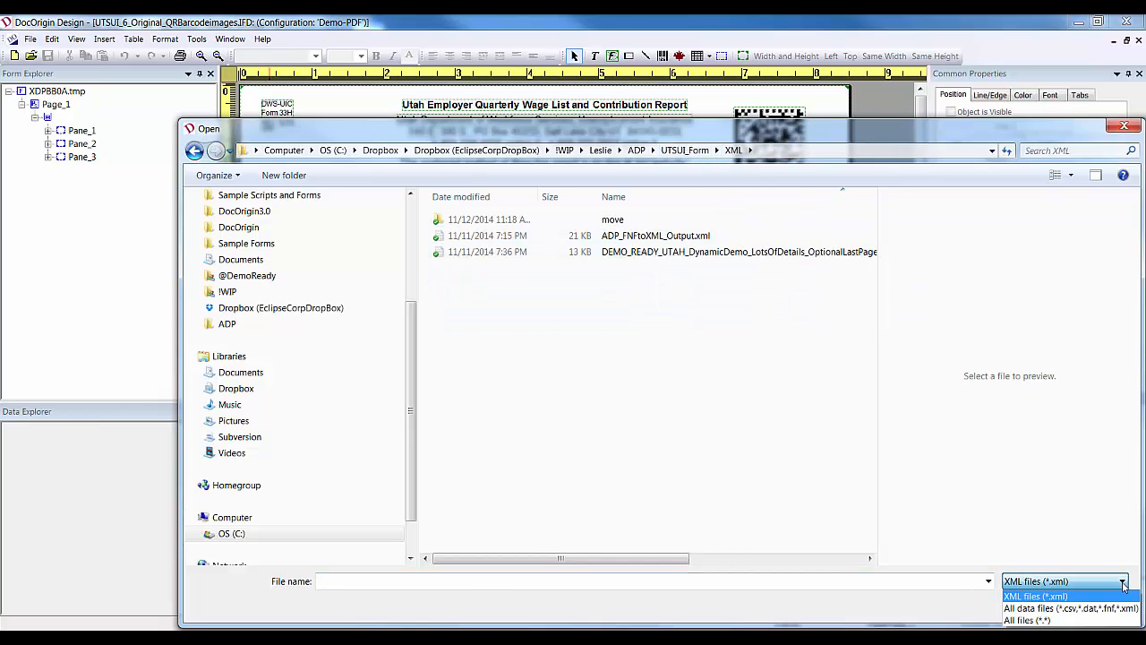
click(1103, 609)
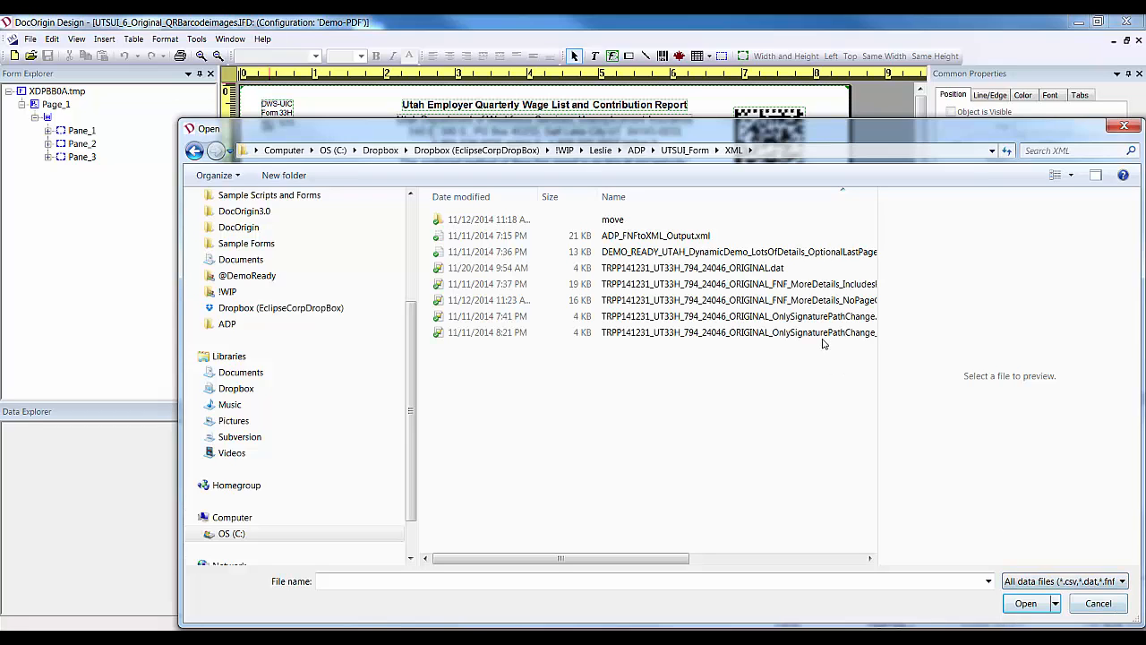
click(781, 269)
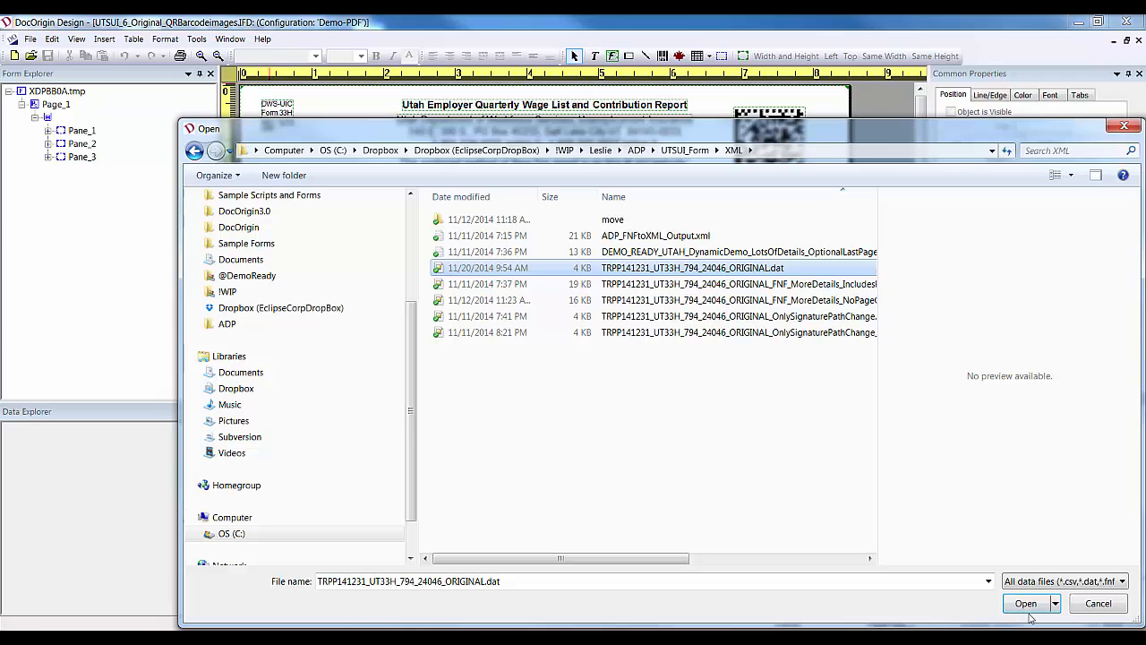
right_click(729, 269)
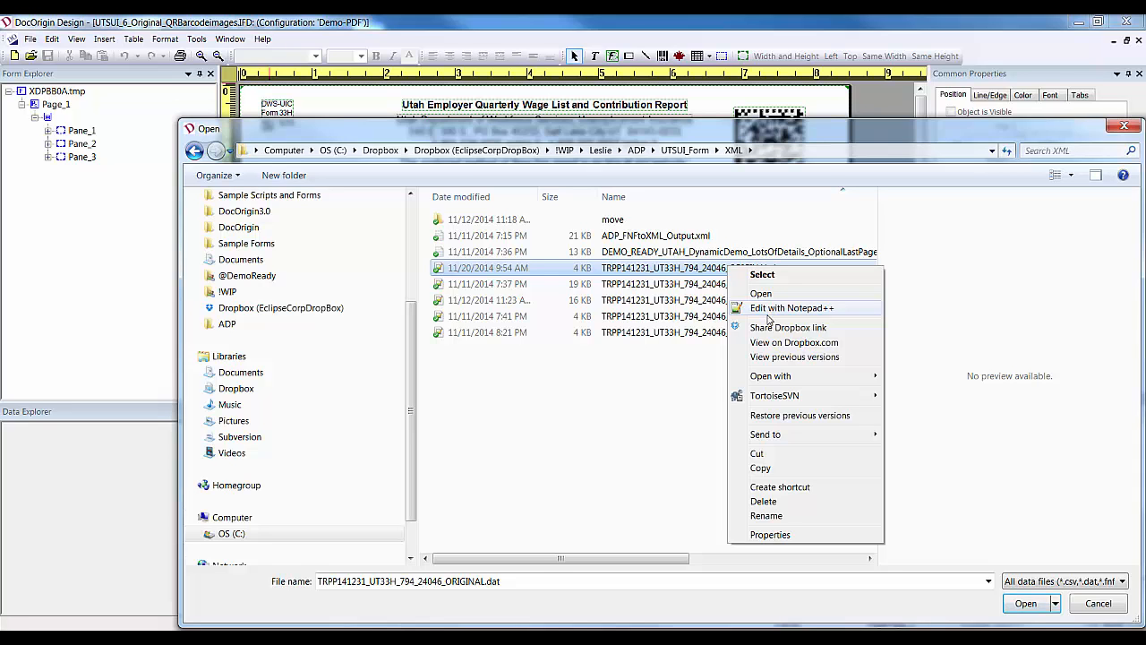
click(767, 309)
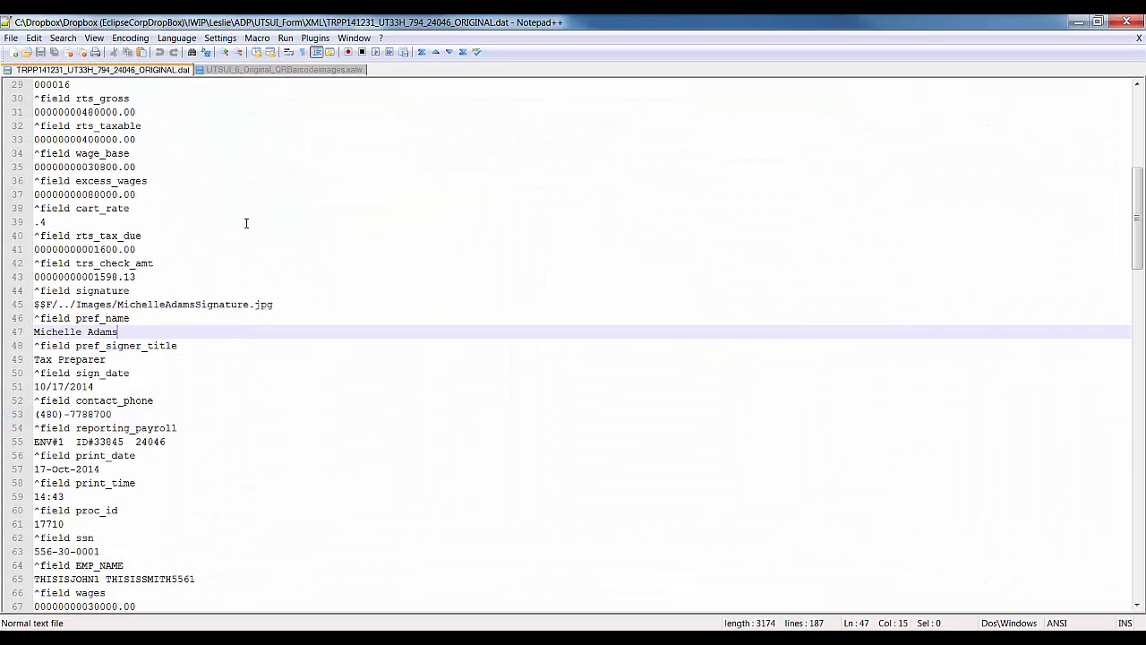
click(177, 165)
Read the .dat file from its ^form line down through the employee records, then return to DocOrigin.
scroll(177, 165, up, 9)
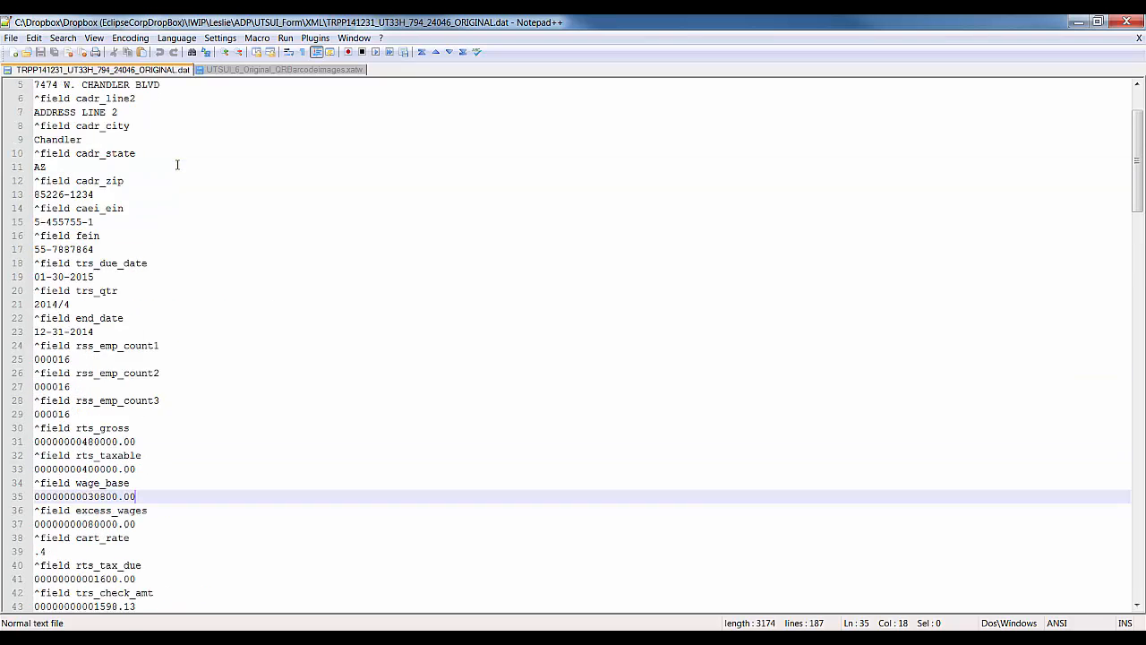
click(58, 84)
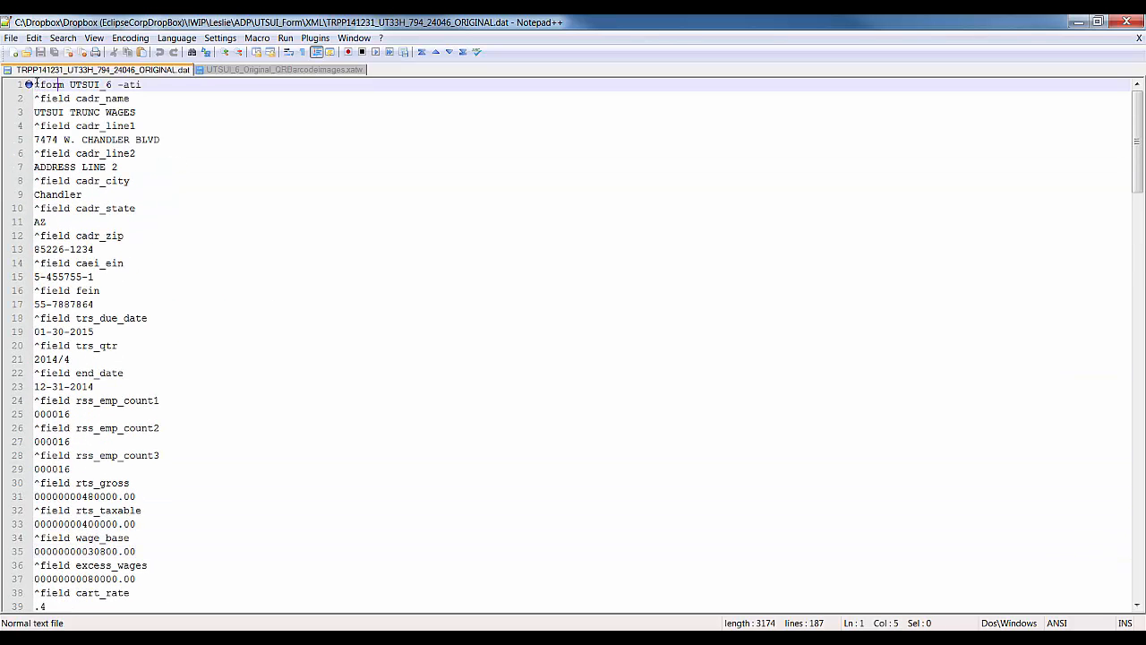
drag(36, 83, 71, 98)
click(100, 98)
scroll(150, 187, down, 3)
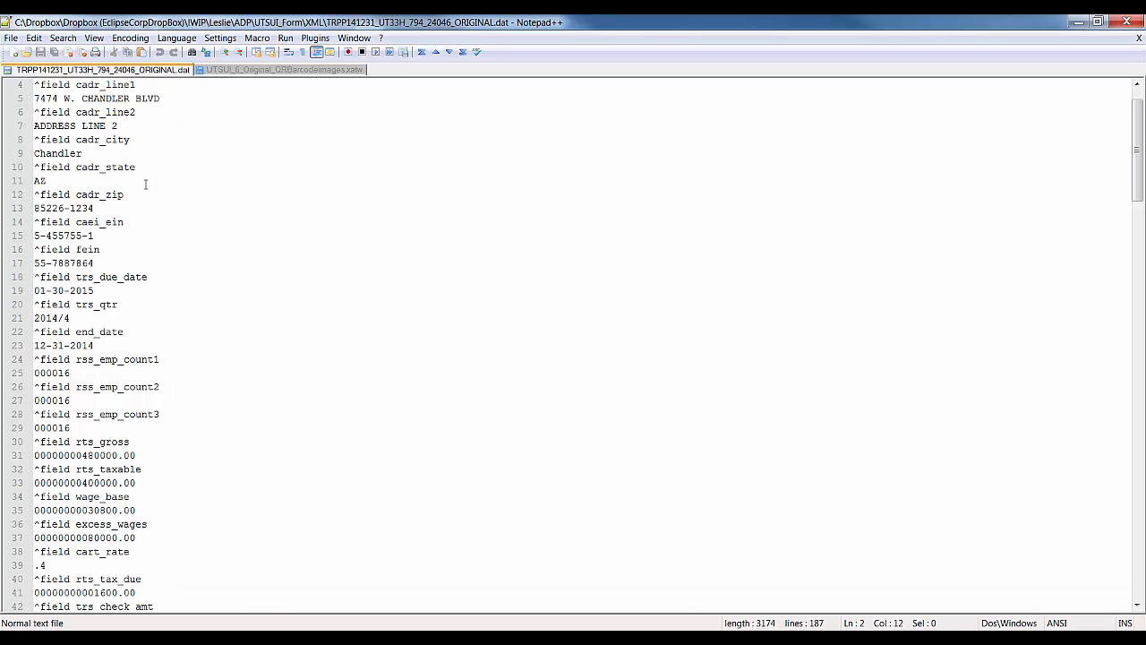
scroll(103, 231, down, 17)
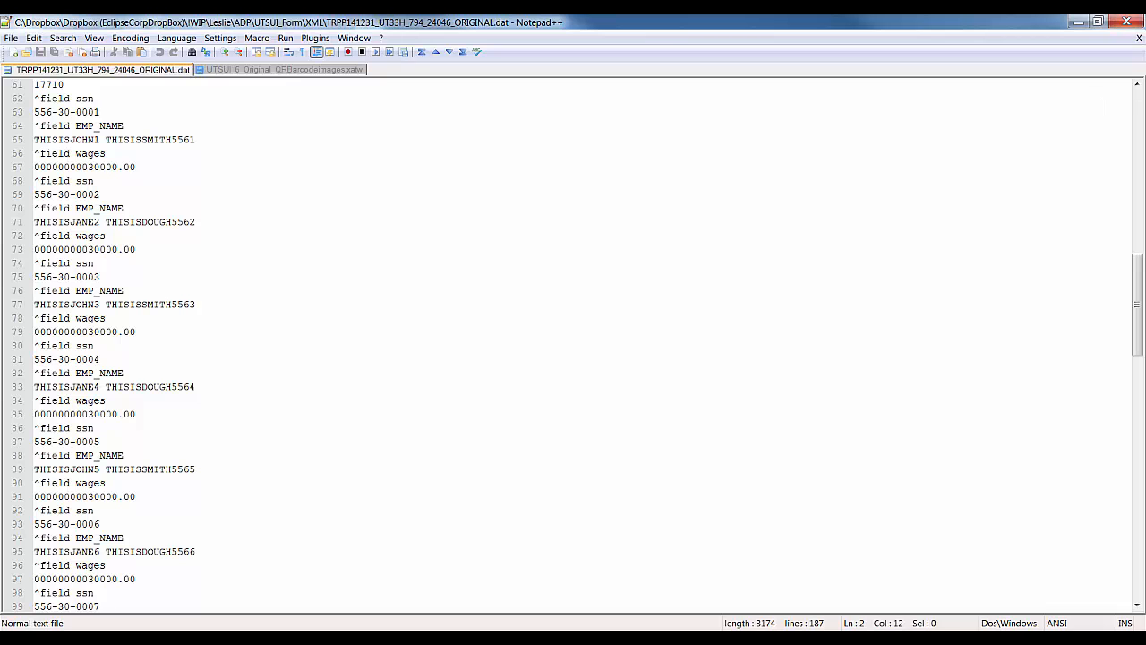
key(alt+Tab)
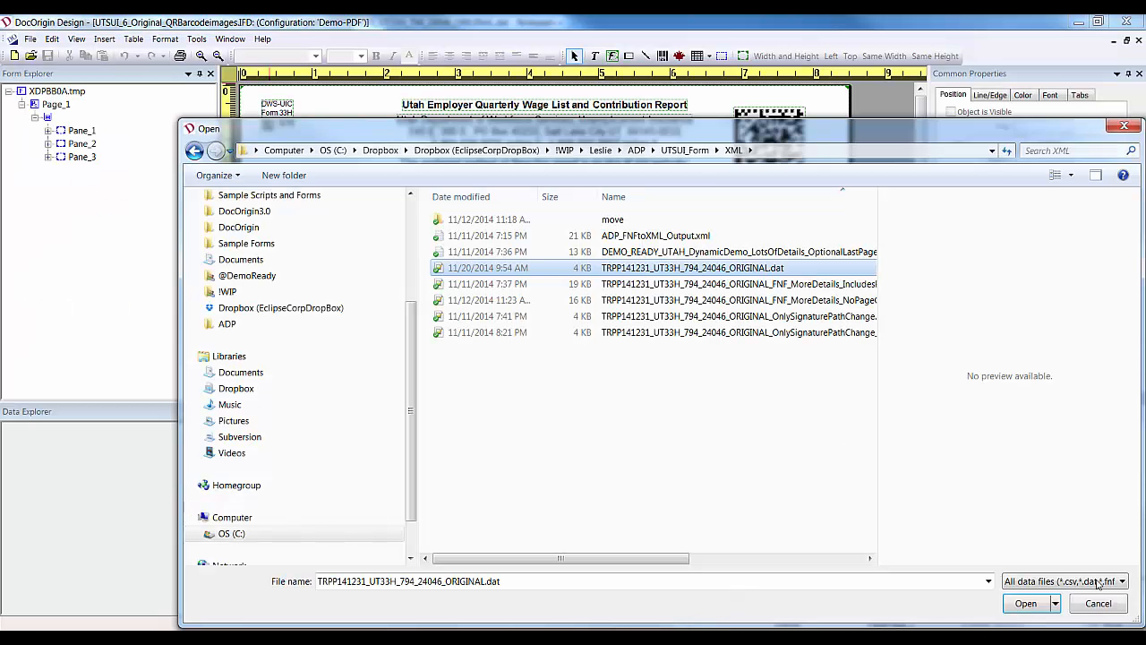
Load TRPP141231_UT33H_794_24046_ORIGINAL.dat, preview the merged PDF, and choose Yes to view the log.
click(1033, 610)
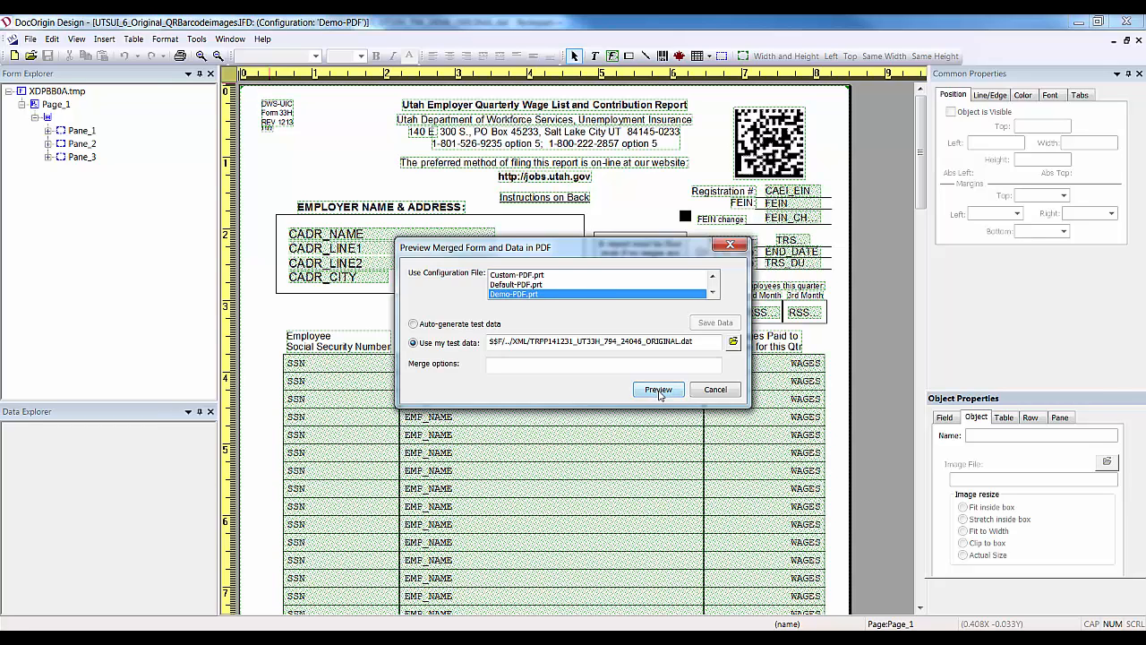
click(659, 392)
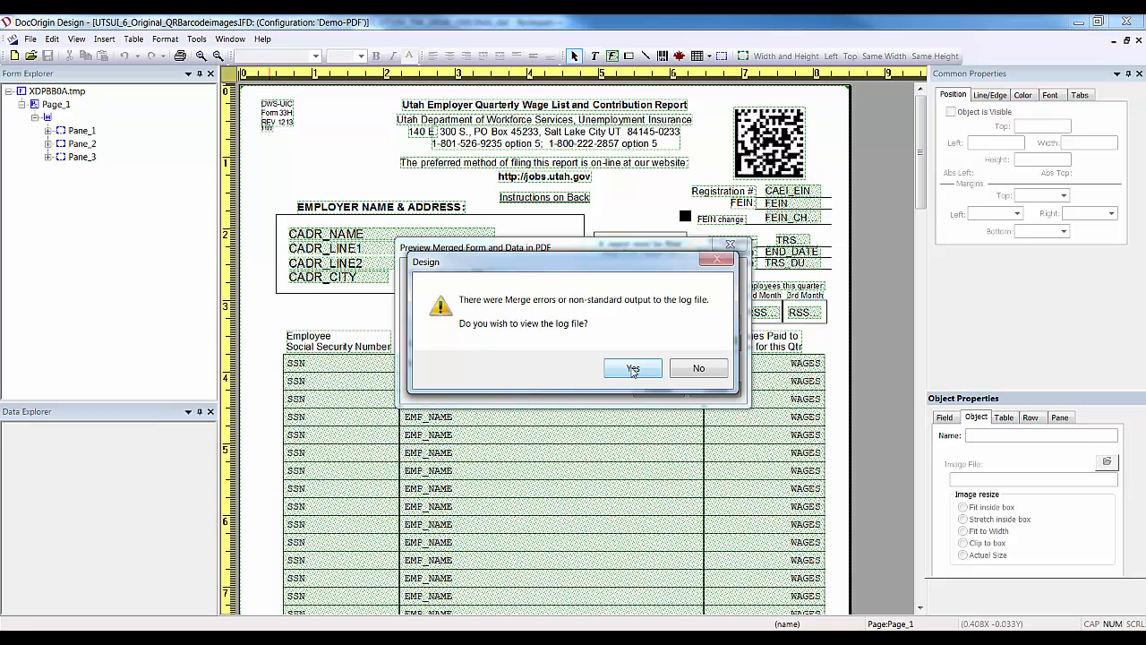
click(633, 368)
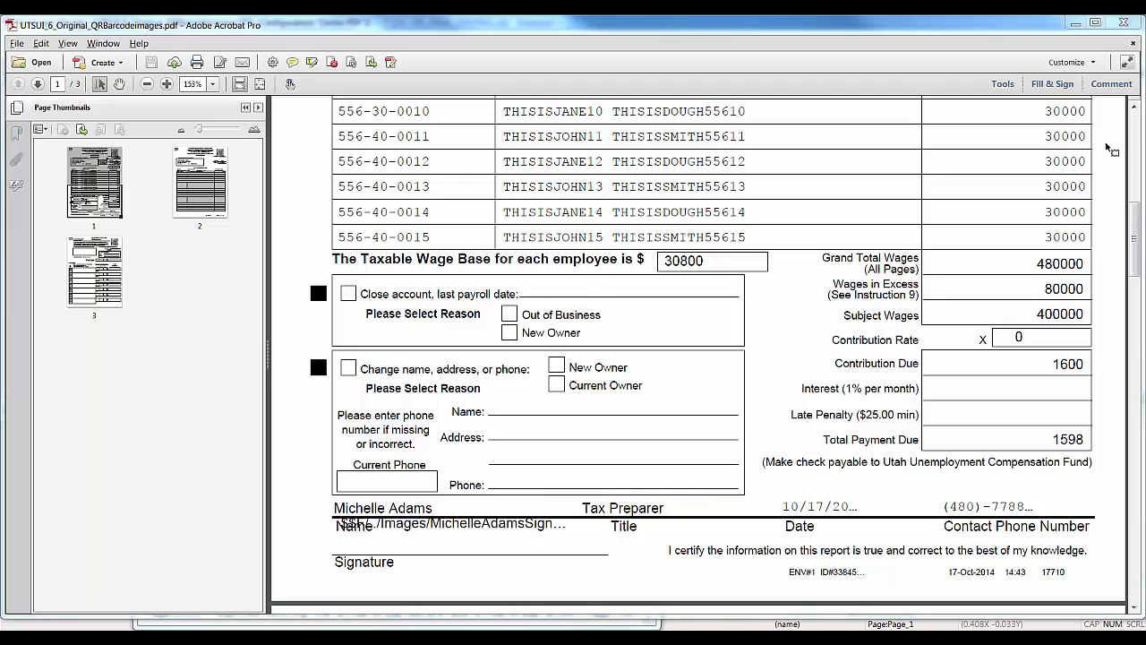
Check page 1's 30000 wage values and totals: Grand Total Wages 480000, Total Payment Due 1598.
click(1135, 134)
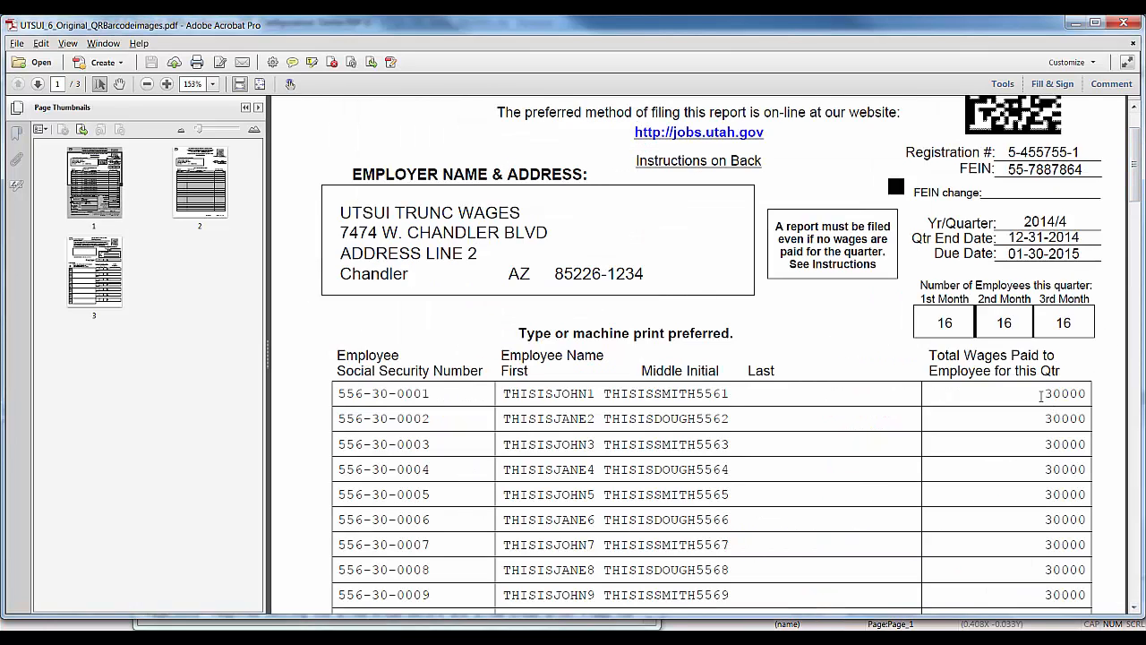
drag(1040, 394, 1094, 399)
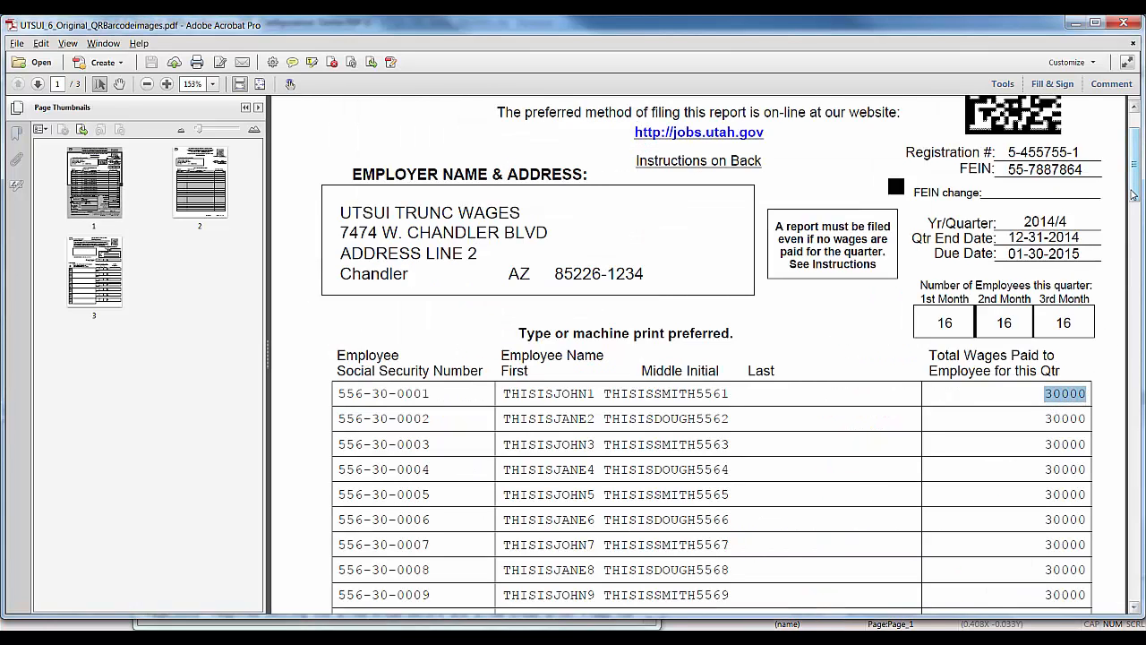
drag(1143, 212, 1142, 285)
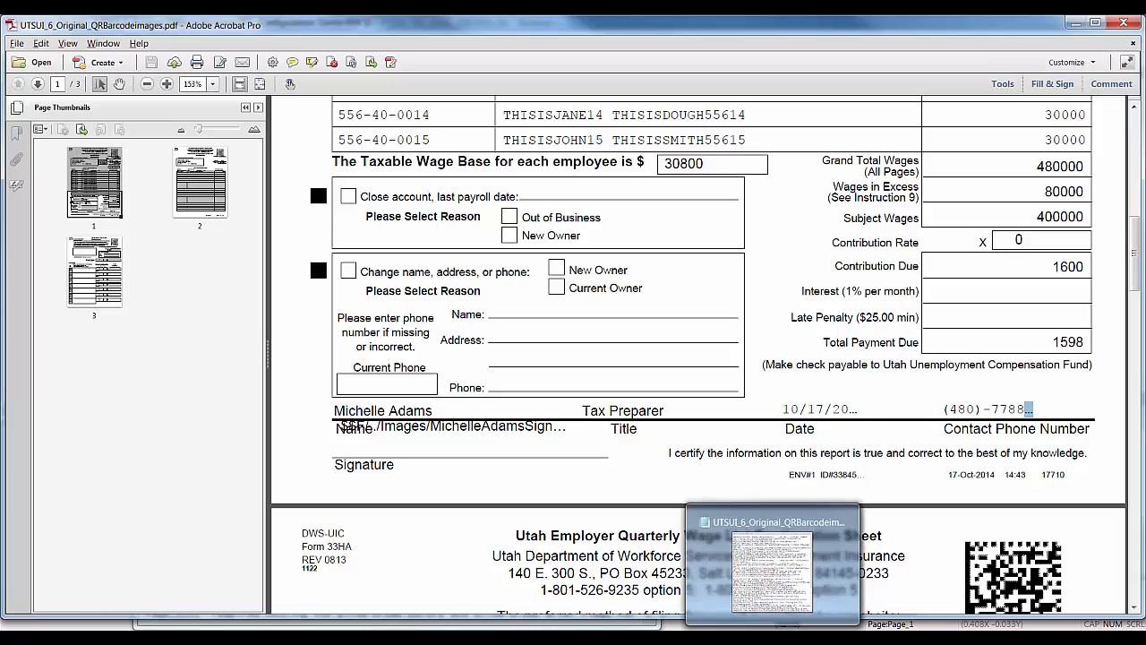
Maximize the Notepad merge log and highlight overflowing fields such as CONTACT_PHONE and SIGNATURE.
click(797, 568)
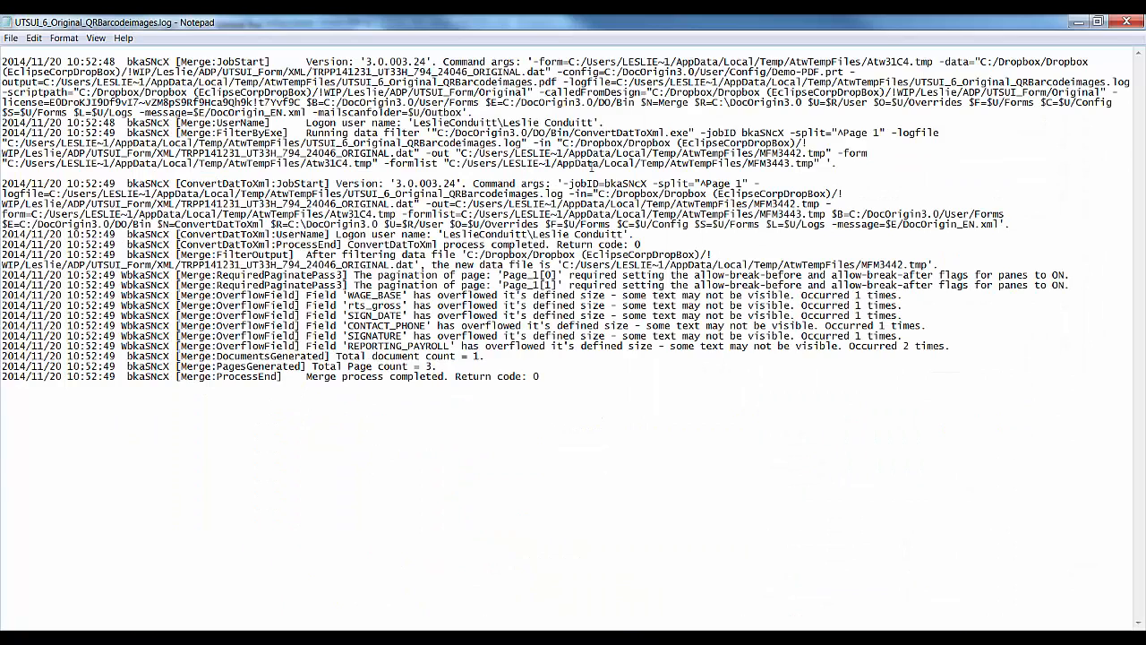
click(613, 92)
drag(347, 295, 348, 326)
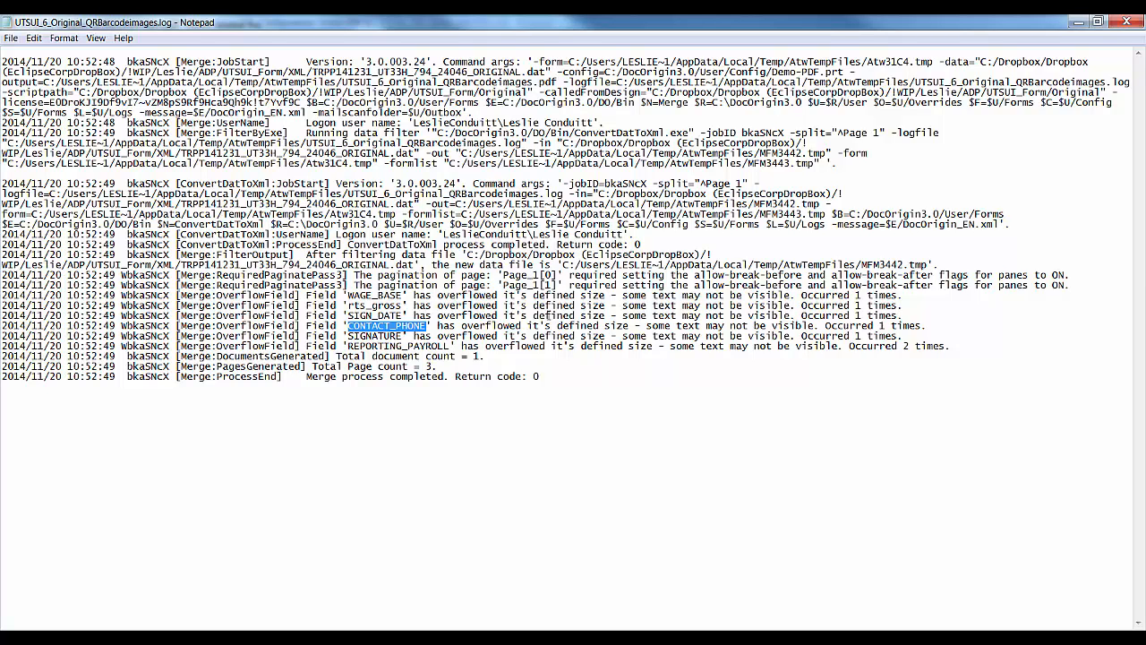
click(456, 327)
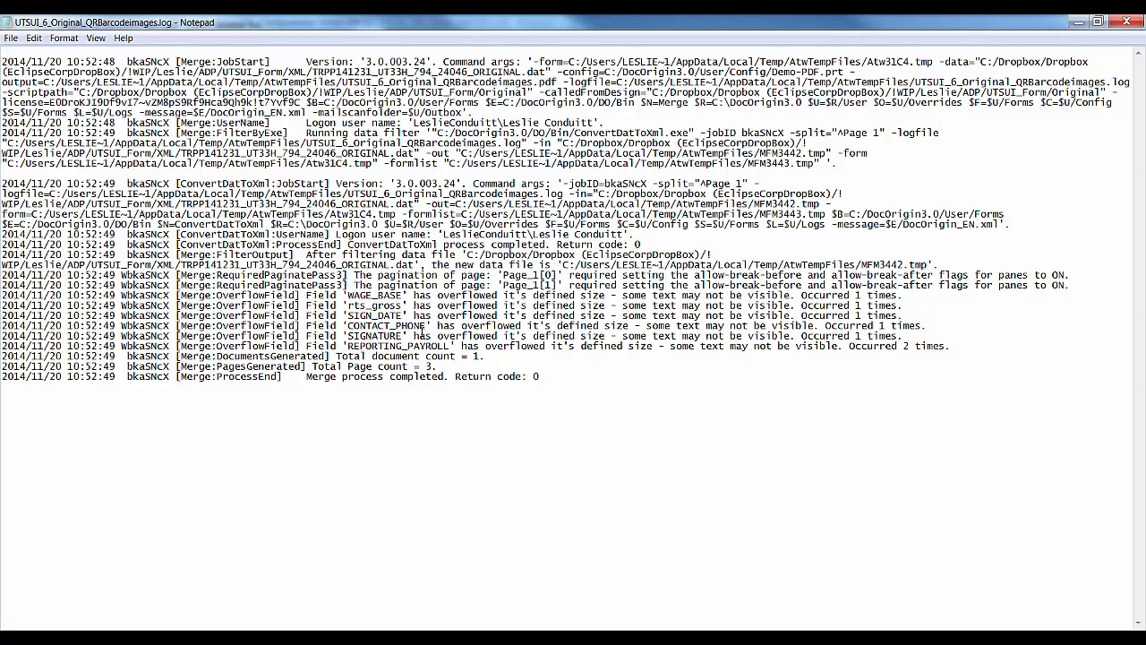
double_click(370, 338)
Deselect the SIGNATURE field and switch to the Field tool for drawing new fields.
click(370, 337)
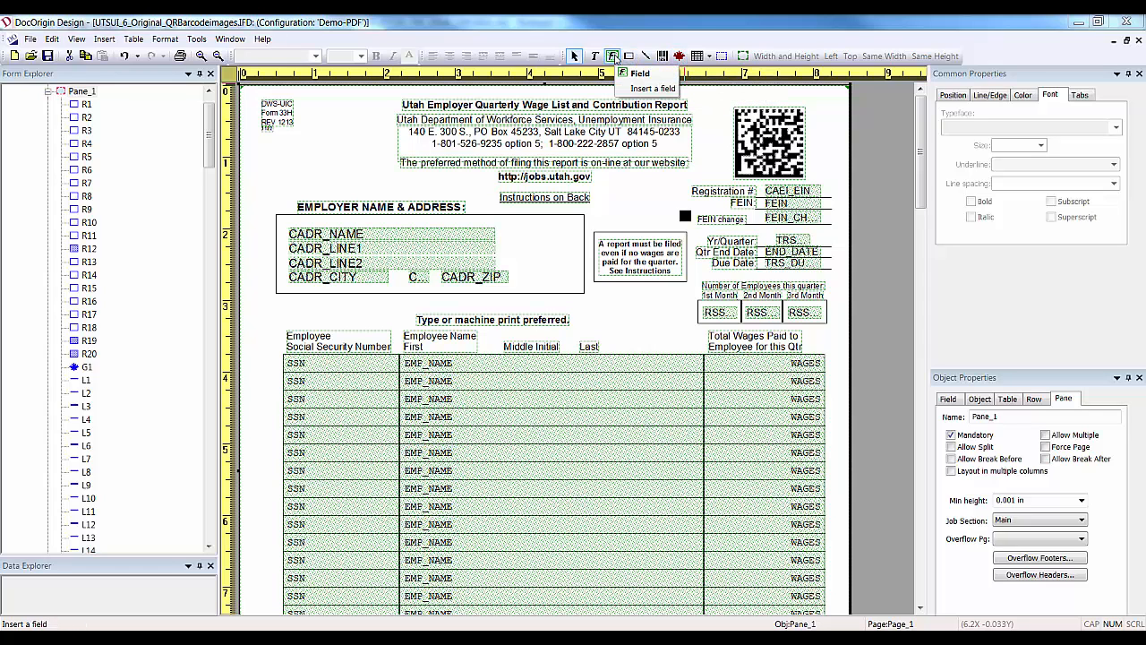
click(614, 56)
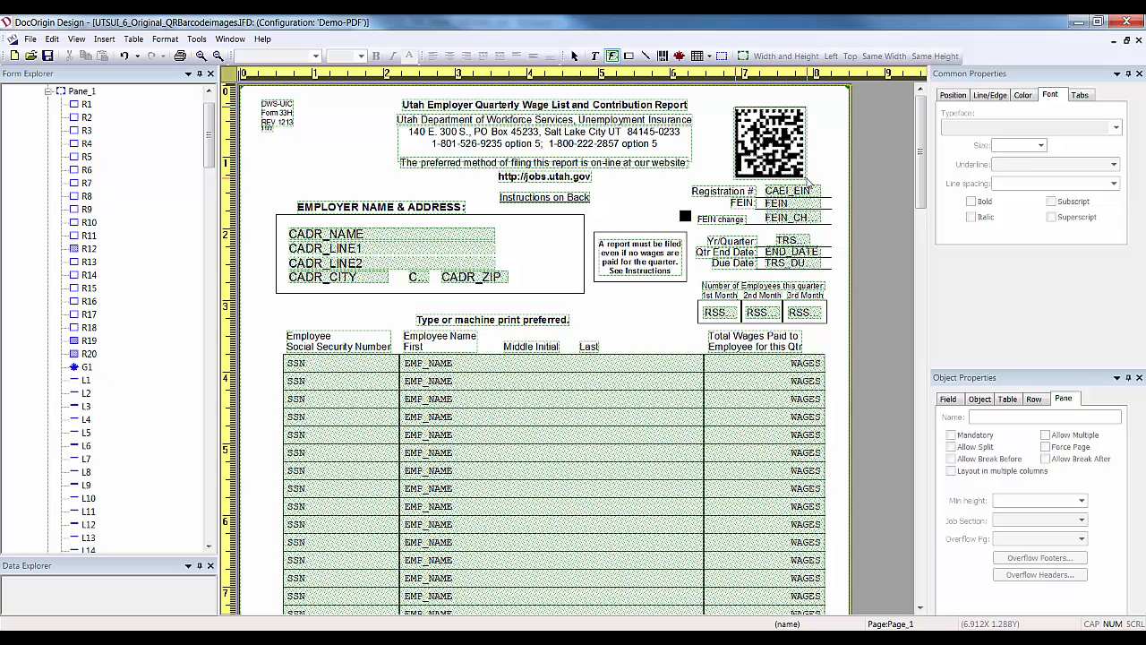
Draw a new field over the QR code image and rename it QRBarcode.
drag(736, 106, 808, 180)
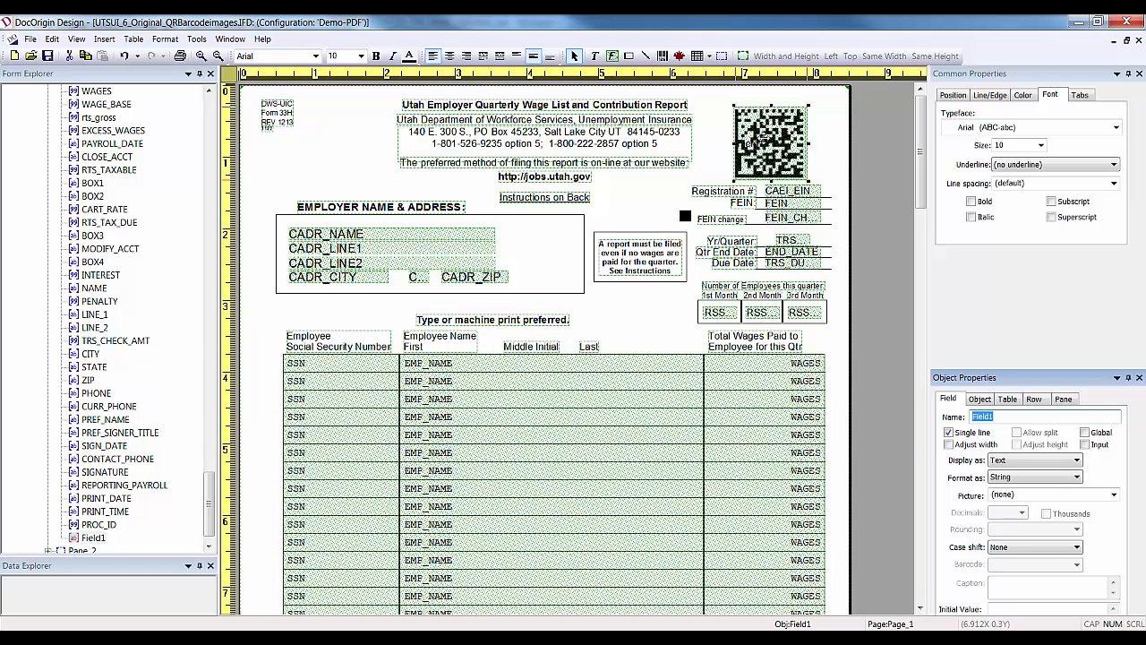
double_click(763, 139)
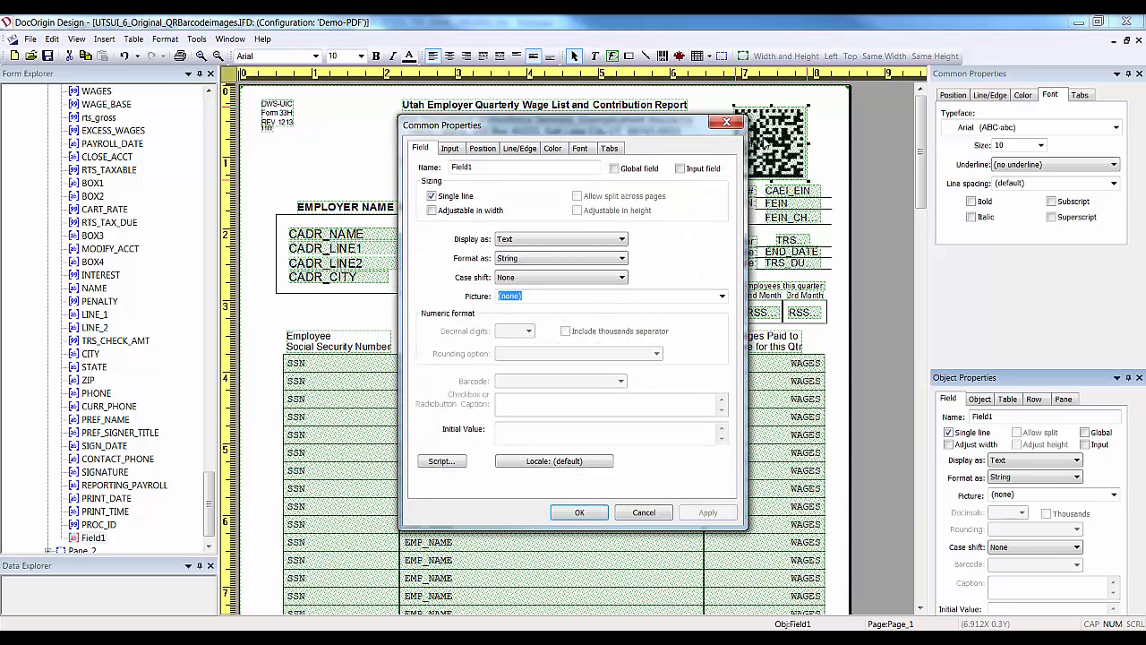
double_click(462, 168)
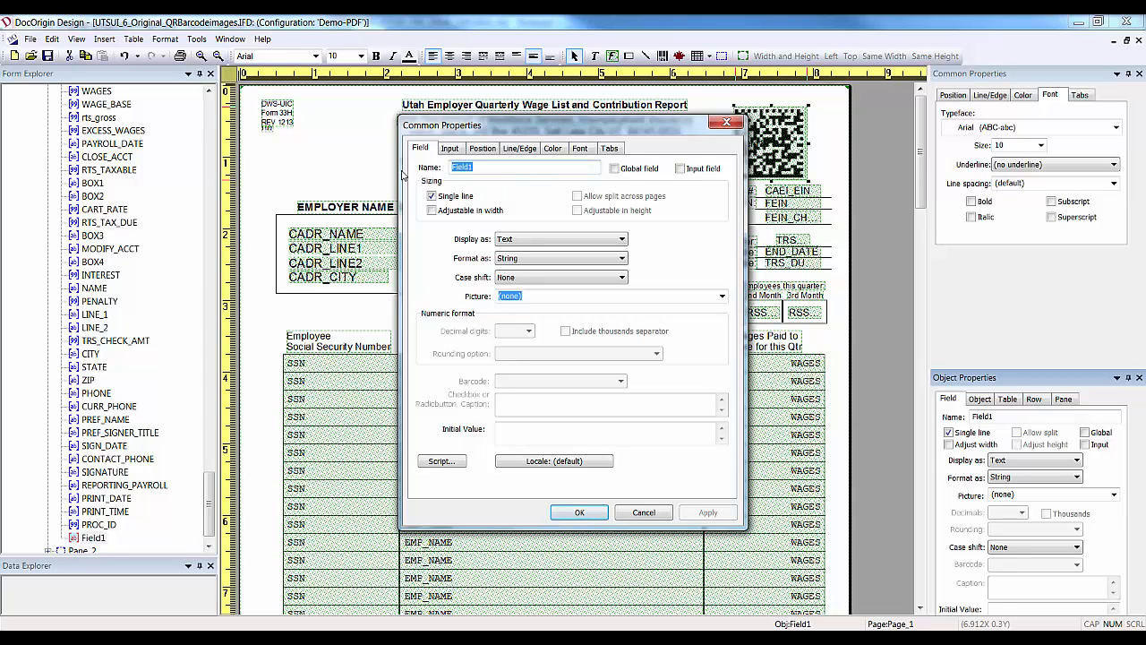
text(QR)
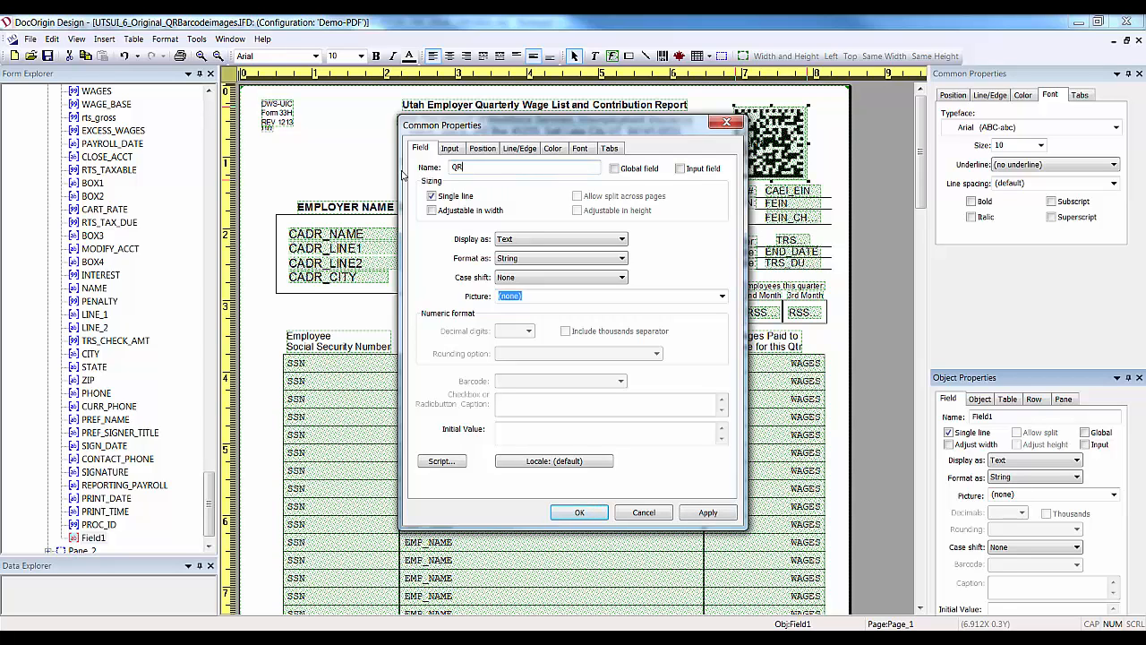
text(Barcode)
Display the field as a QRCode barcode with initial value C003H 001.
click(620, 240)
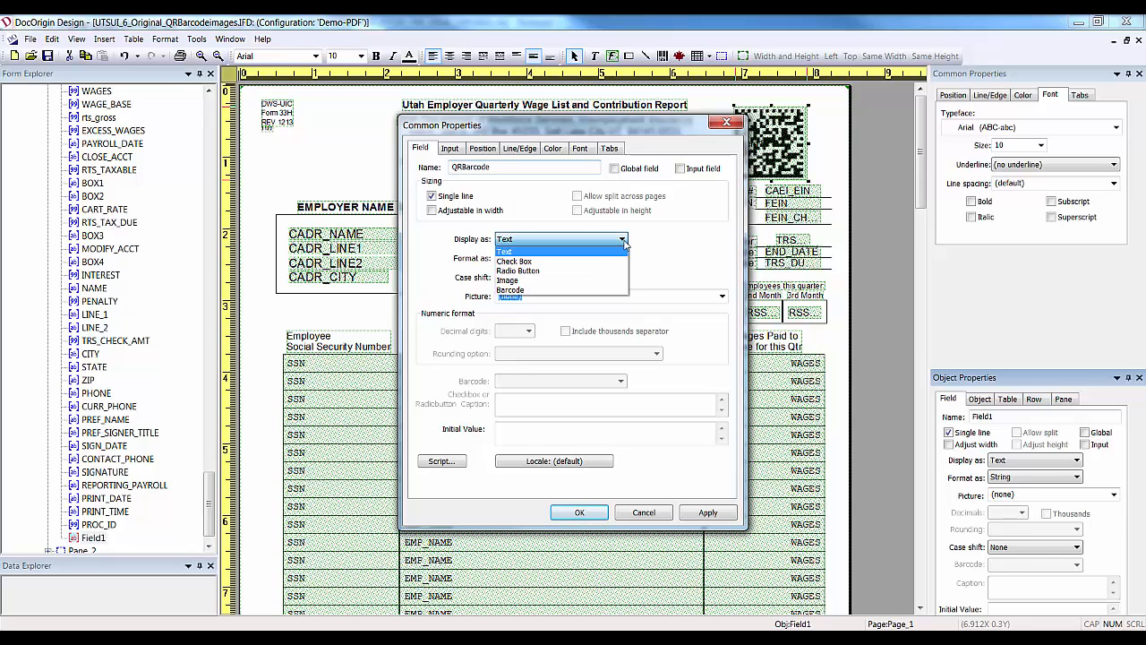
click(533, 291)
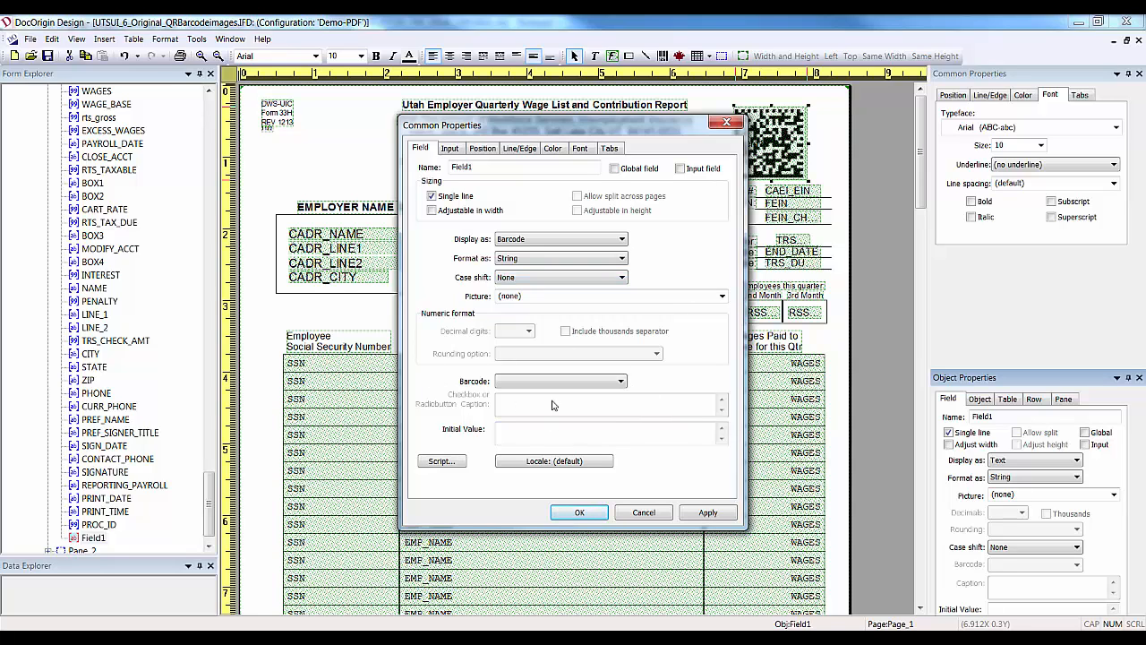
click(622, 382)
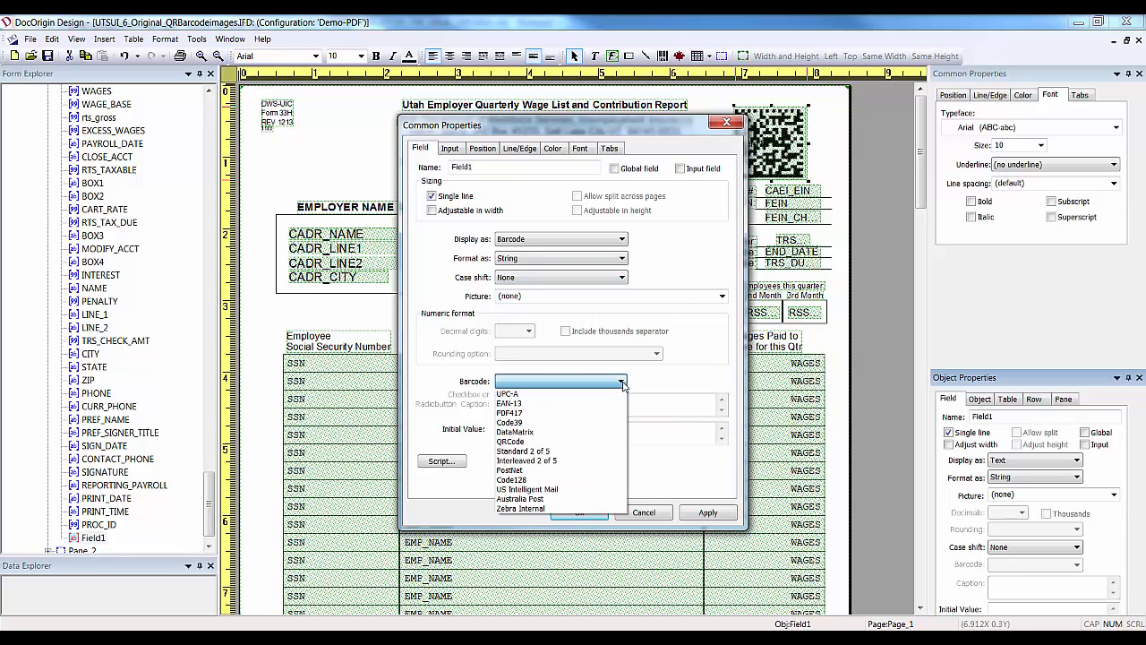
click(534, 441)
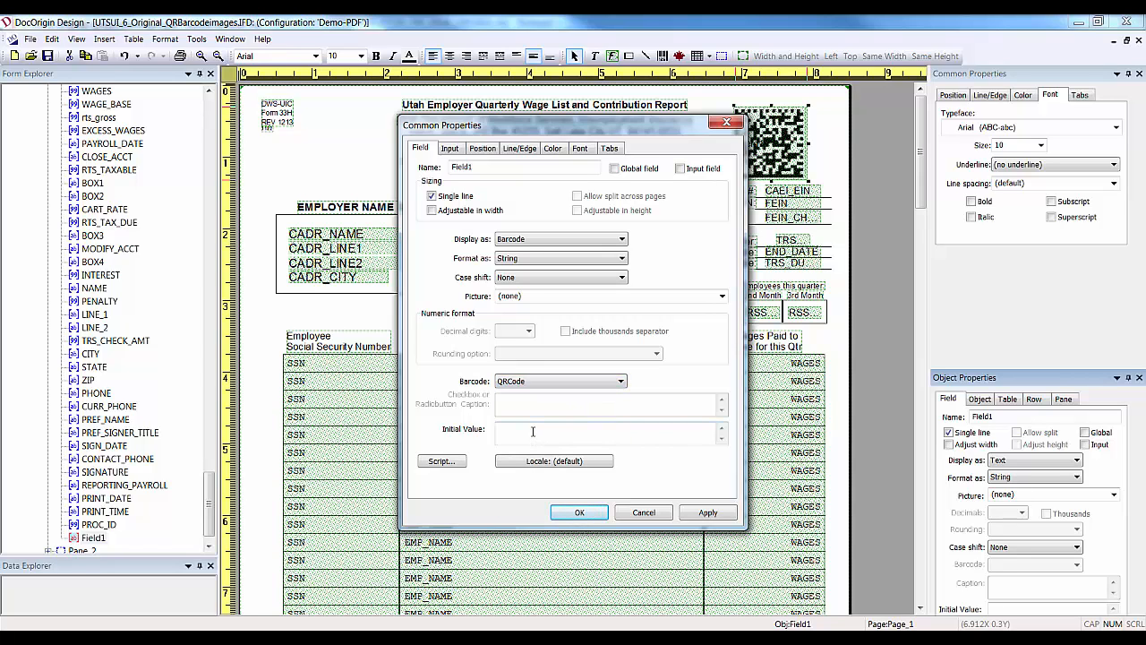
click(533, 432)
text(C003H 001)
click(707, 515)
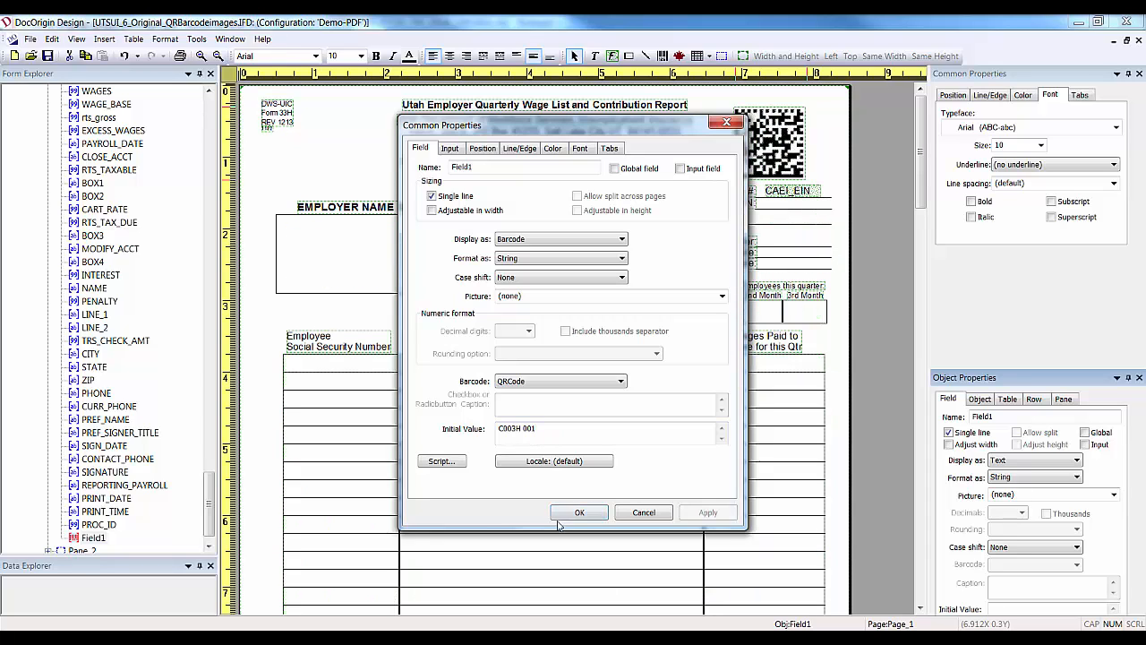
click(578, 513)
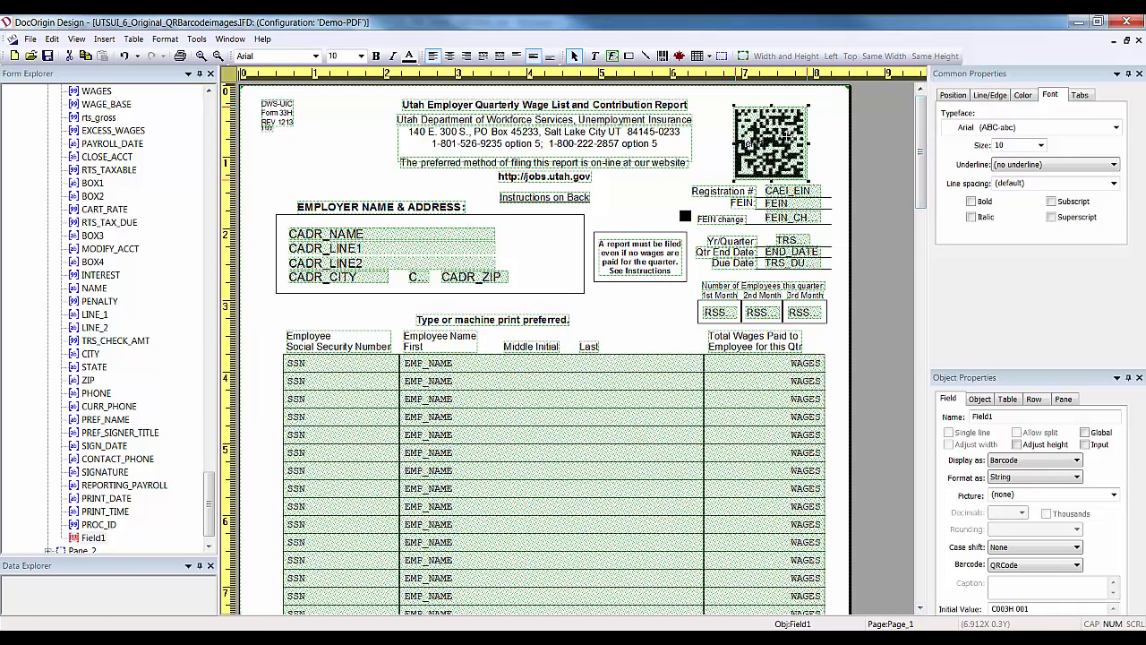
Check image G1's properties without changes, then select G1 in the form tree.
click(770, 142)
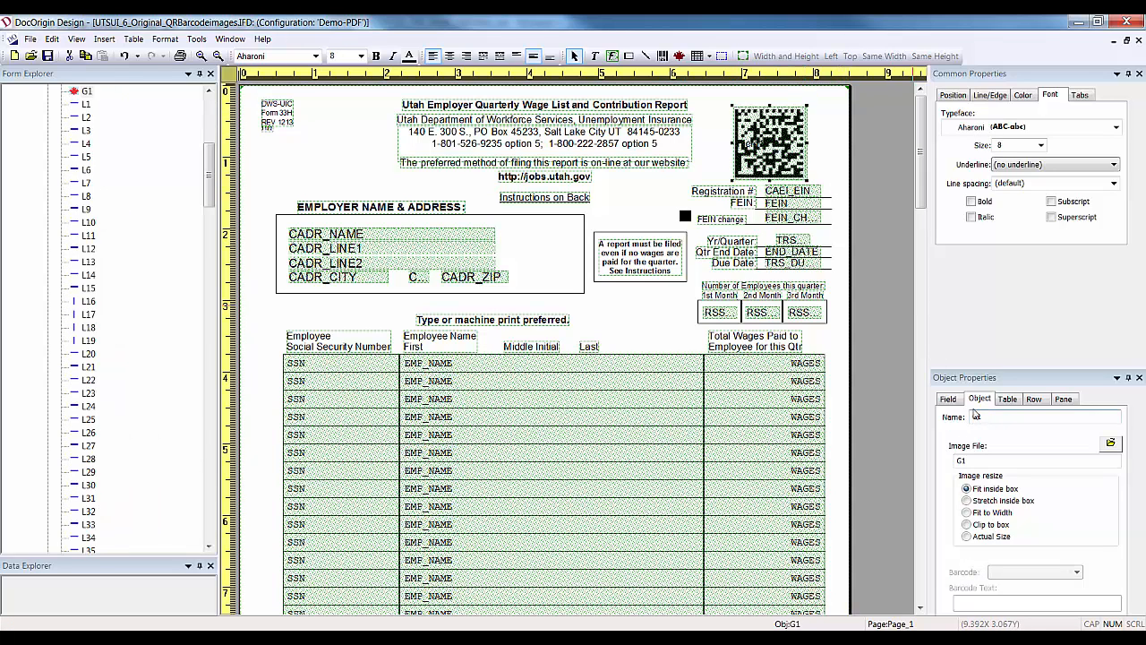
double_click(751, 144)
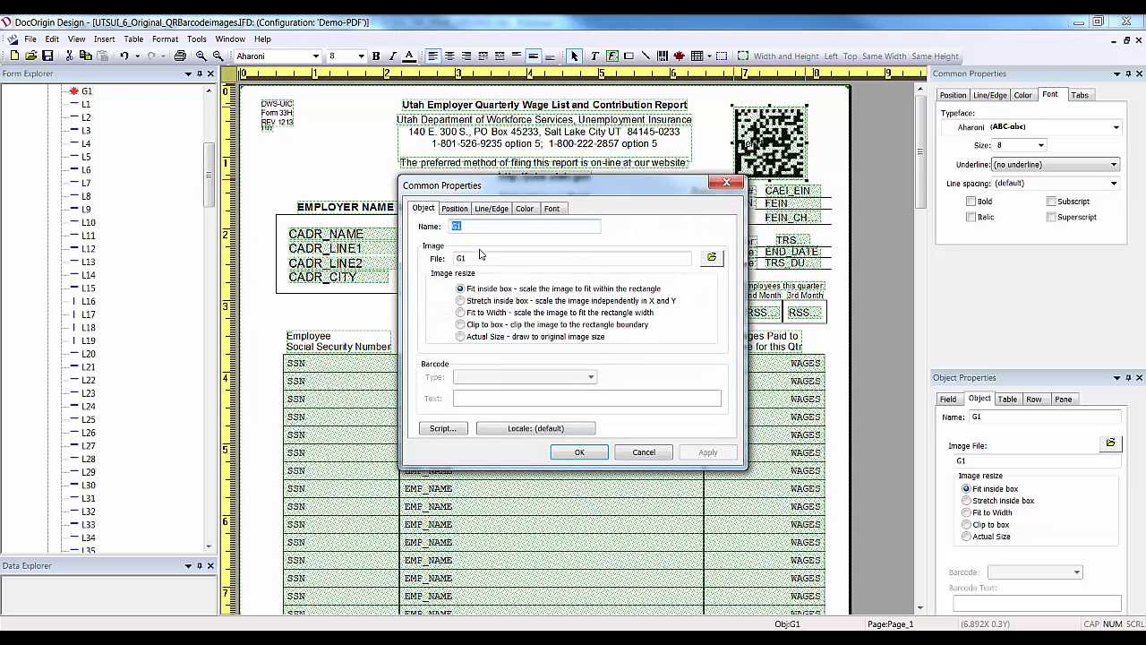
click(654, 455)
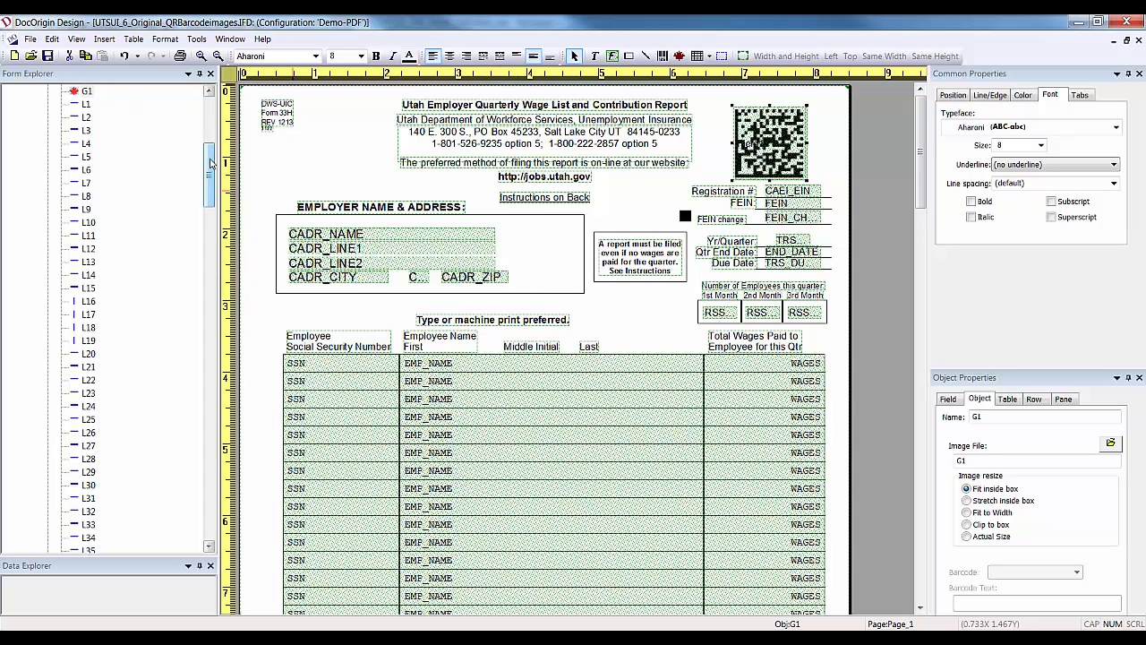
drag(209, 163, 205, 115)
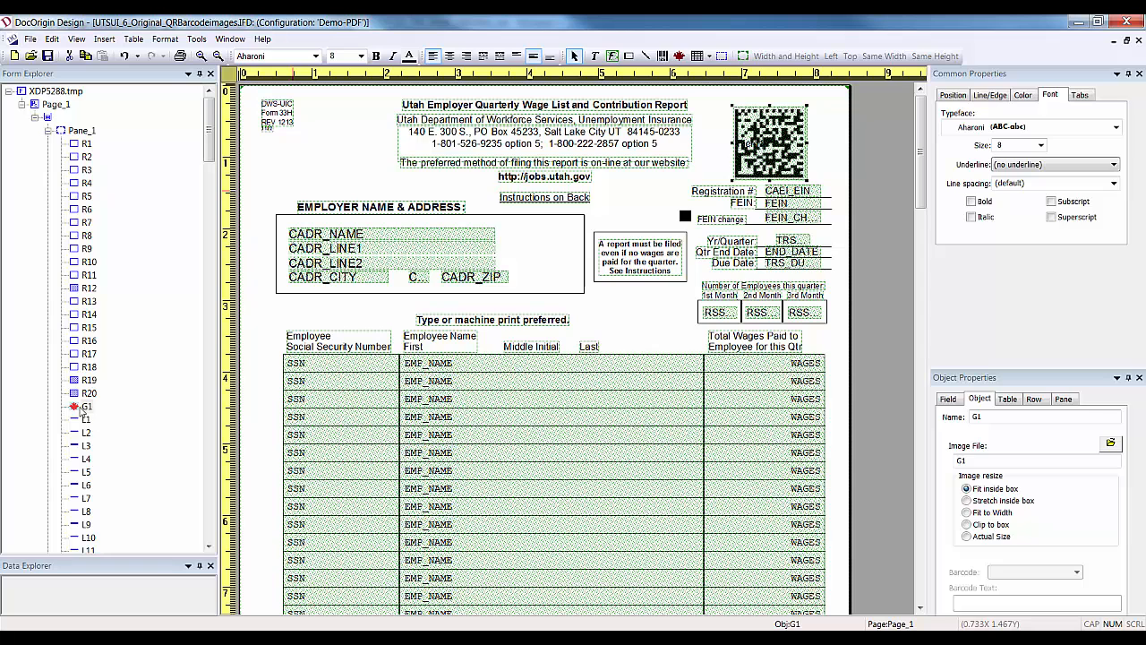
click(84, 408)
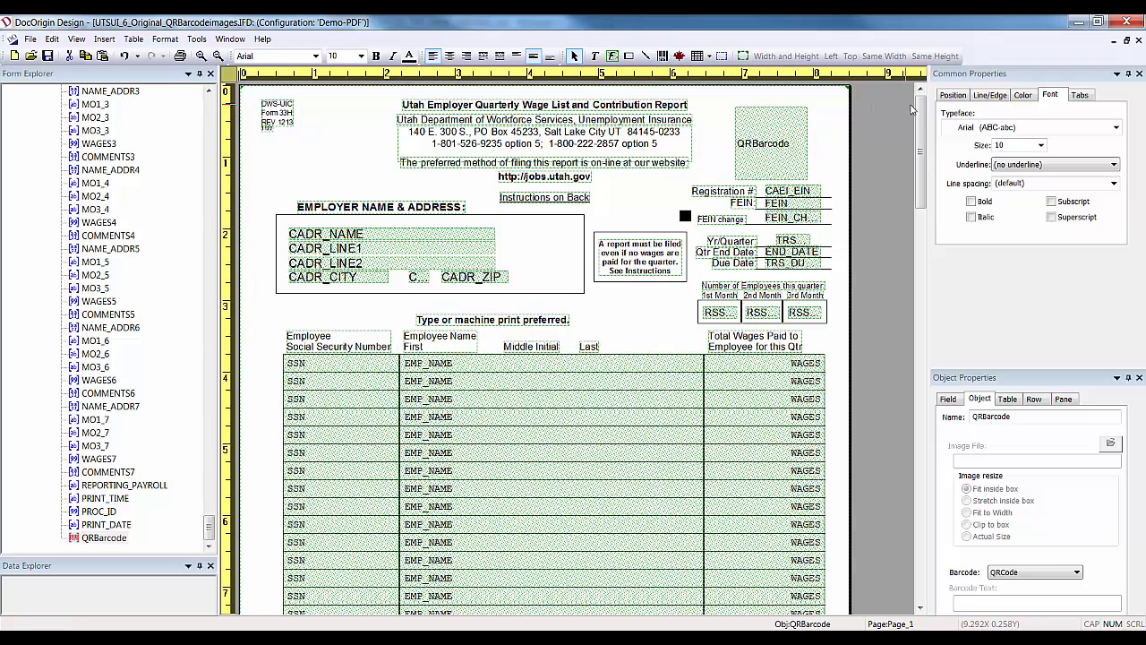
Turn off Non-fields are Active and marquee-select the whole WAGES and totals column.
drag(923, 115, 923, 152)
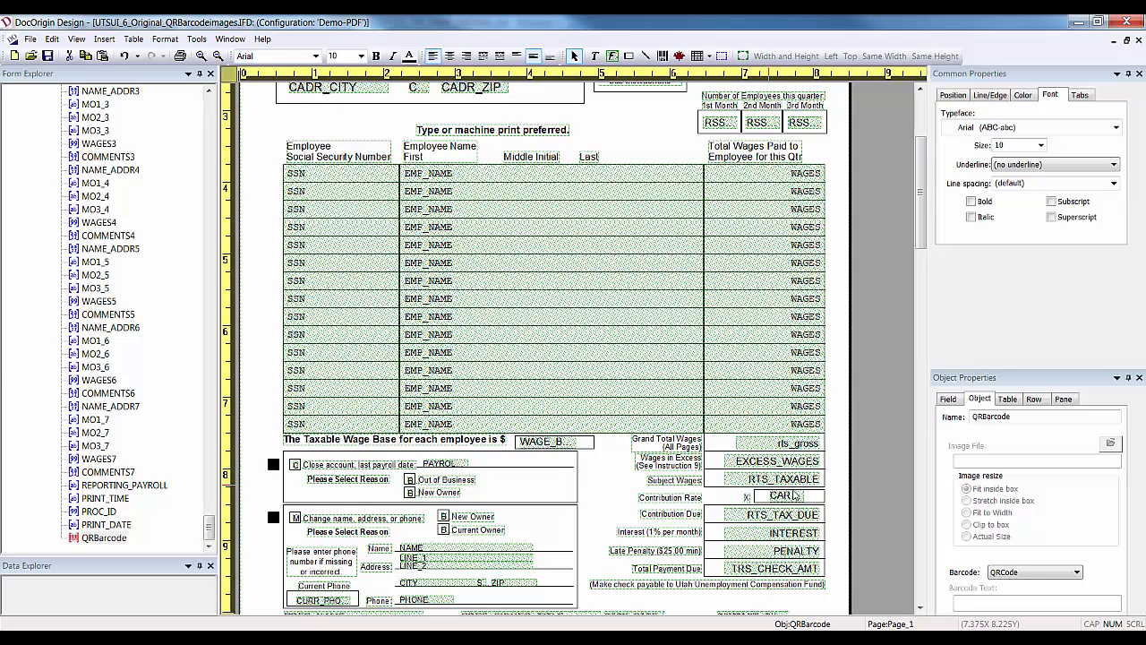
click(76, 39)
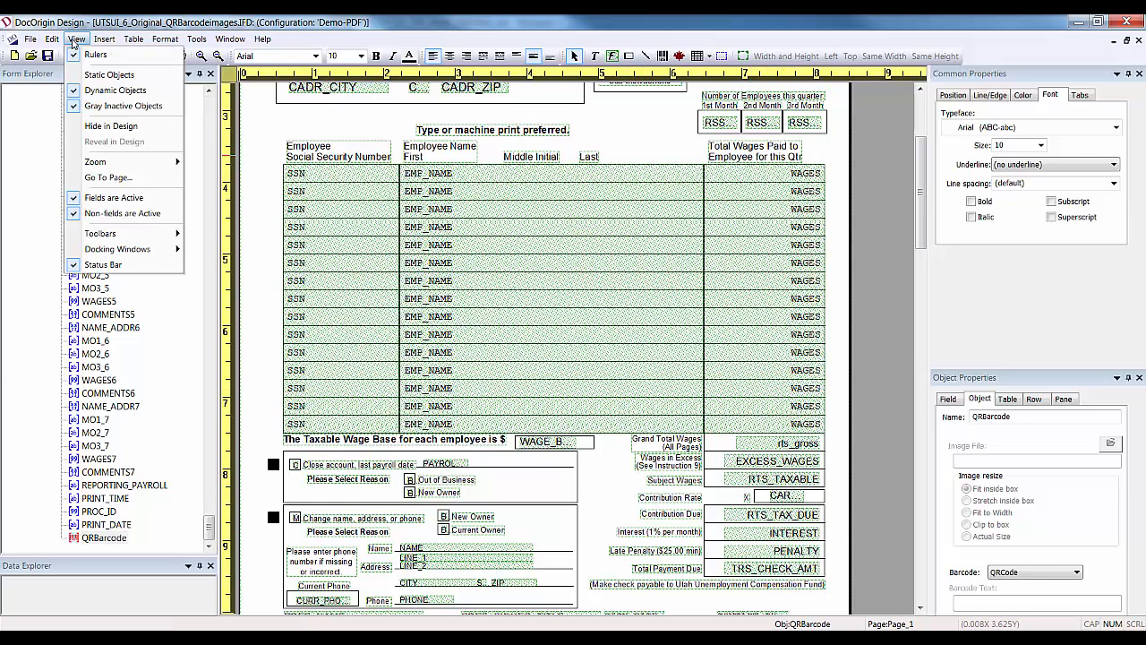
click(107, 215)
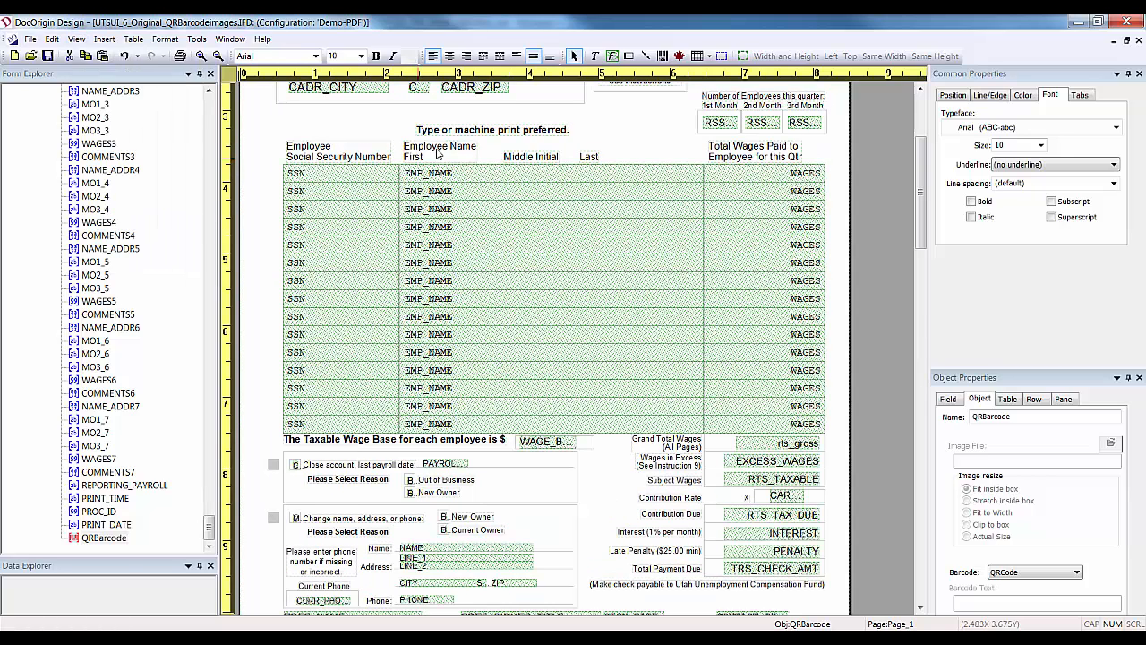
click(475, 132)
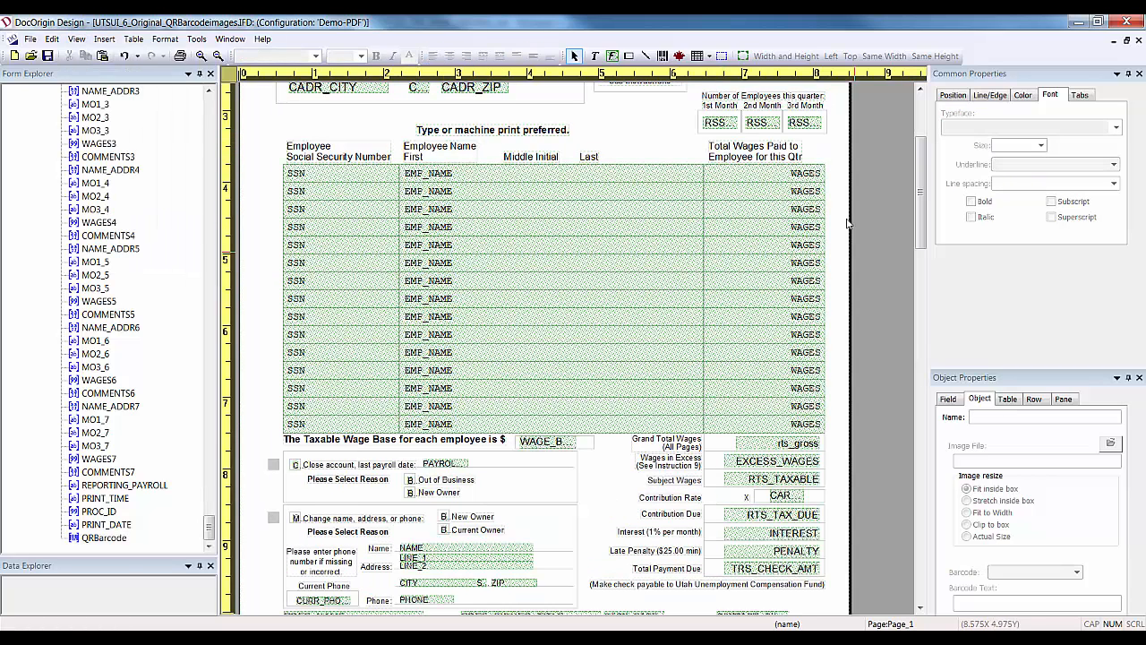
drag(839, 152, 662, 587)
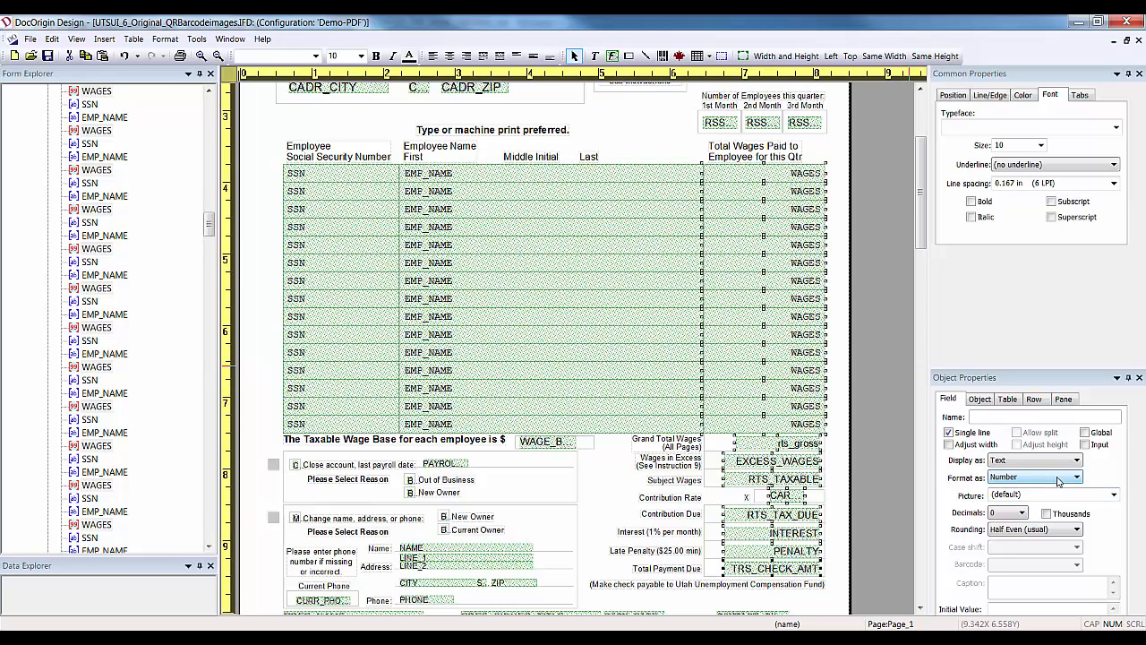
Format the wage and total fields with 2 decimals and thousands separators.
click(1023, 513)
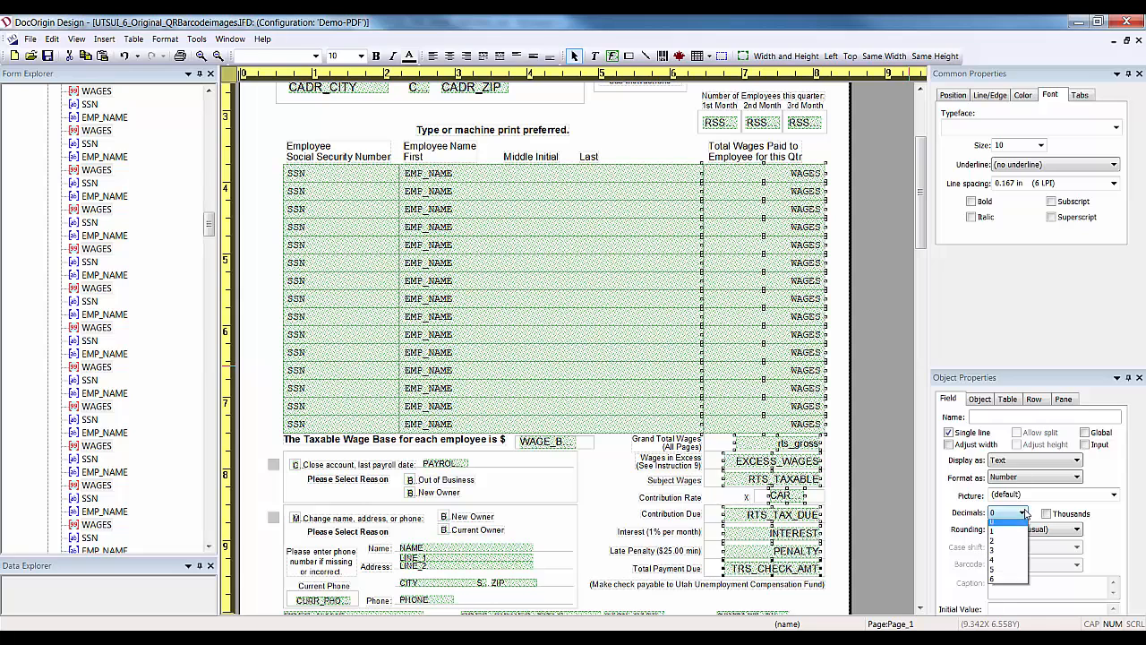
click(1012, 549)
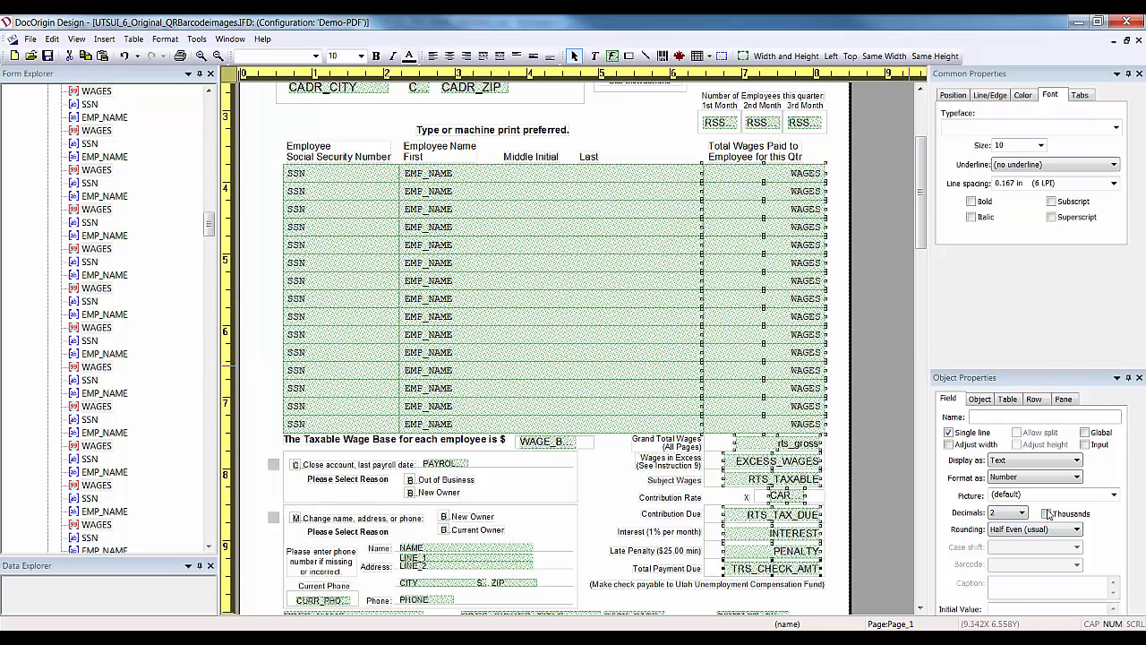
click(1047, 514)
click(1114, 495)
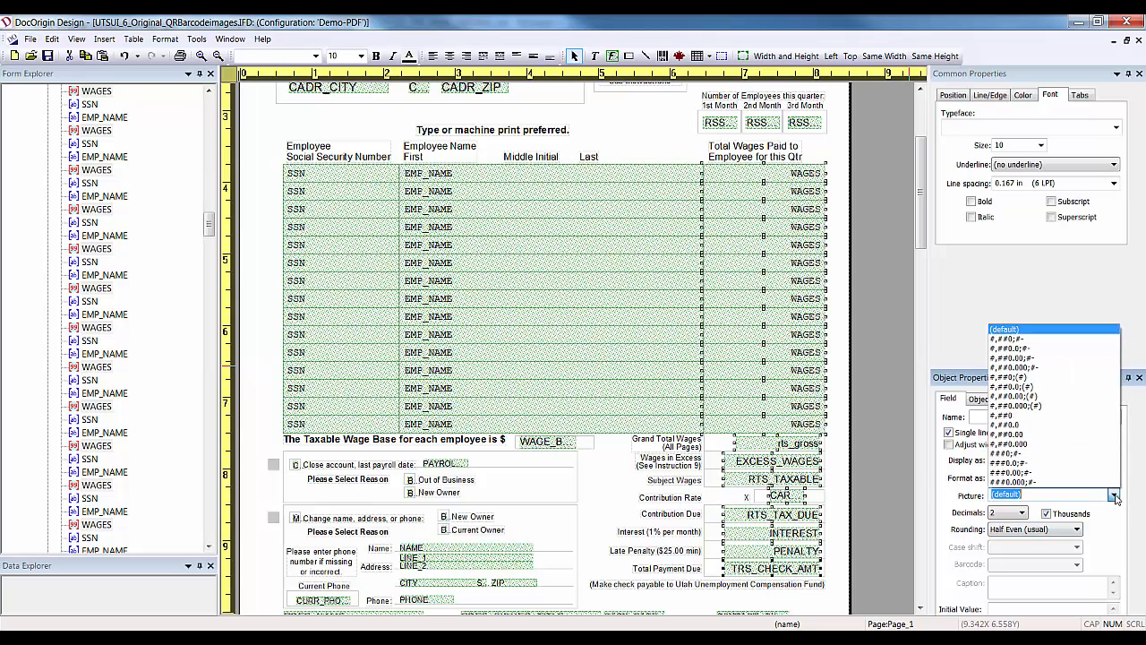
click(1005, 329)
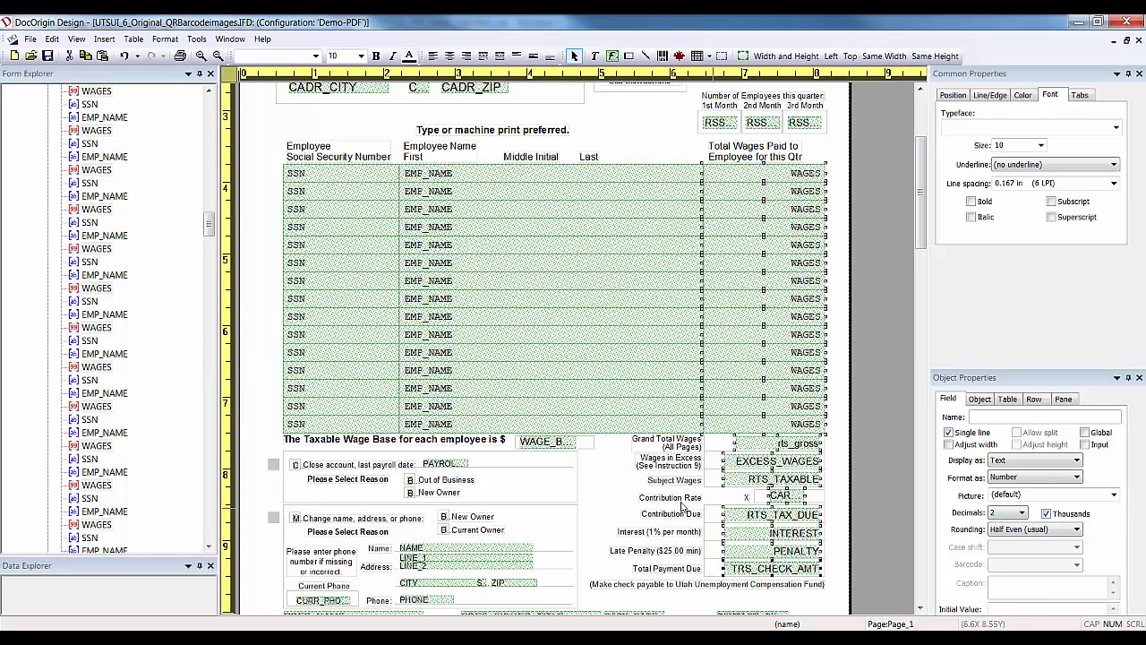
Give the CART_RATE contribution rate field 4 decimal places.
click(653, 489)
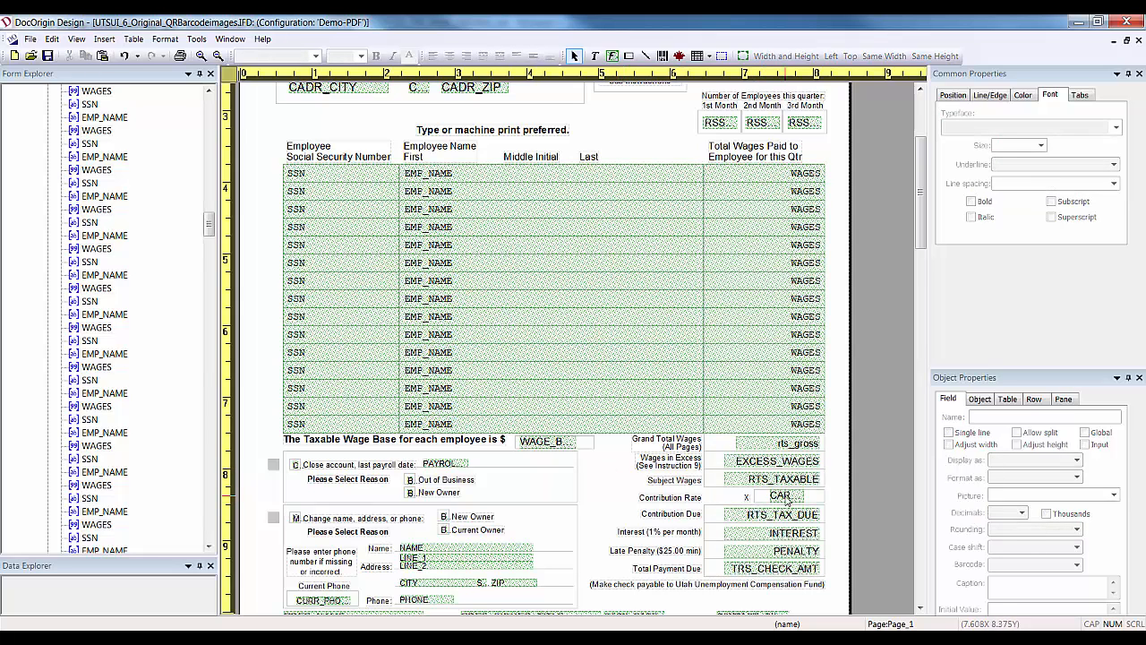
click(780, 496)
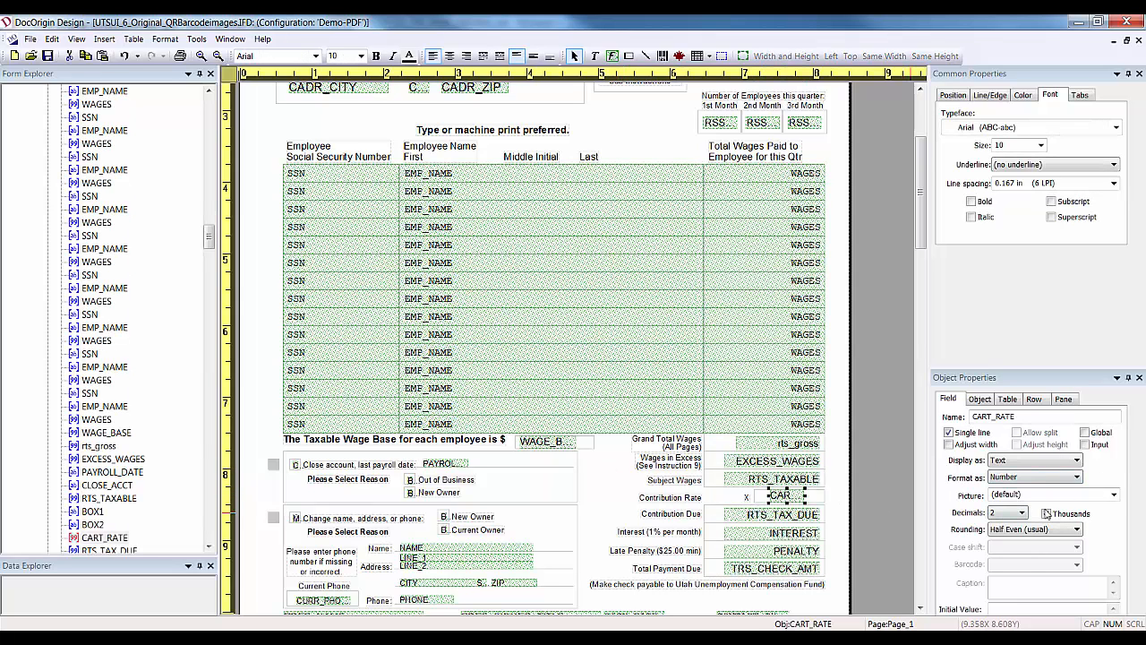
click(1017, 512)
click(1008, 566)
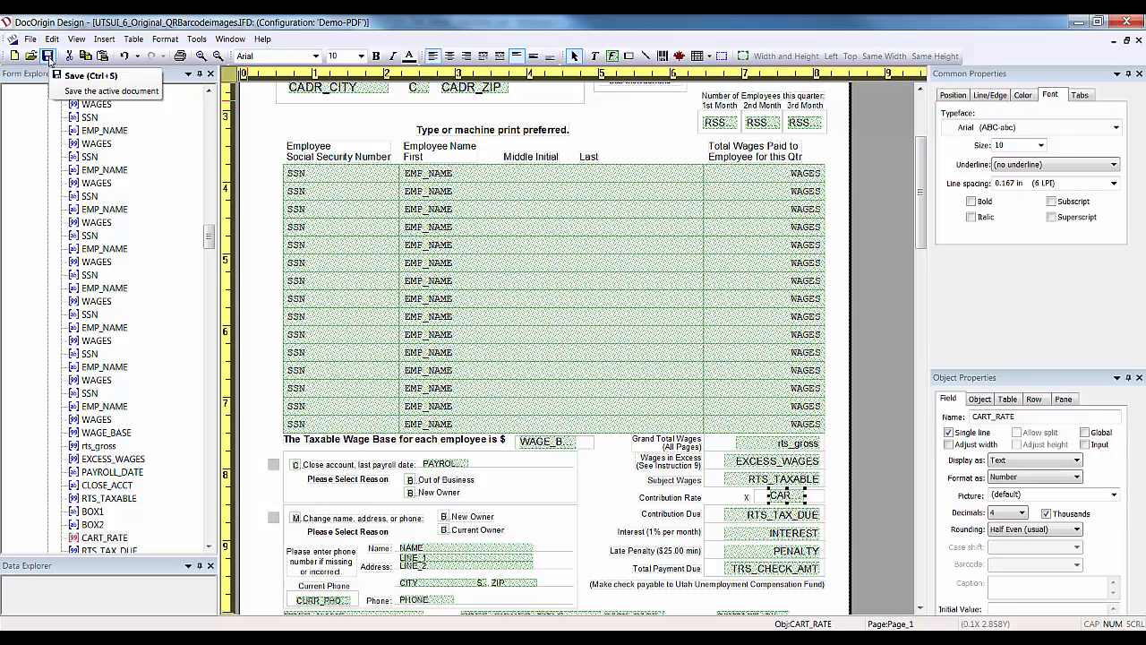
Save past the verification report as UTSUI_6_Original_QRBarcodeimages.xatw in UTSUI_Form > XATW.
click(49, 57)
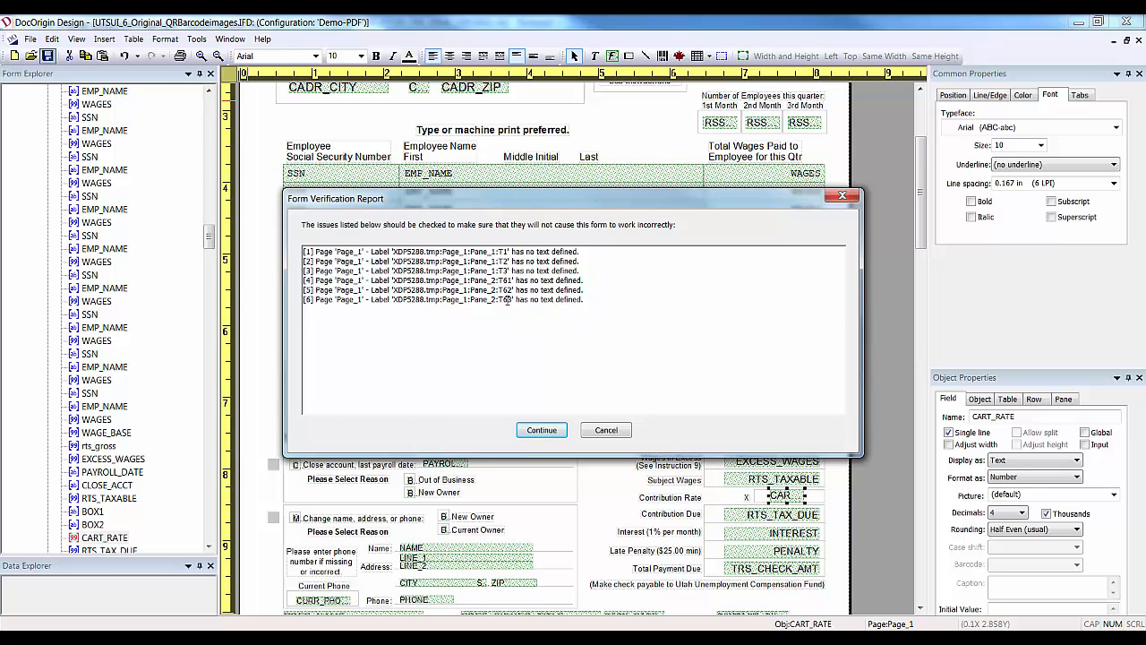
click(559, 430)
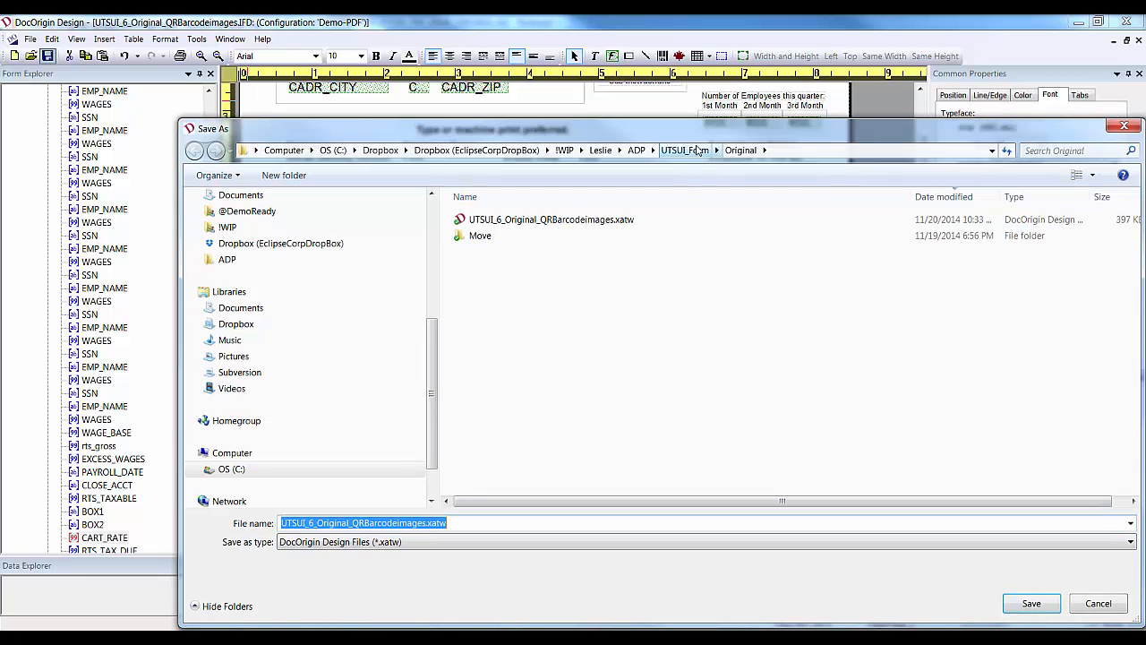
click(697, 149)
double_click(498, 269)
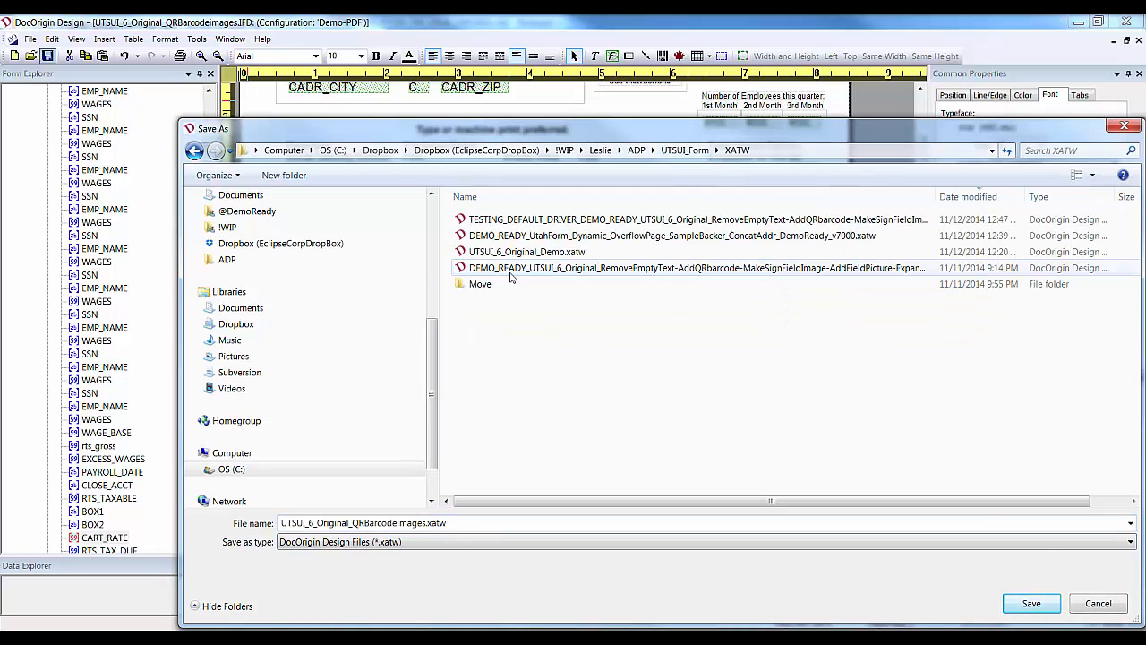
click(1030, 604)
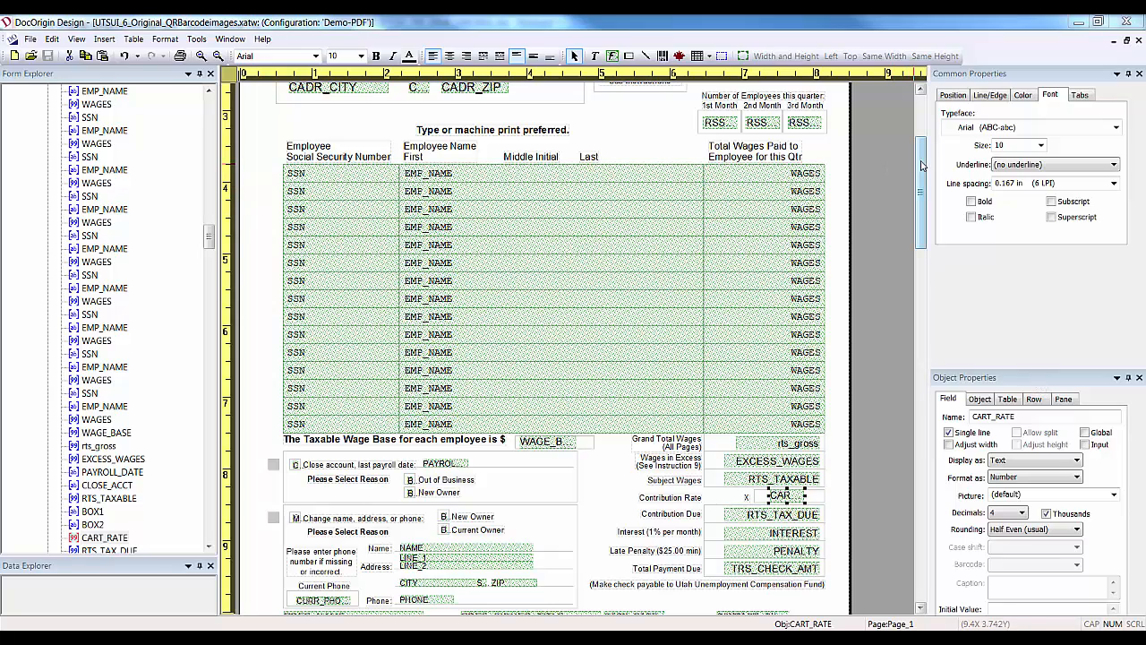
Zoom in on the signature line and widen the SIGN_DATE field to the right.
drag(923, 165, 922, 199)
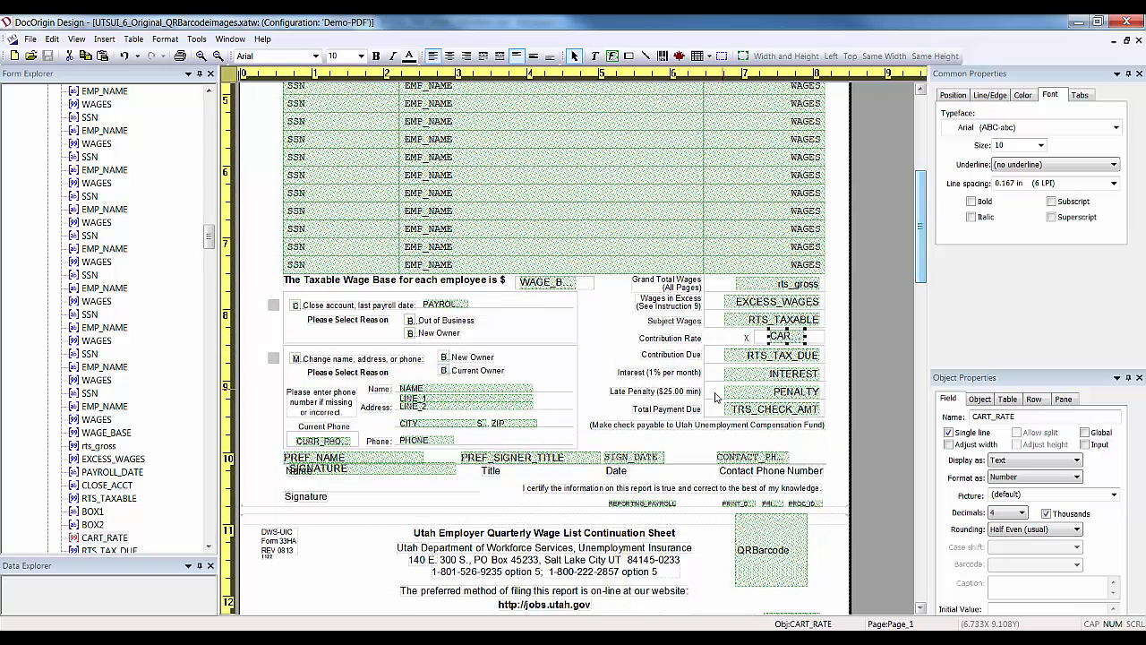
click(652, 459)
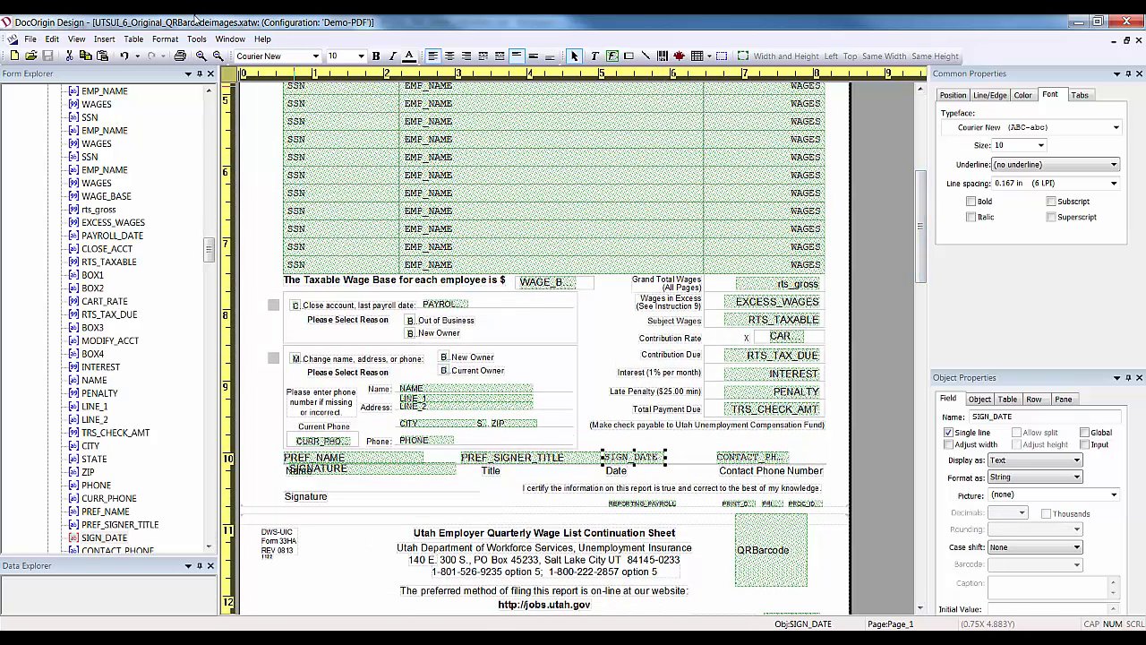
click(200, 56)
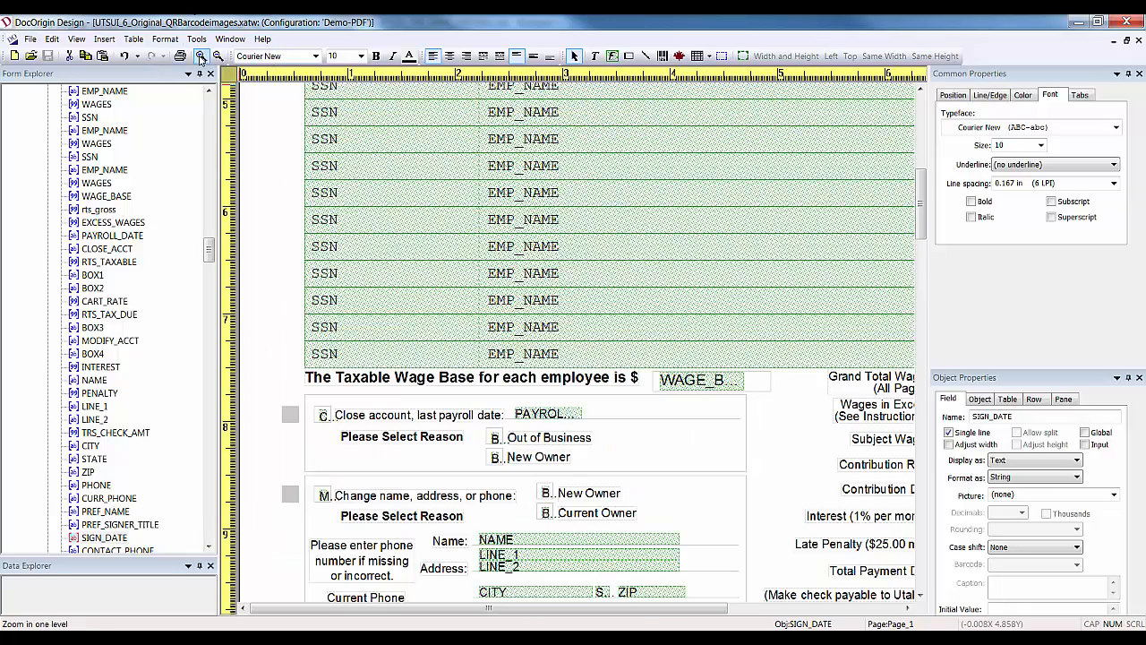
drag(582, 608, 685, 608)
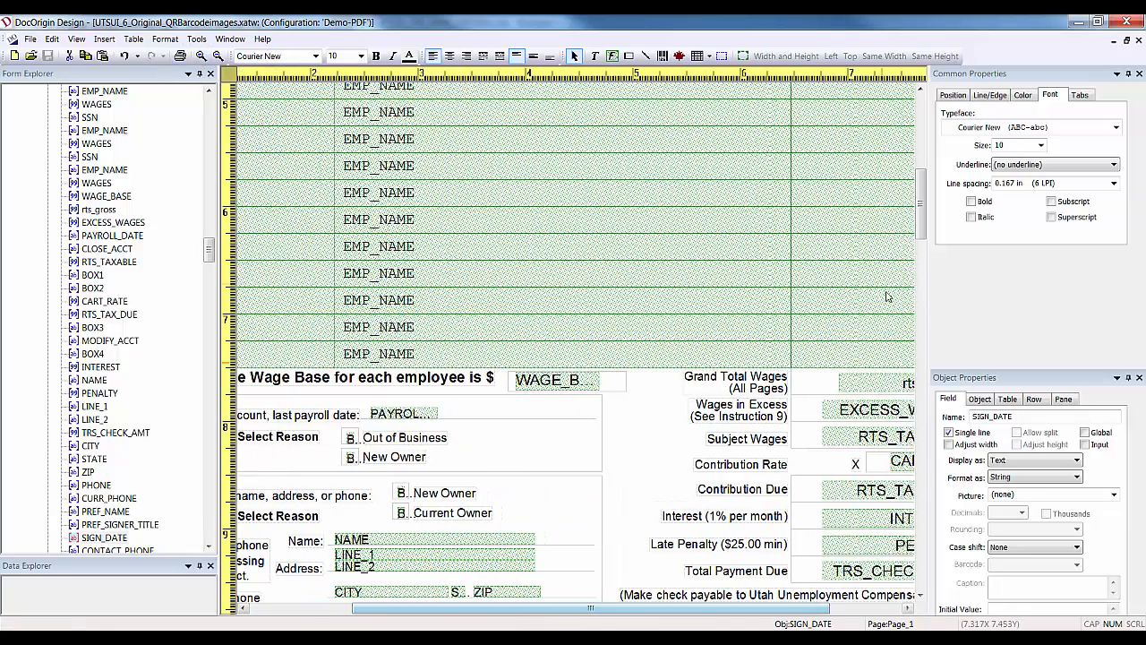
click(925, 287)
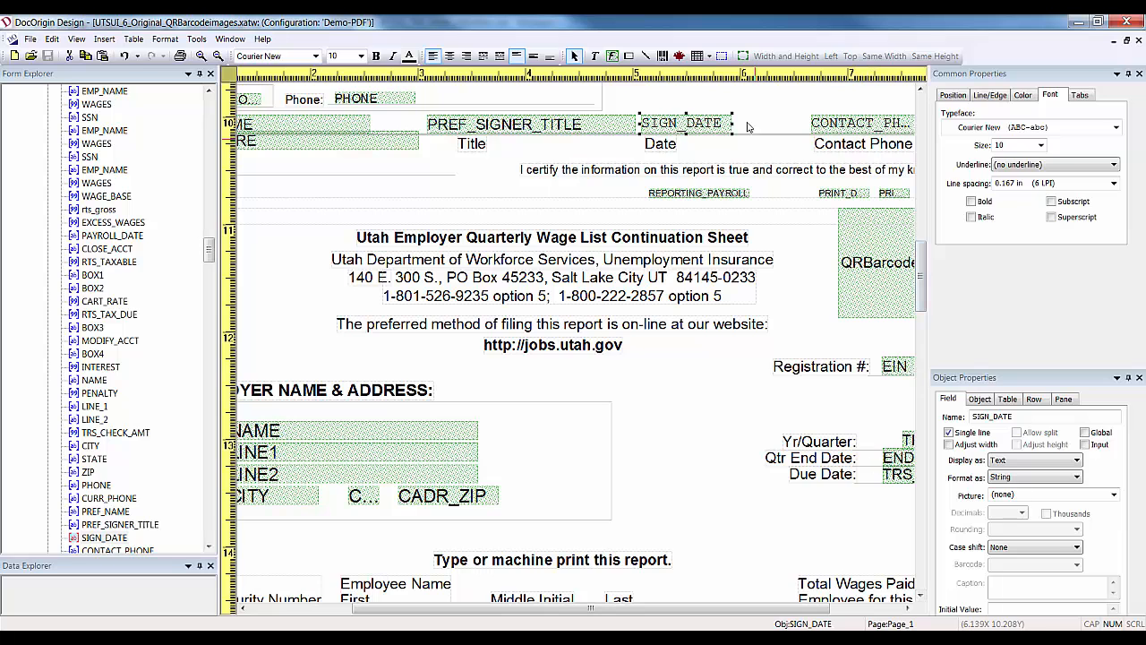
drag(733, 125, 770, 125)
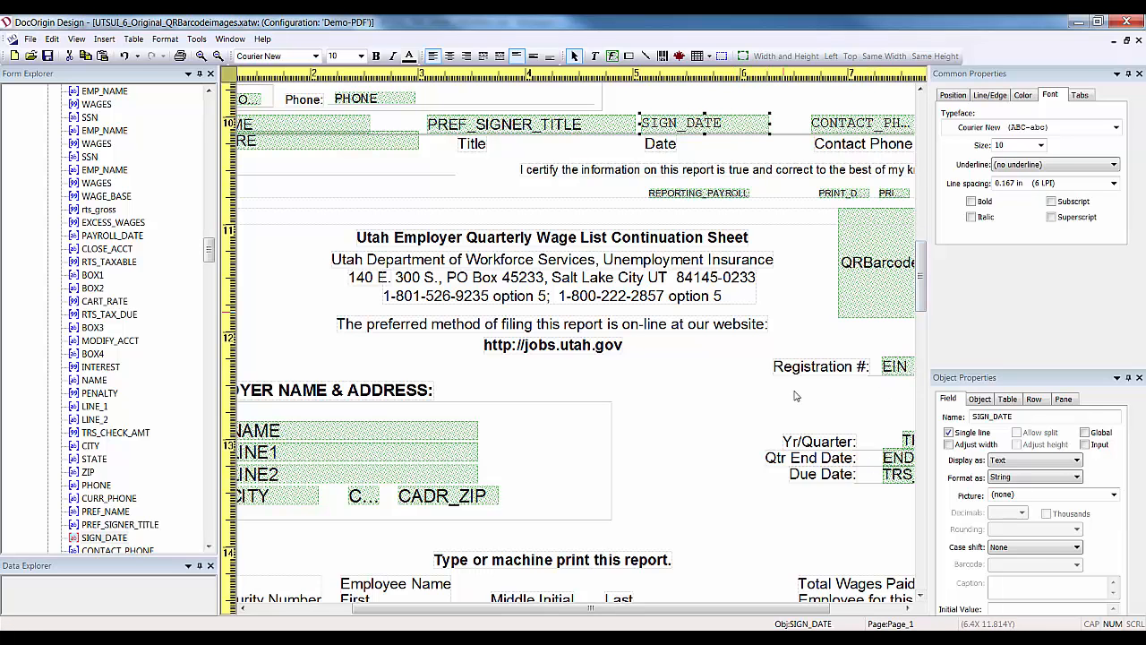
Widen the CONTACT_PHONE field so its full name fits.
drag(691, 608, 762, 608)
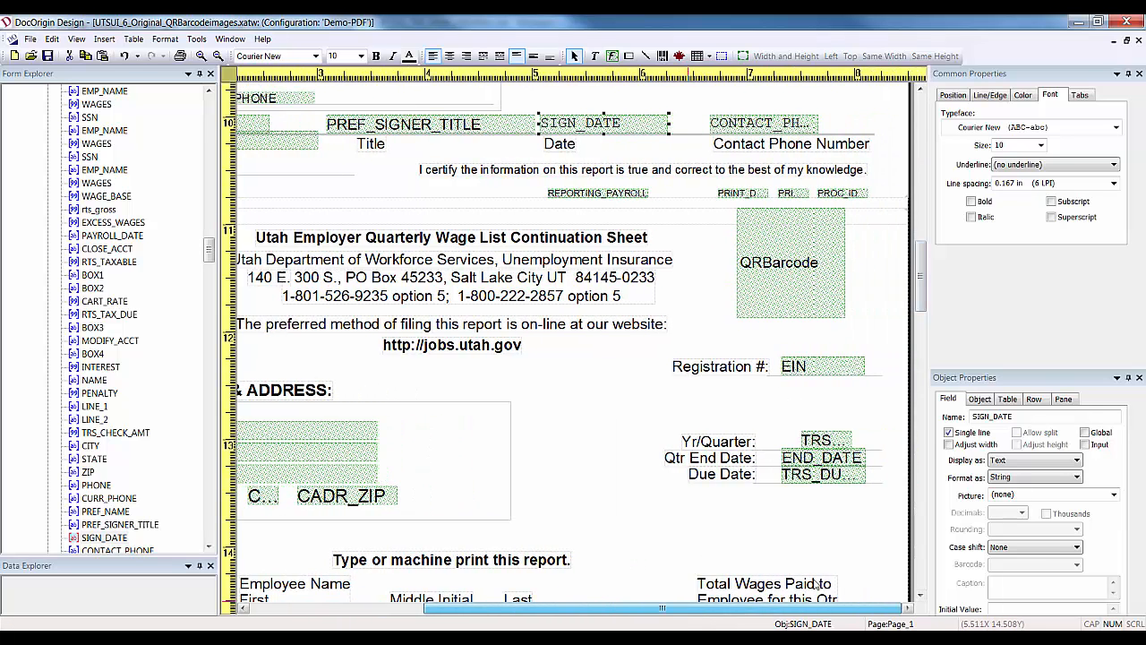
click(815, 124)
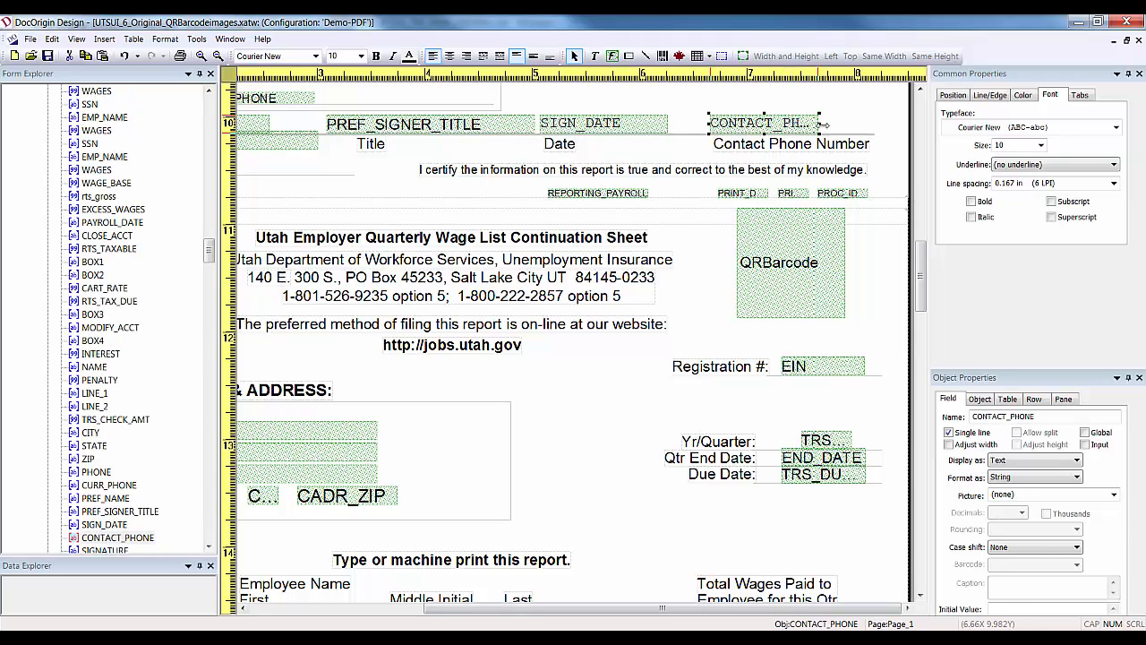
drag(821, 126, 876, 125)
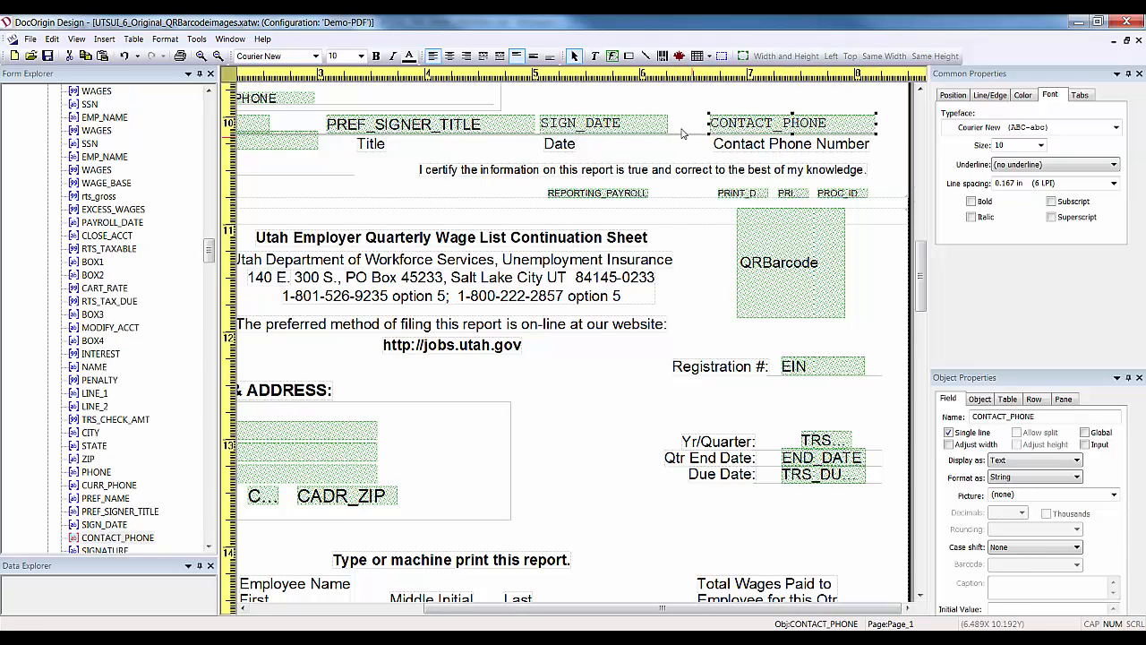
Preview the form, accepting the merge-errors prompt to open the log and merged PDF.
click(49, 57)
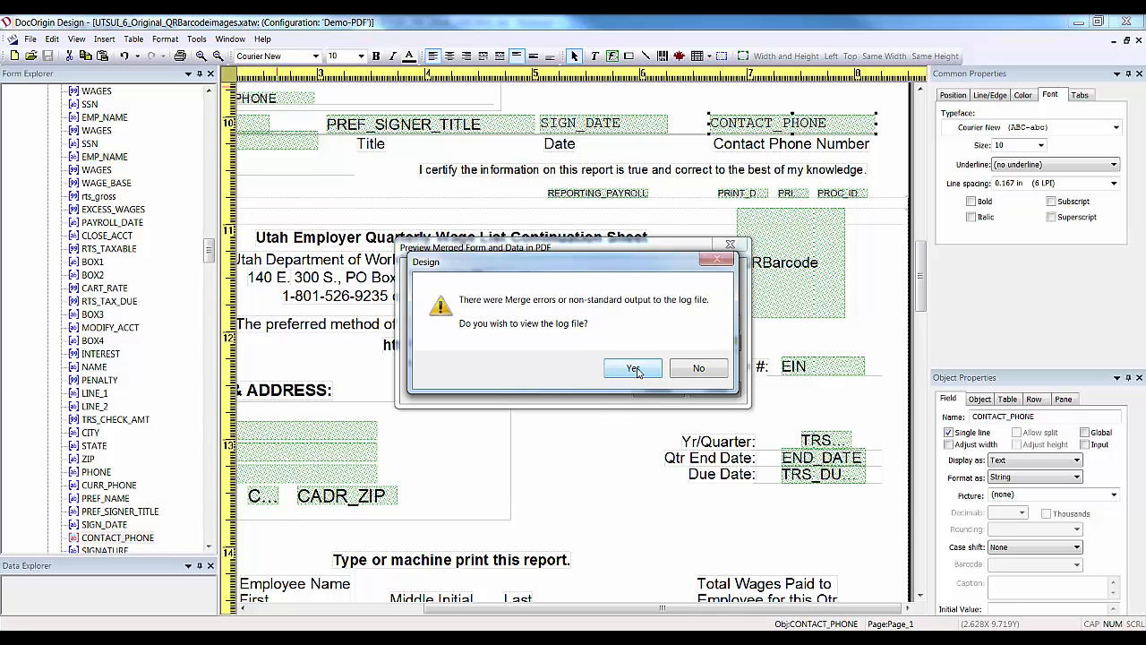
click(635, 369)
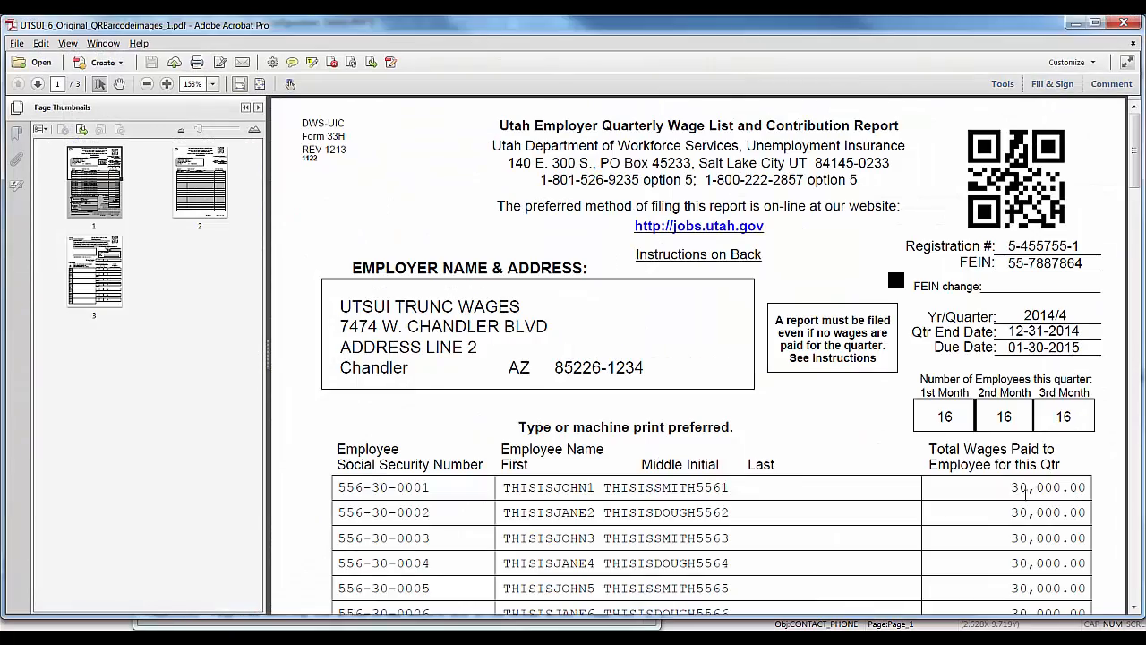
Scroll the PDF to the totals and signature area, then bring the Notepad merge log forward.
drag(1136, 169, 1141, 236)
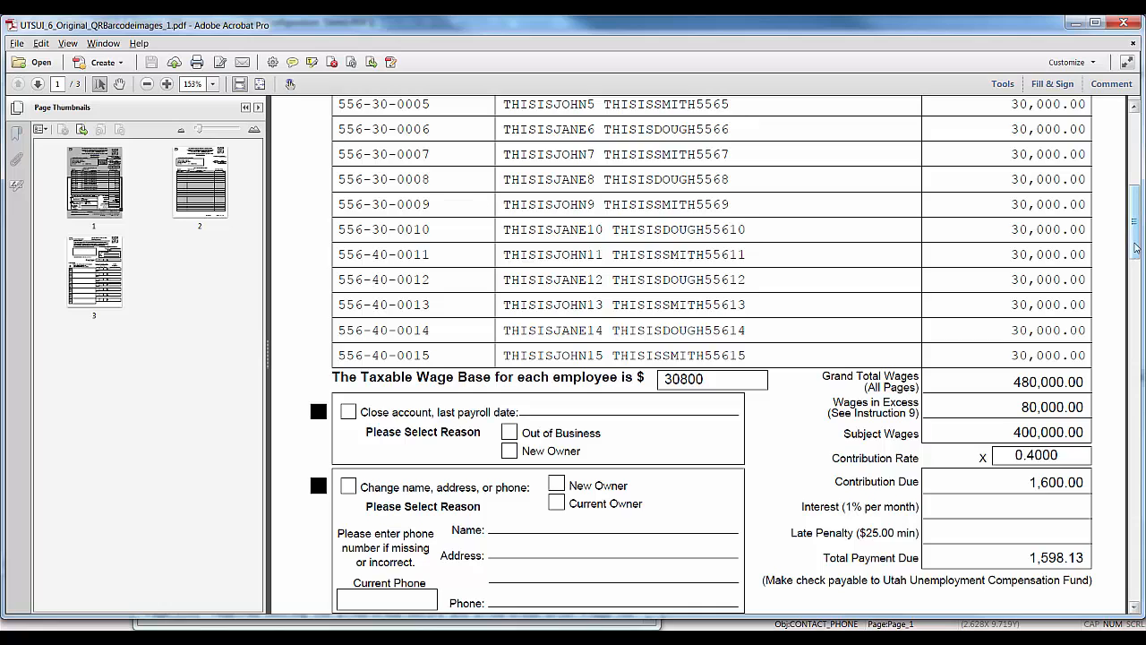
scroll(1130, 307, down, 3)
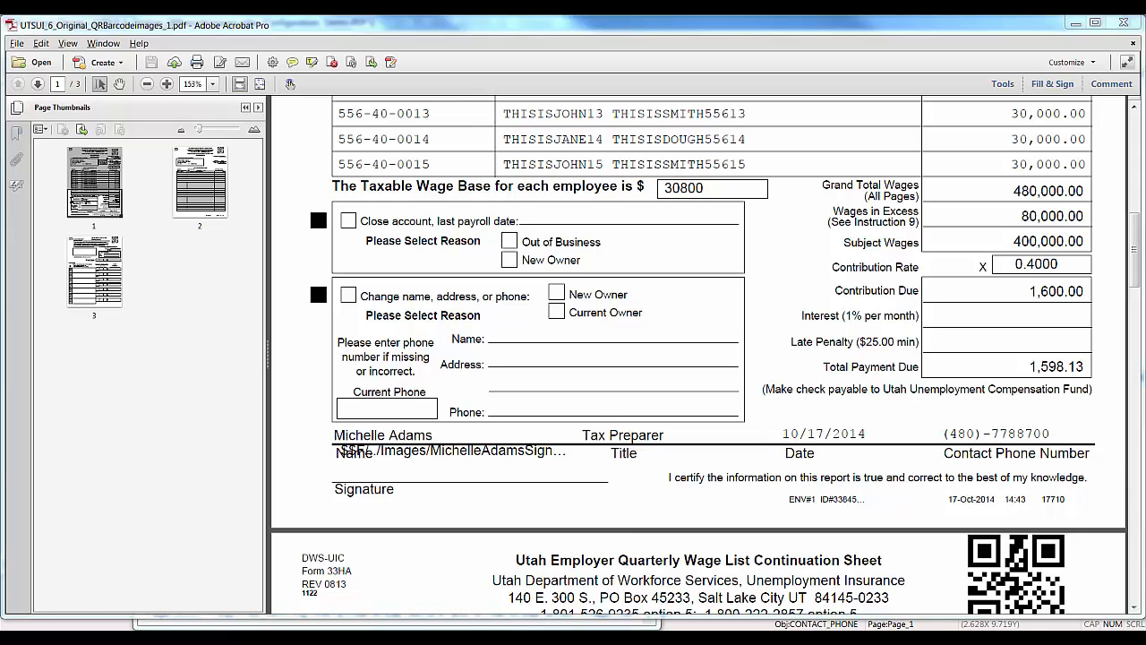
mouse_move(773, 637)
click(854, 593)
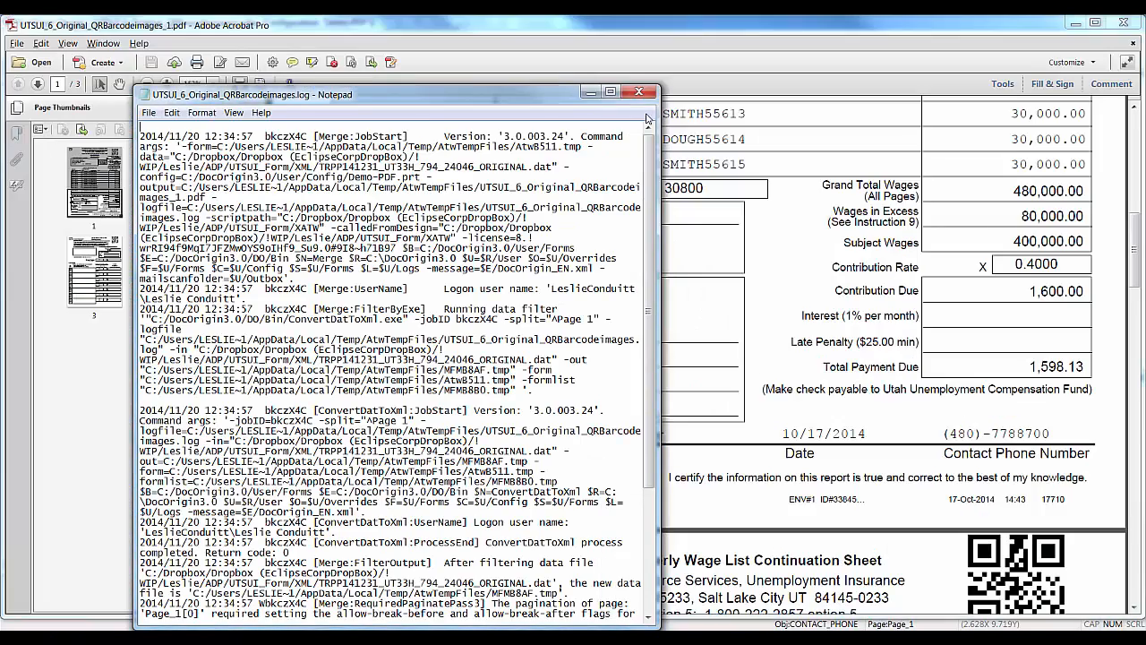
Maximize the merge log in Notepad to read it, then return to DocOrigin Design.
click(610, 91)
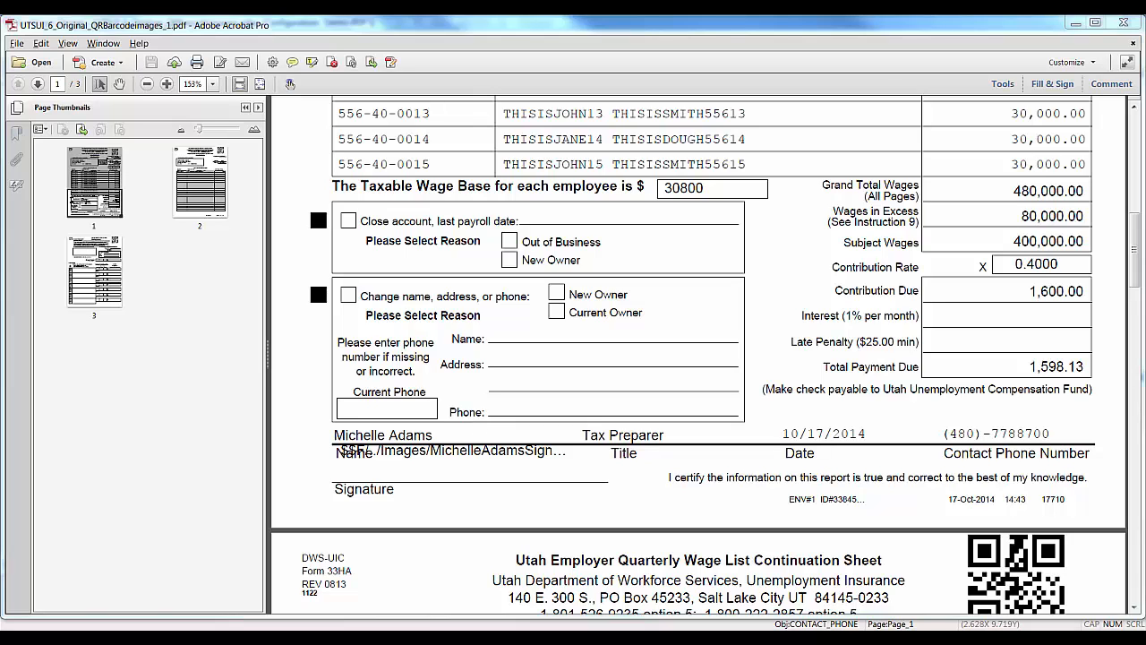
key(alt+Tab)
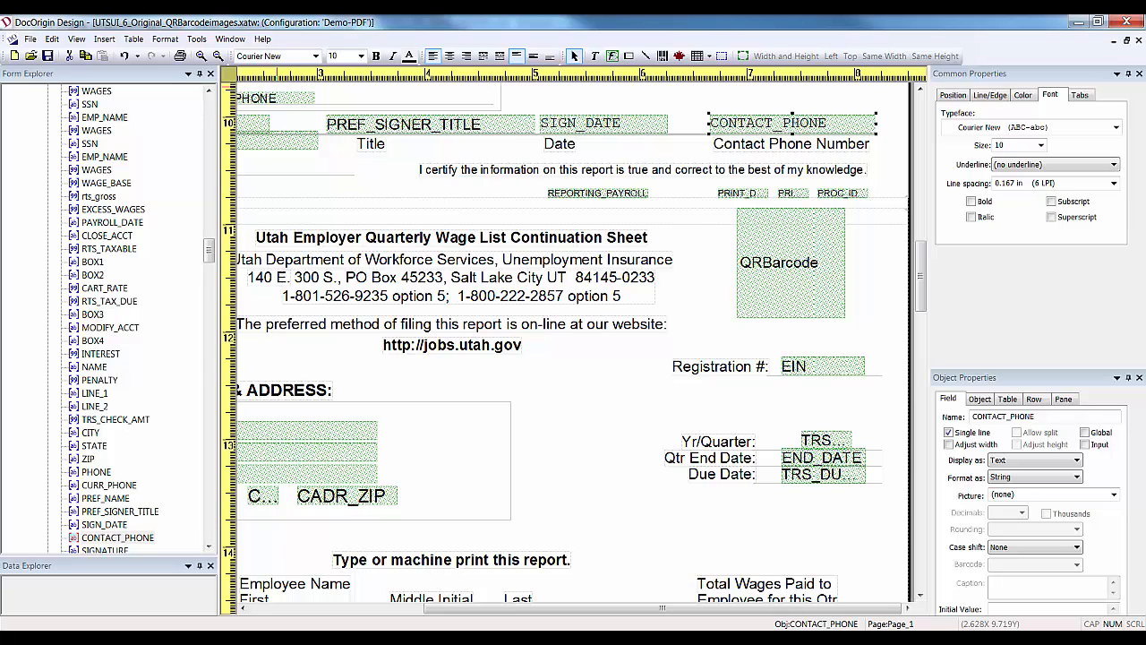
Set the SIGNATURE field's Display as option to Image in its Common Properties.
click(362, 609)
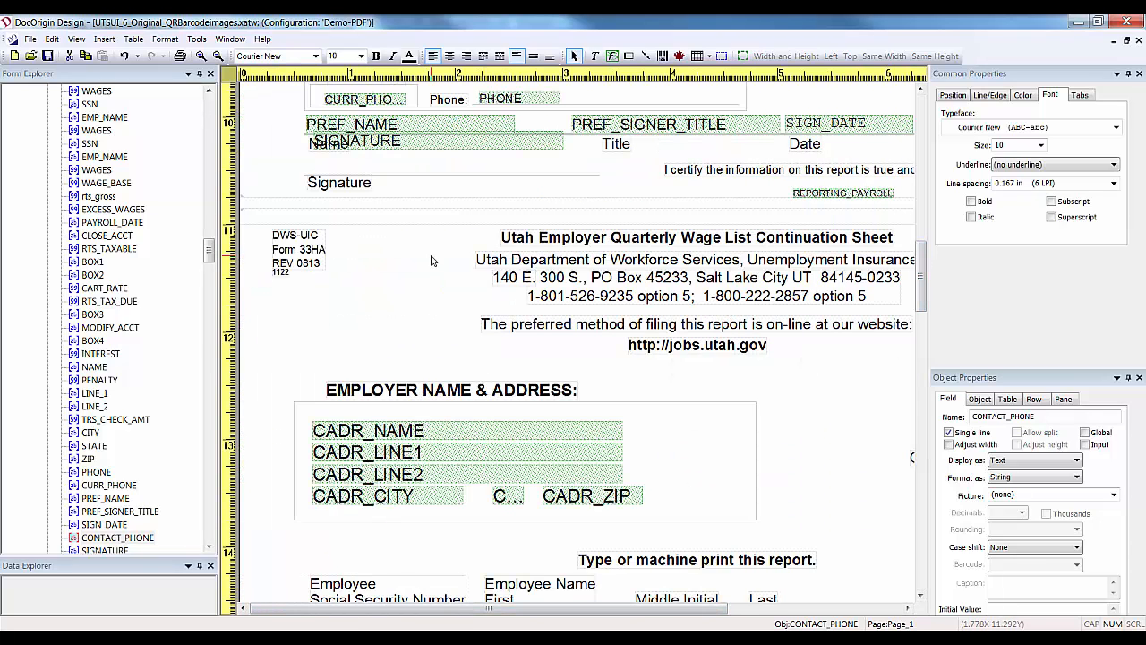
click(469, 142)
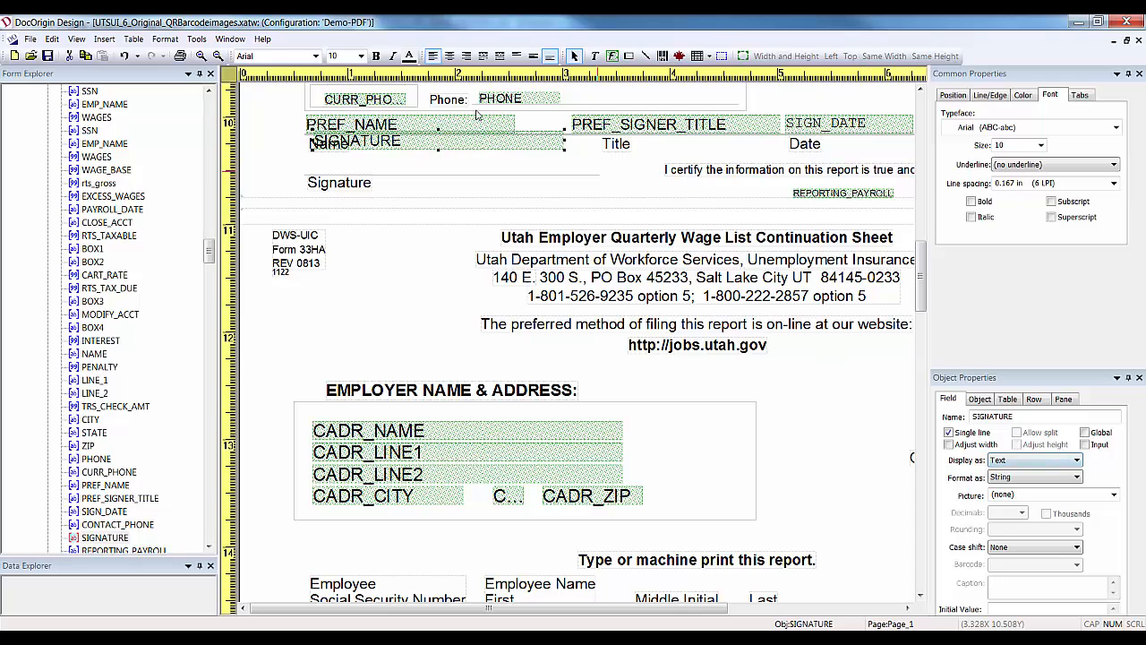
double_click(469, 143)
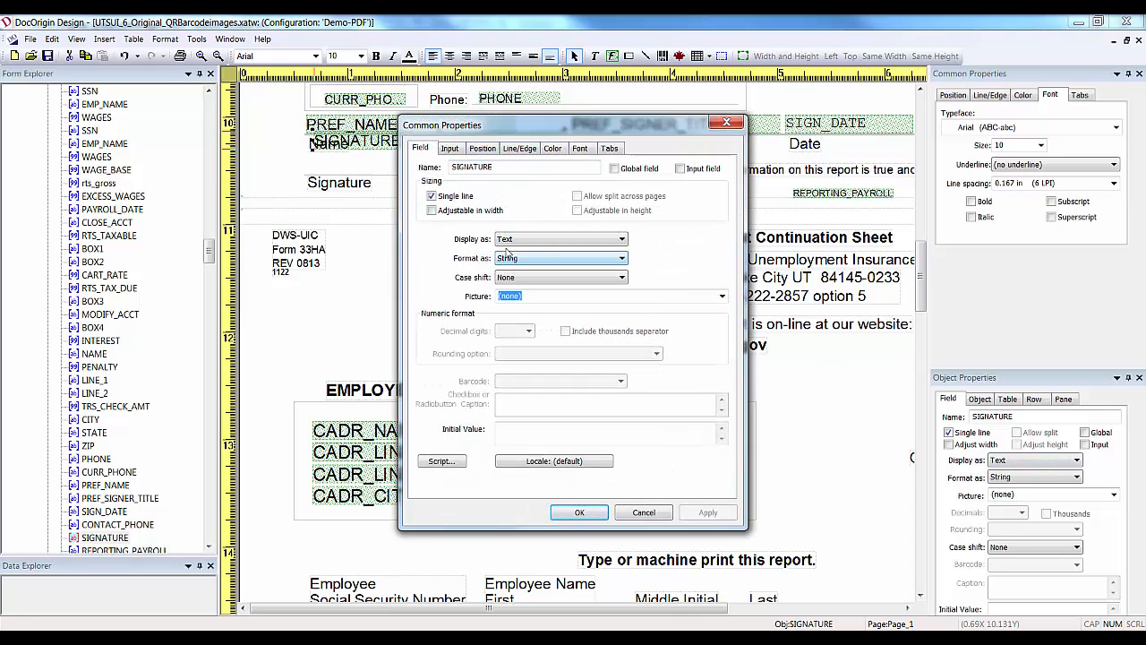
click(621, 239)
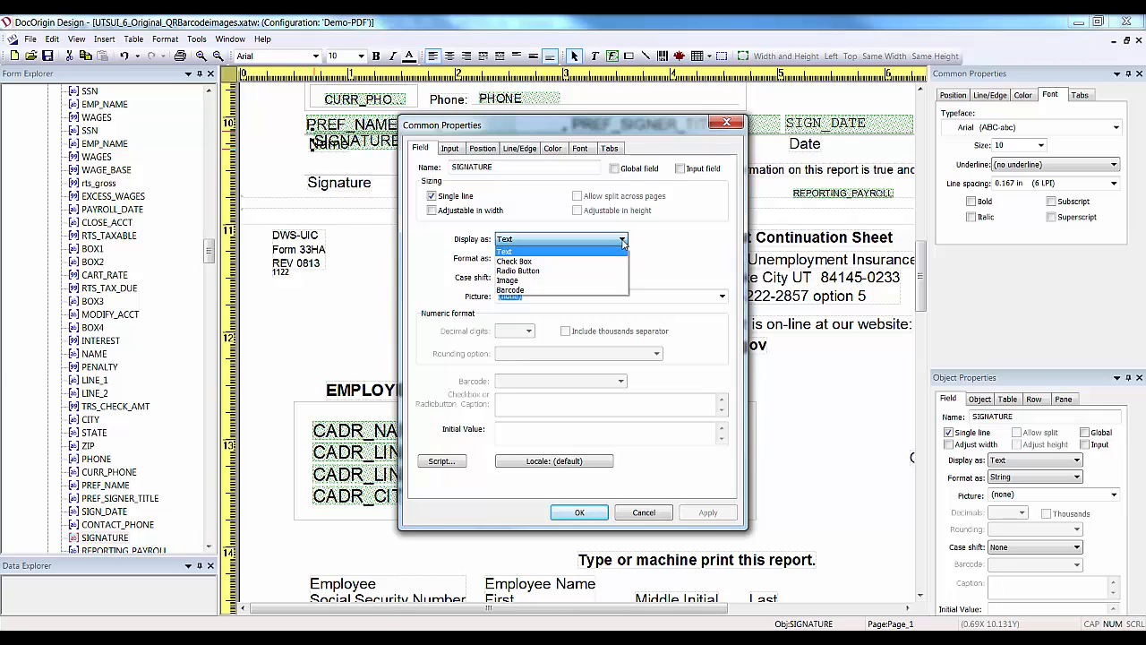
click(528, 281)
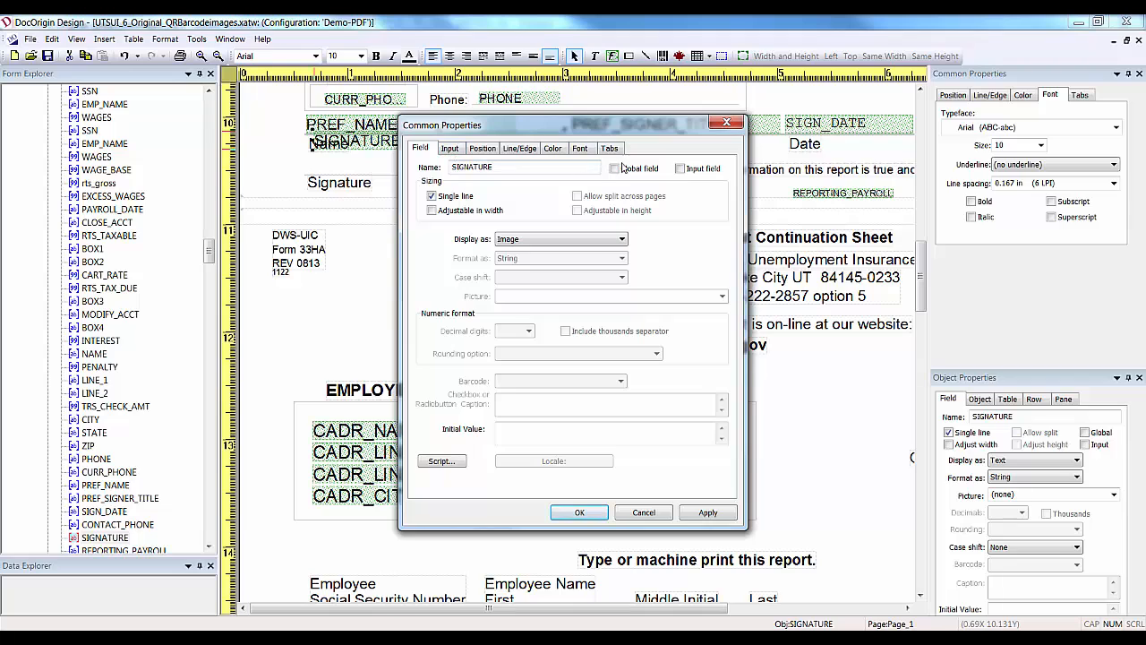
click(450, 149)
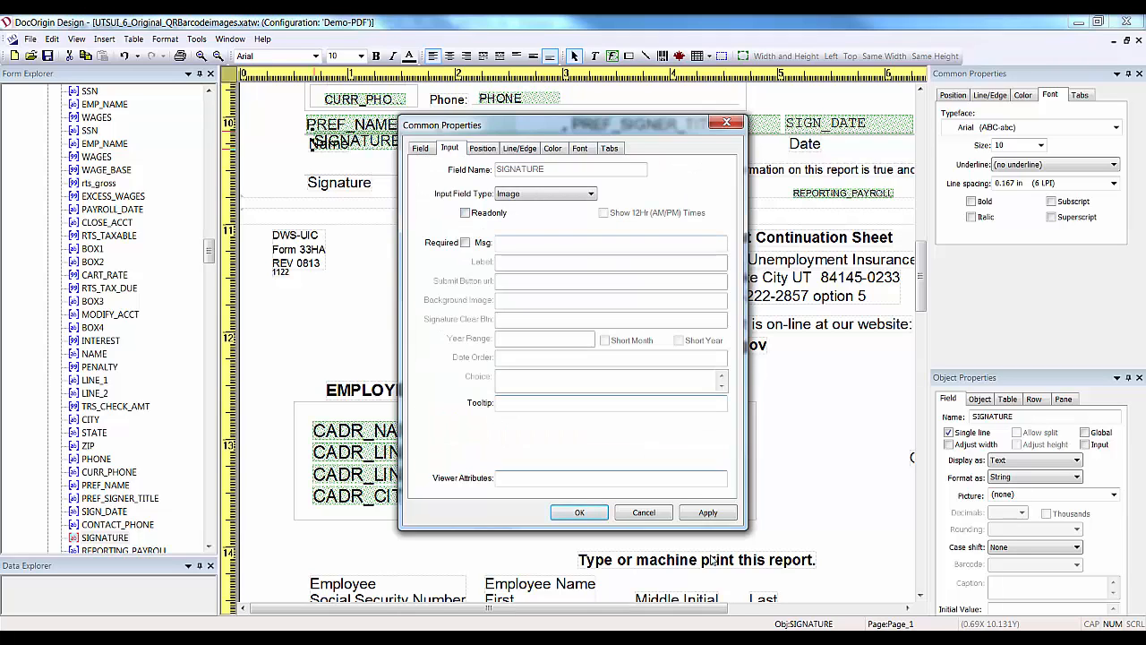
click(420, 148)
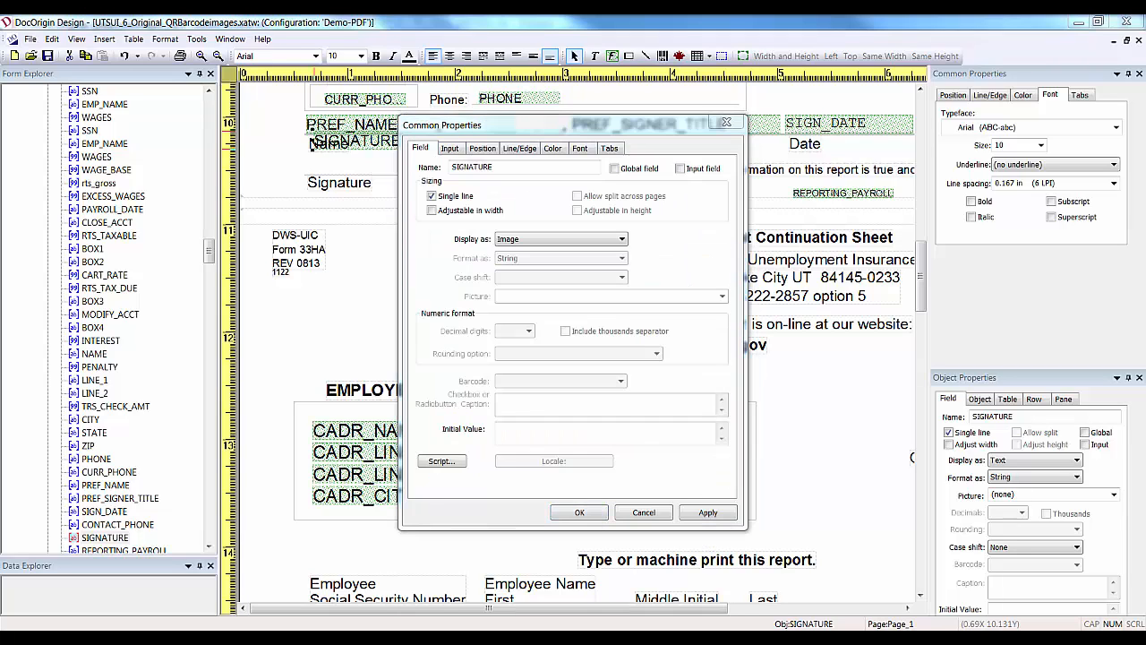
click(579, 512)
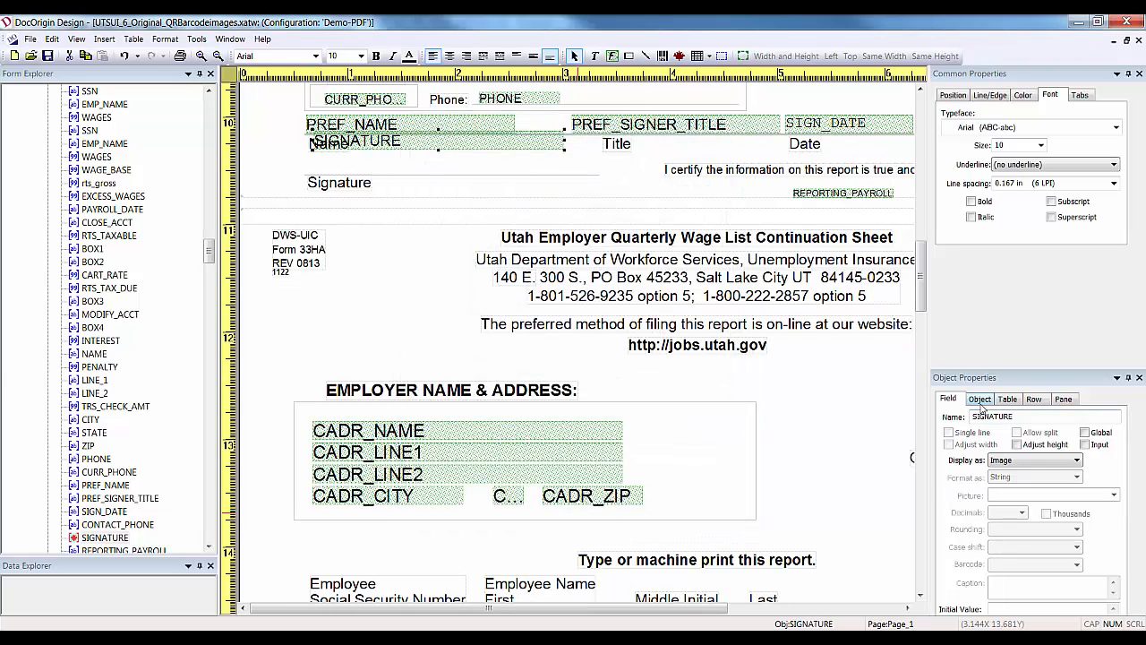
Set the signature image to fit, then drag the SIGNATURE field beside Name and resize it taller.
click(979, 399)
click(989, 416)
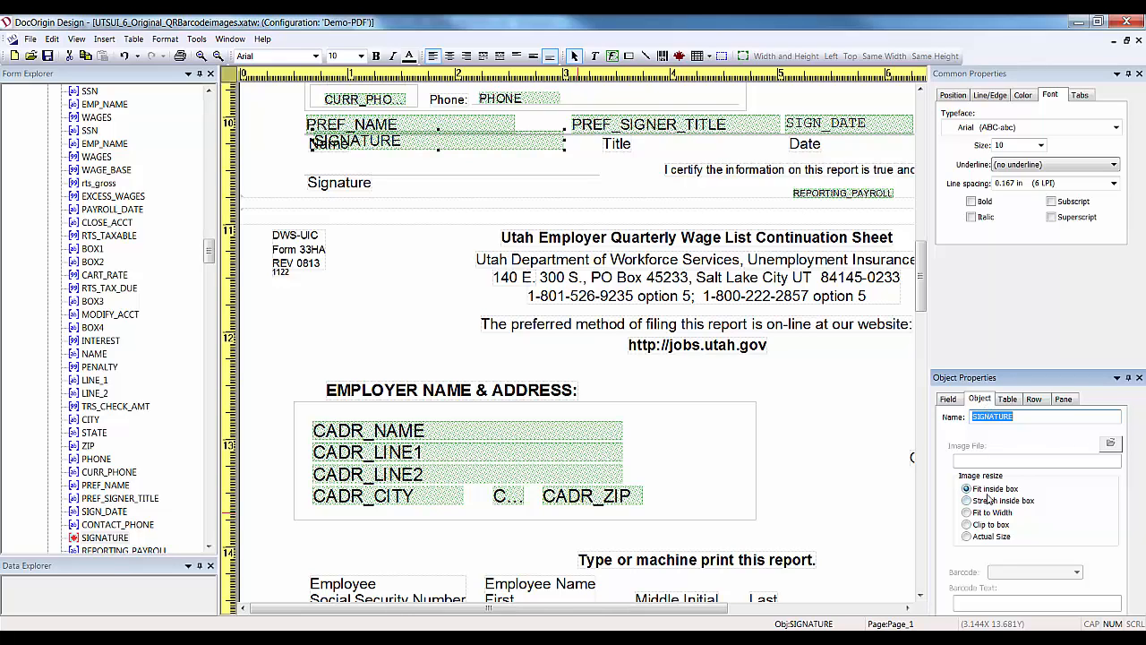
click(437, 141)
drag(436, 140, 488, 143)
drag(614, 152, 596, 176)
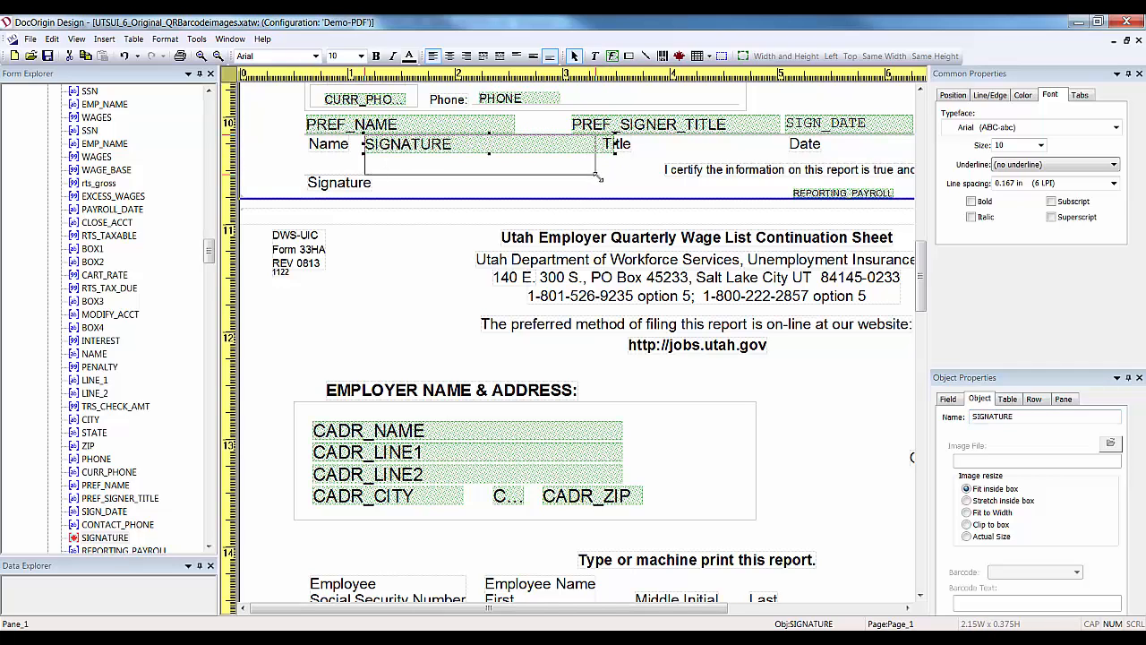
click(480, 137)
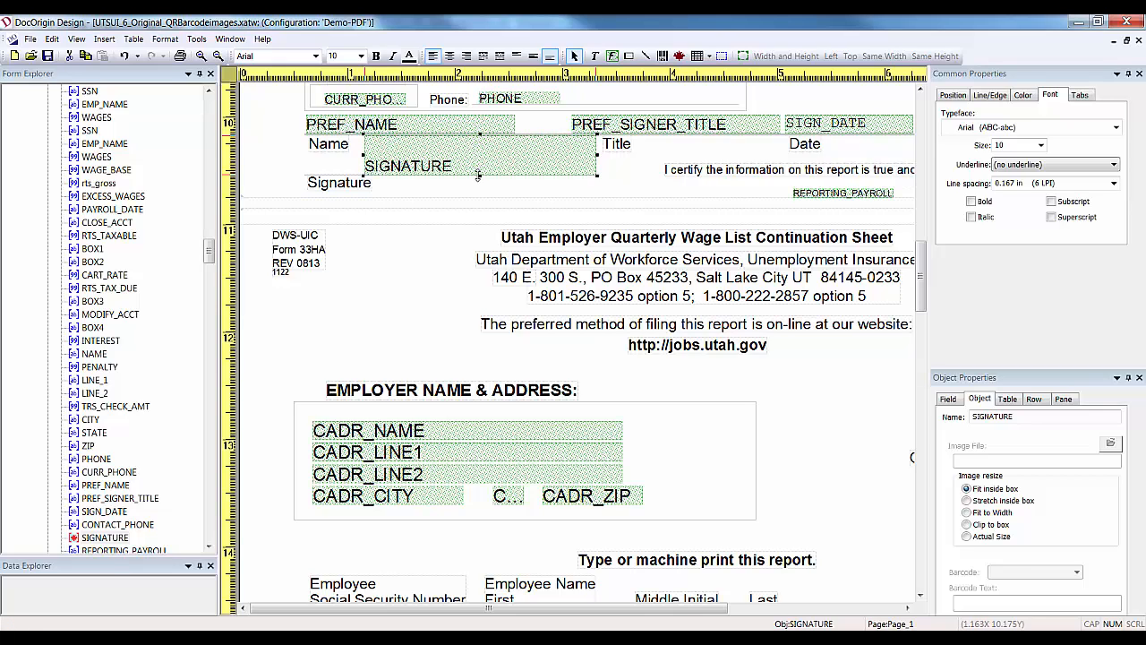
drag(479, 177, 479, 175)
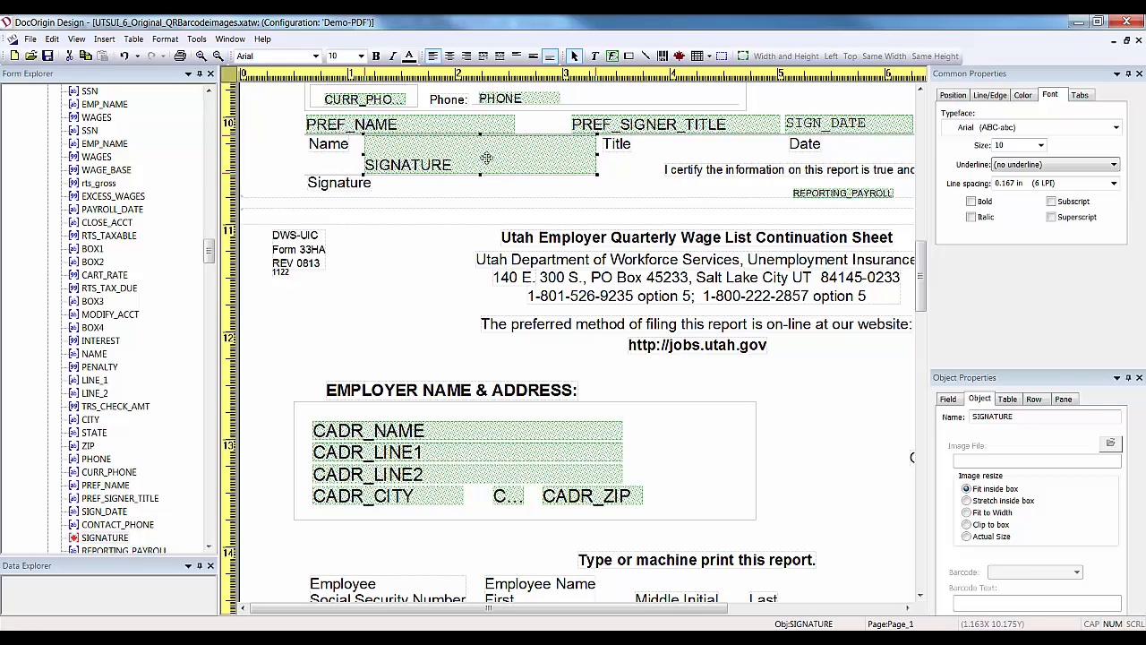
drag(481, 135, 481, 137)
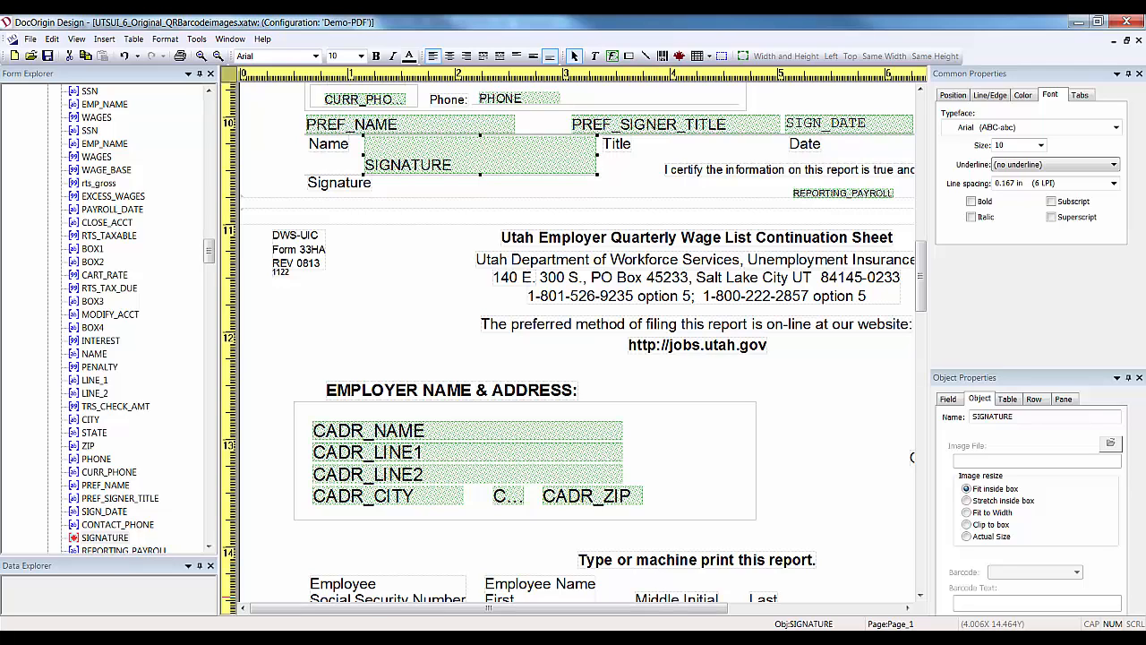
mouse_move(396, 637)
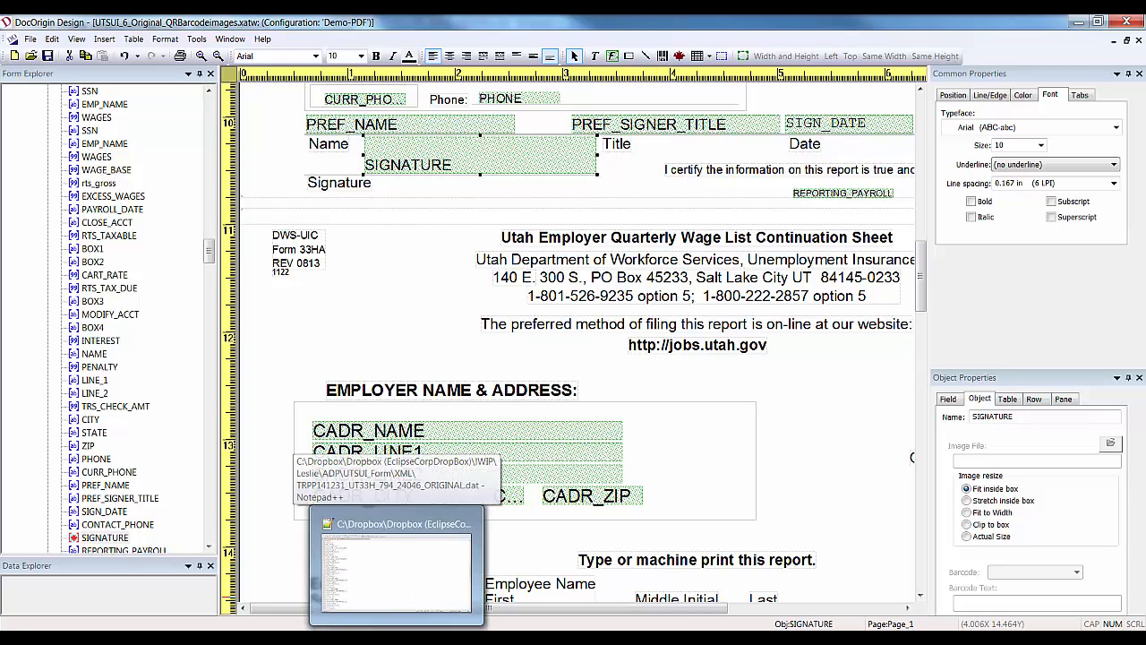
click(397, 564)
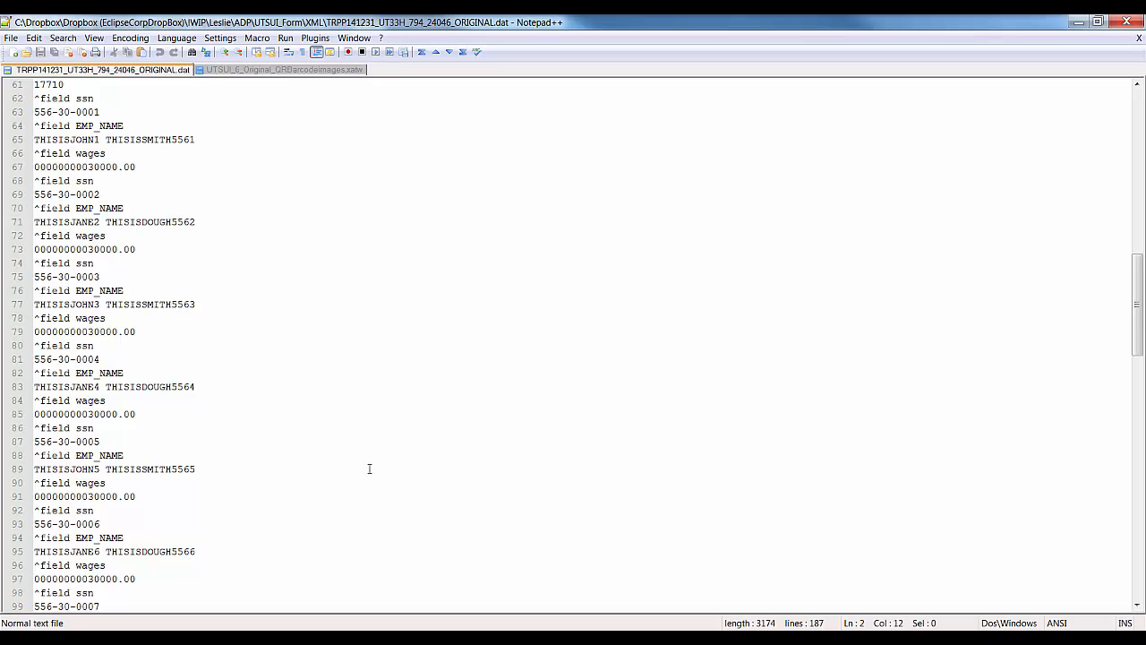
double_click(358, 398)
key(ctrl+f)
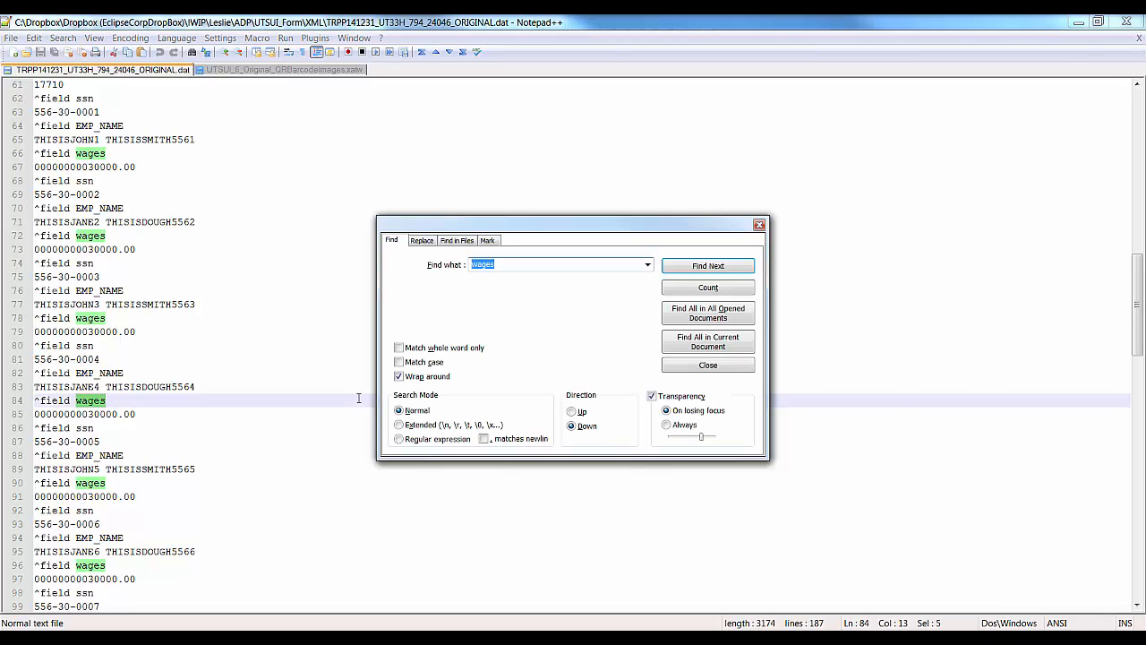
text(michell)
key(Return)
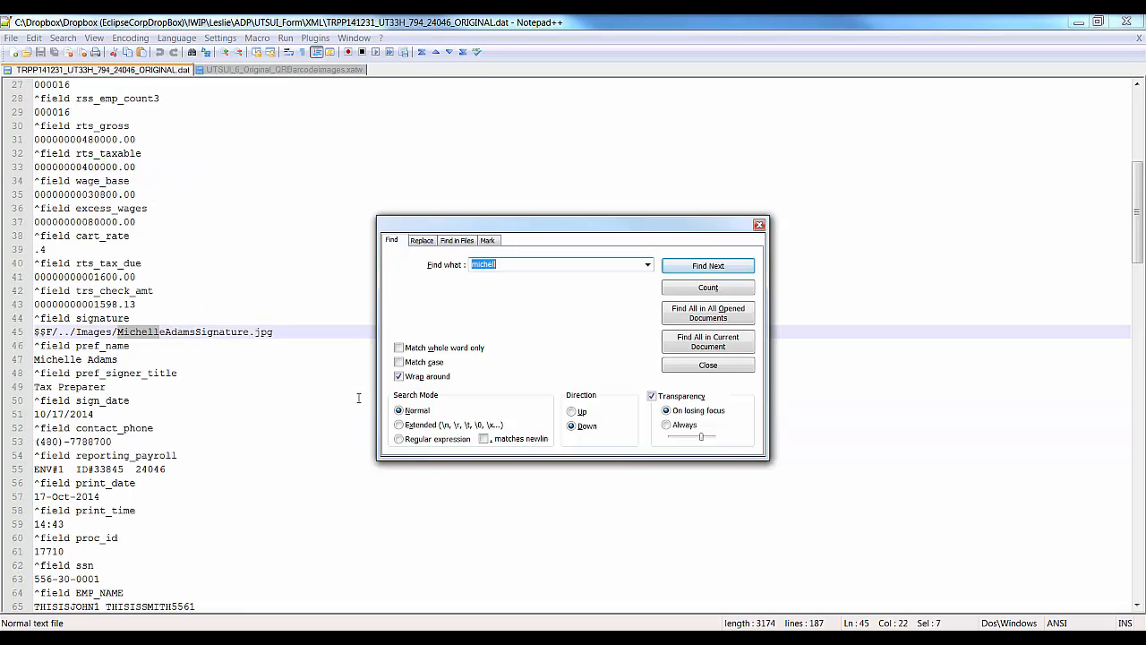
click(345, 329)
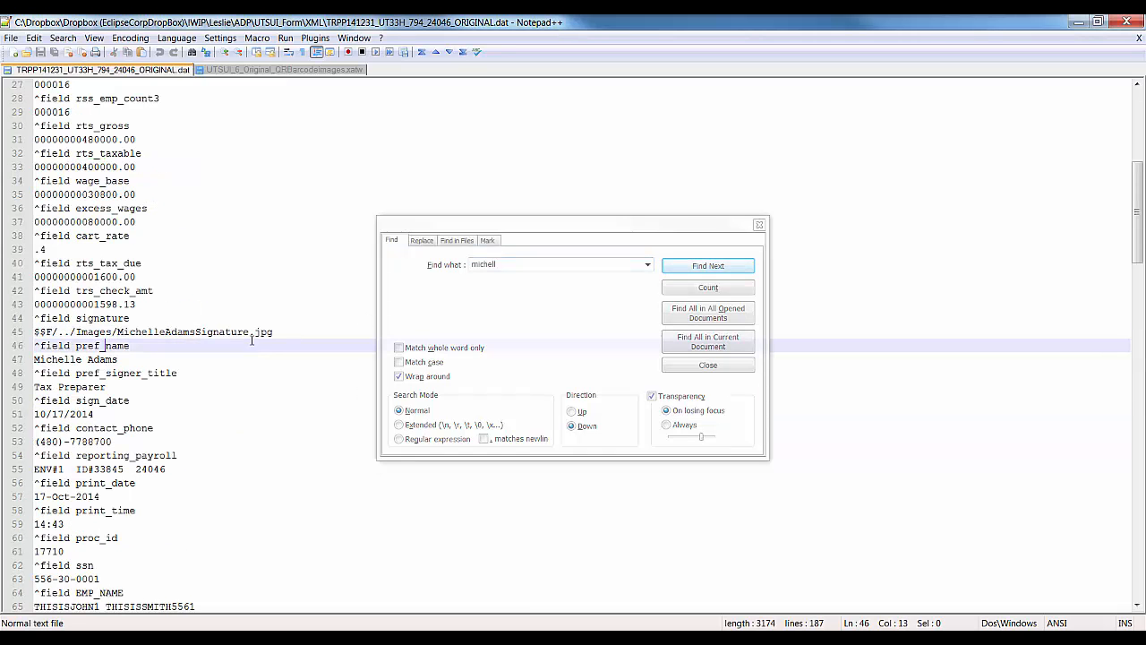
mouse_move(281, 331)
mouse_down()
mouse_move(38, 330)
mouse_move(34, 319)
mouse_up()
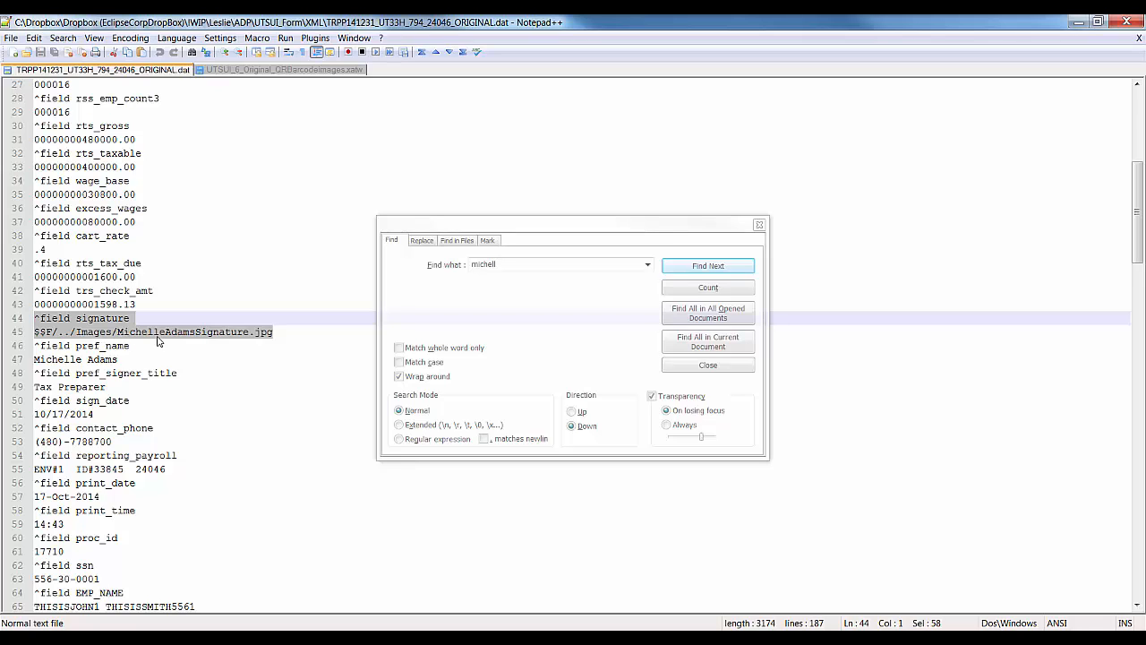
click(117, 333)
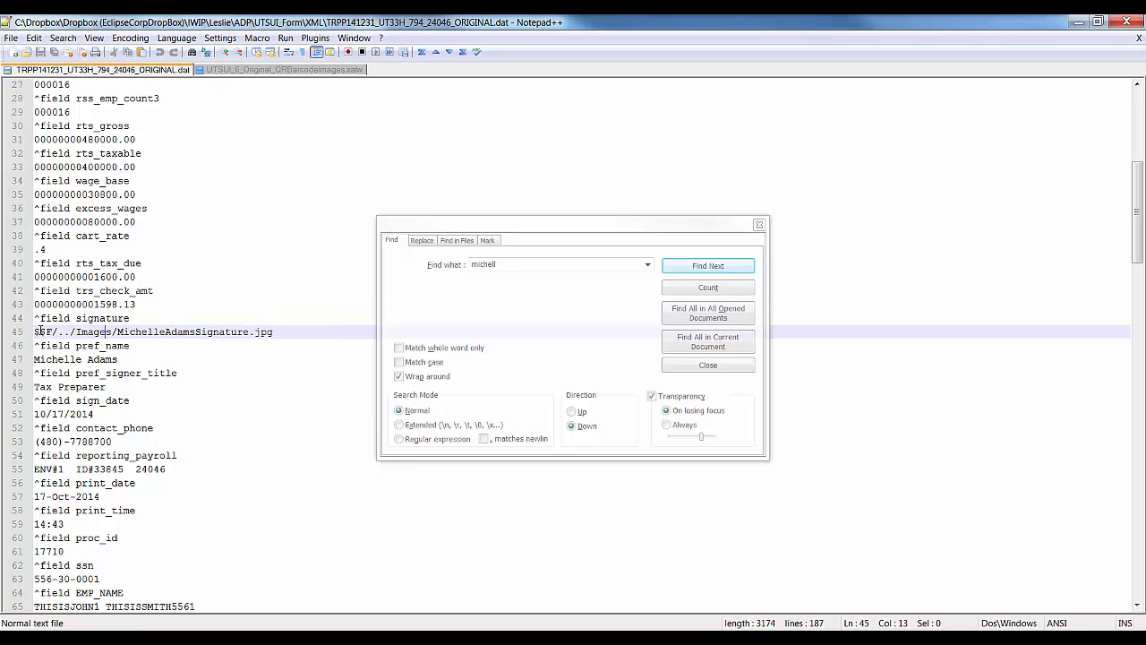
drag(54, 330, 47, 331)
drag(69, 332, 59, 332)
drag(76, 331, 272, 330)
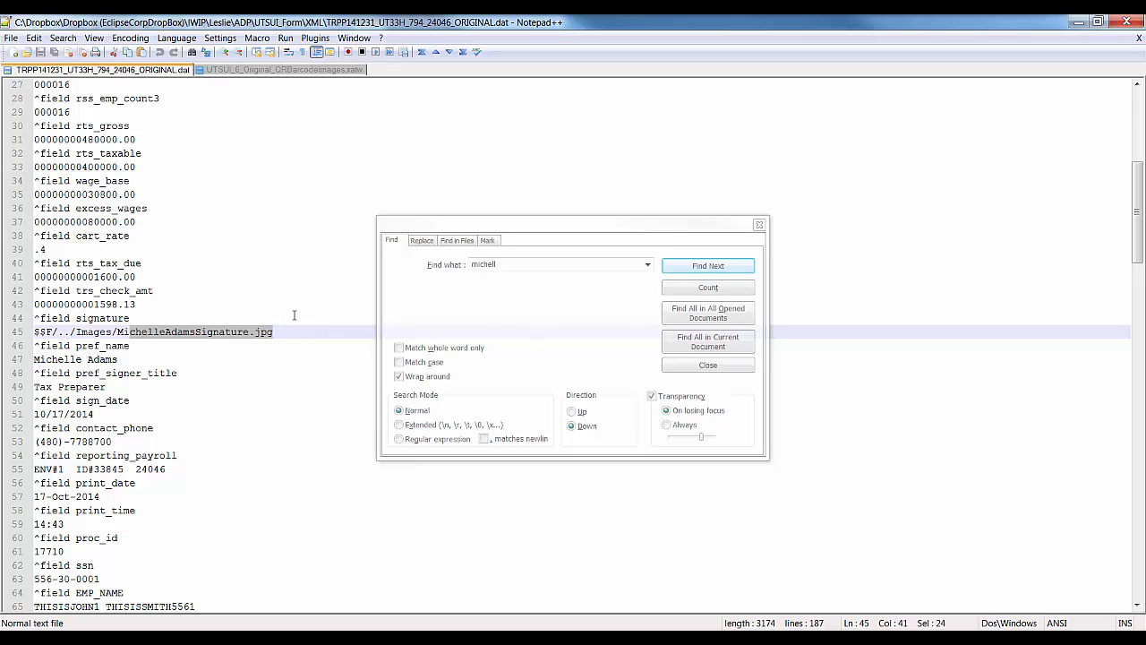
click(283, 333)
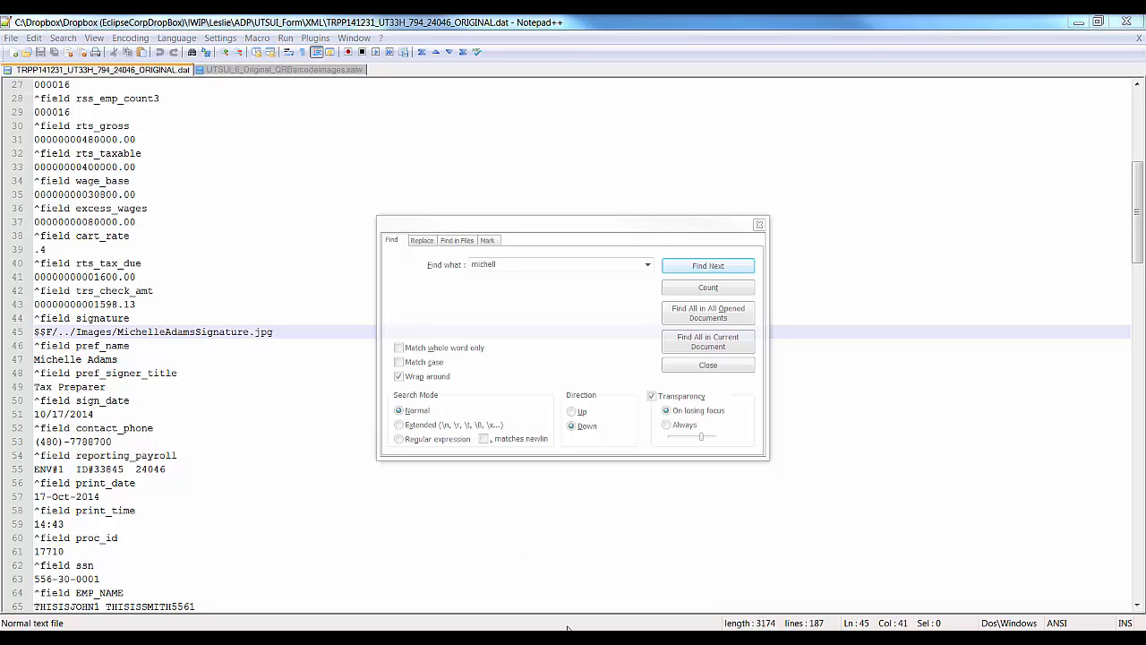
click(653, 560)
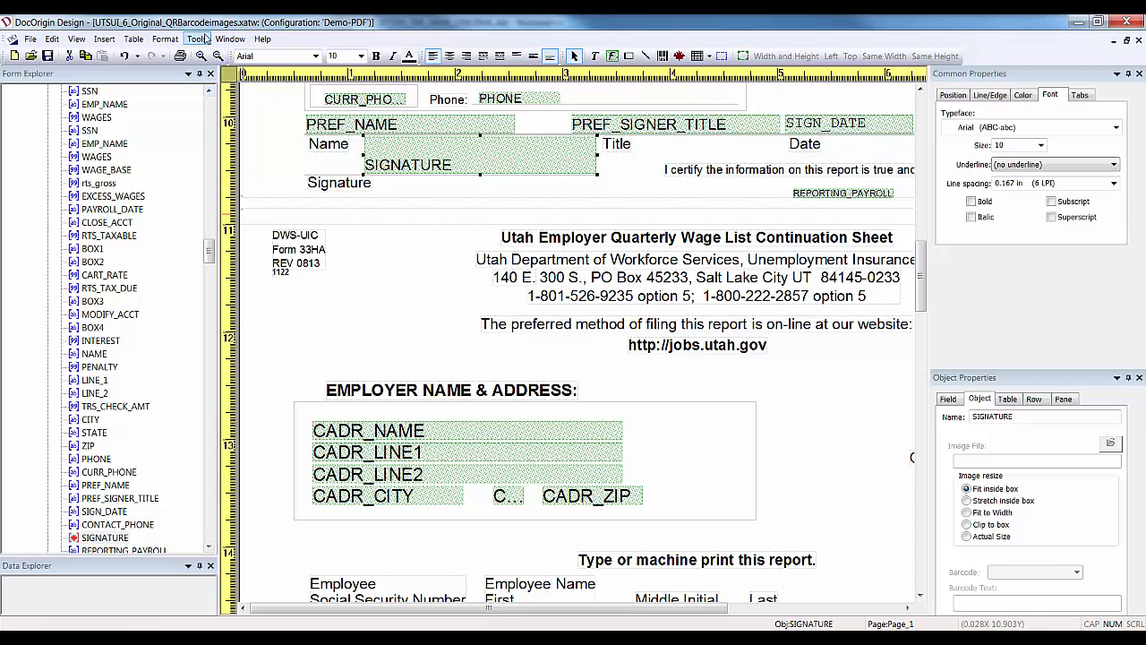
Run Tools > PDF Preview with the saved test data file, continuing past warnings and declining the log.
click(197, 39)
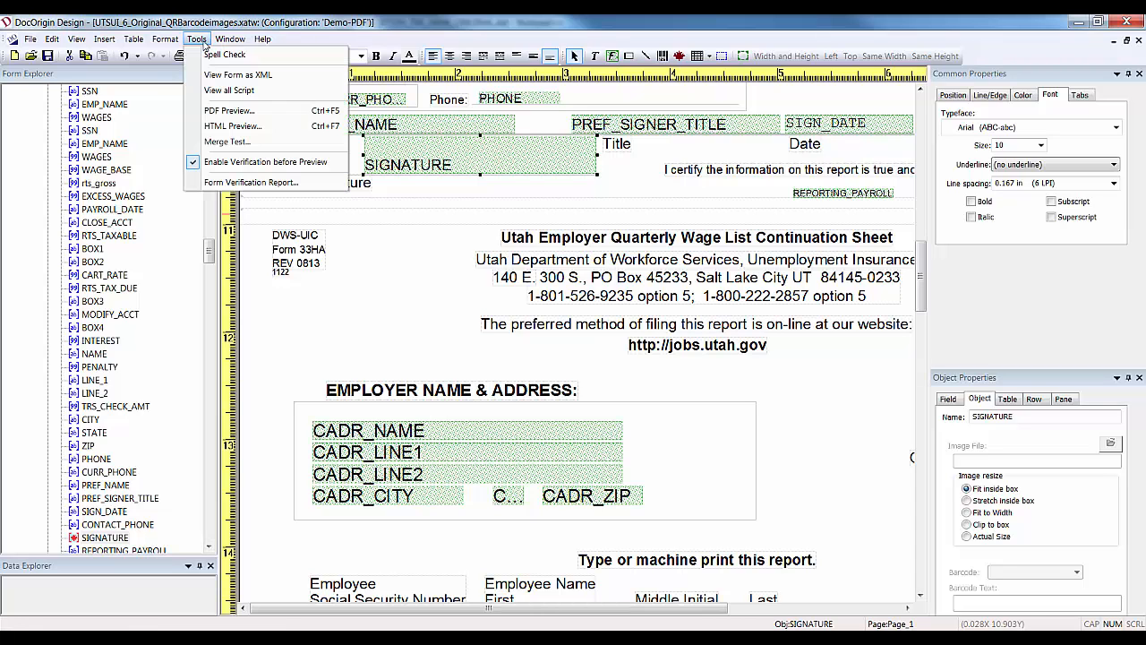
click(254, 114)
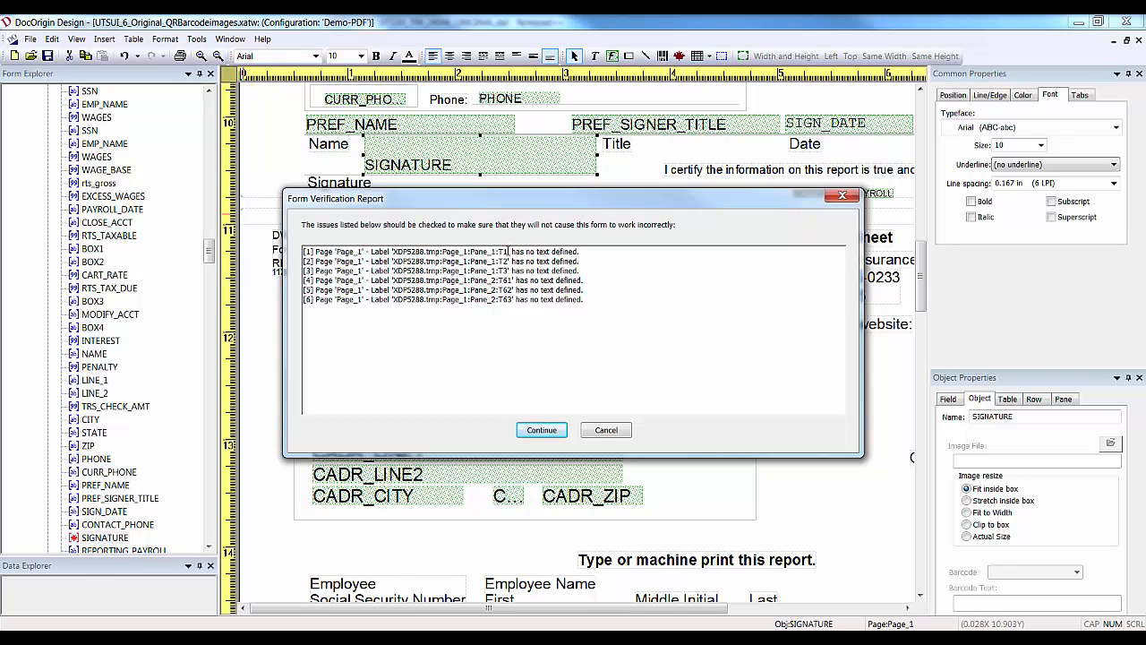
drag(507, 252, 499, 252)
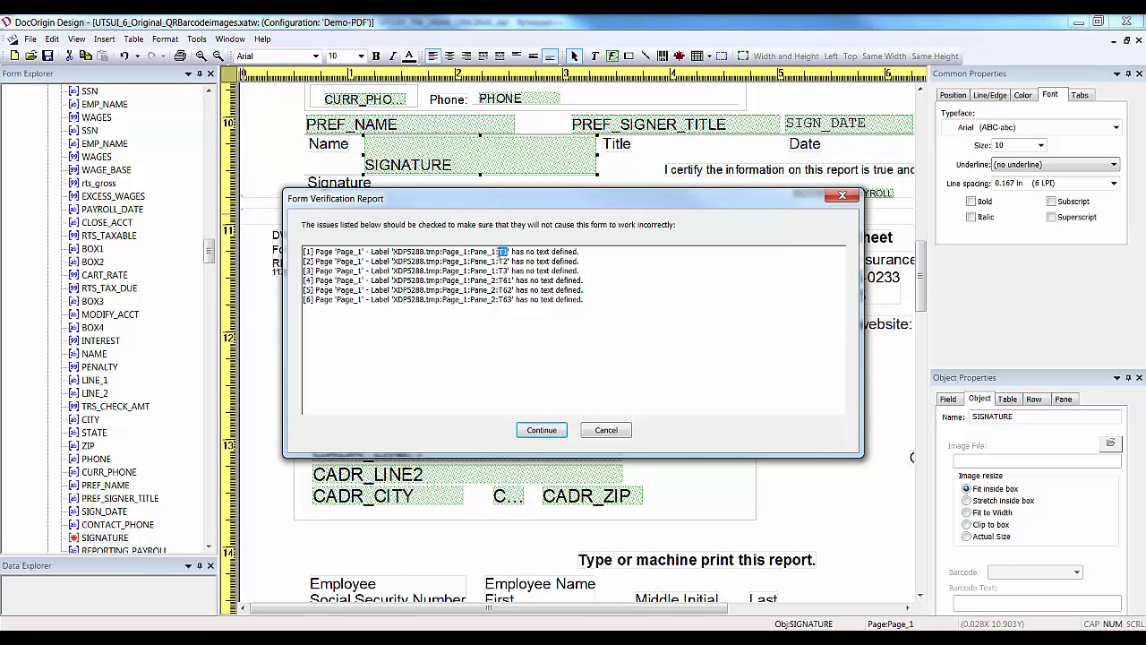
click(554, 434)
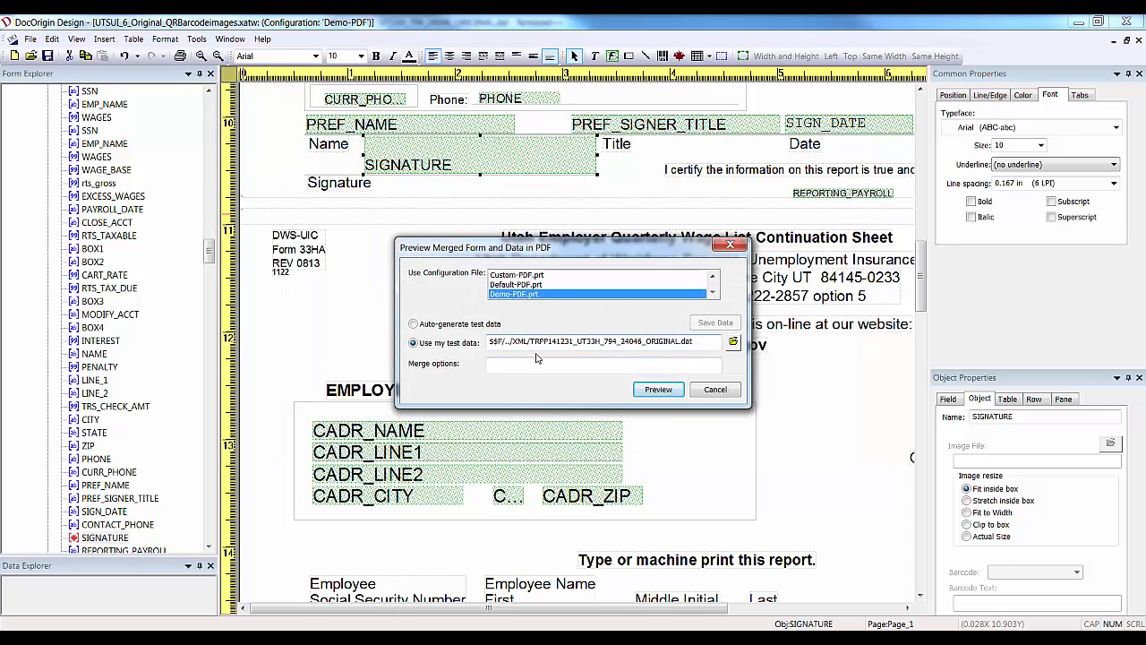
drag(694, 342, 488, 351)
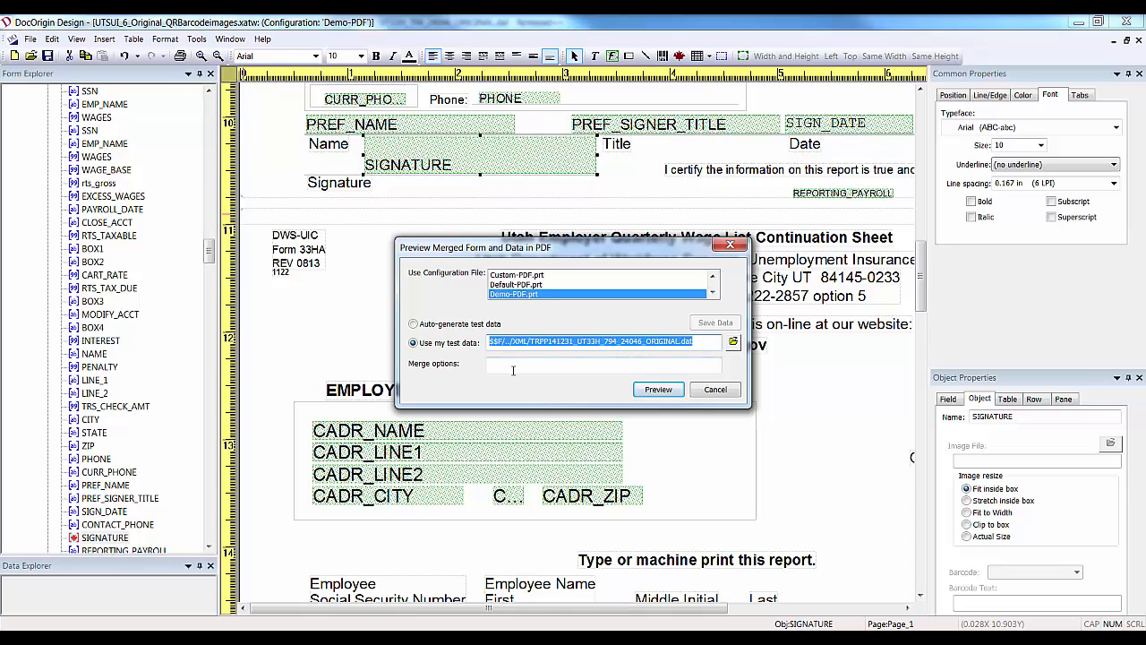
click(661, 390)
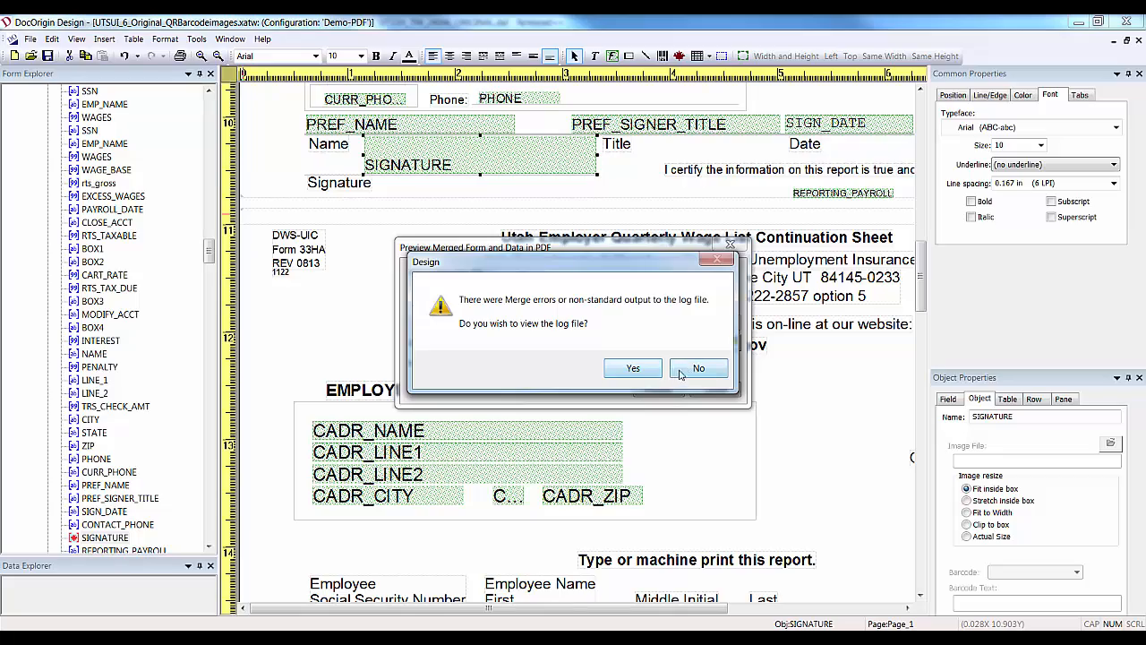
click(700, 369)
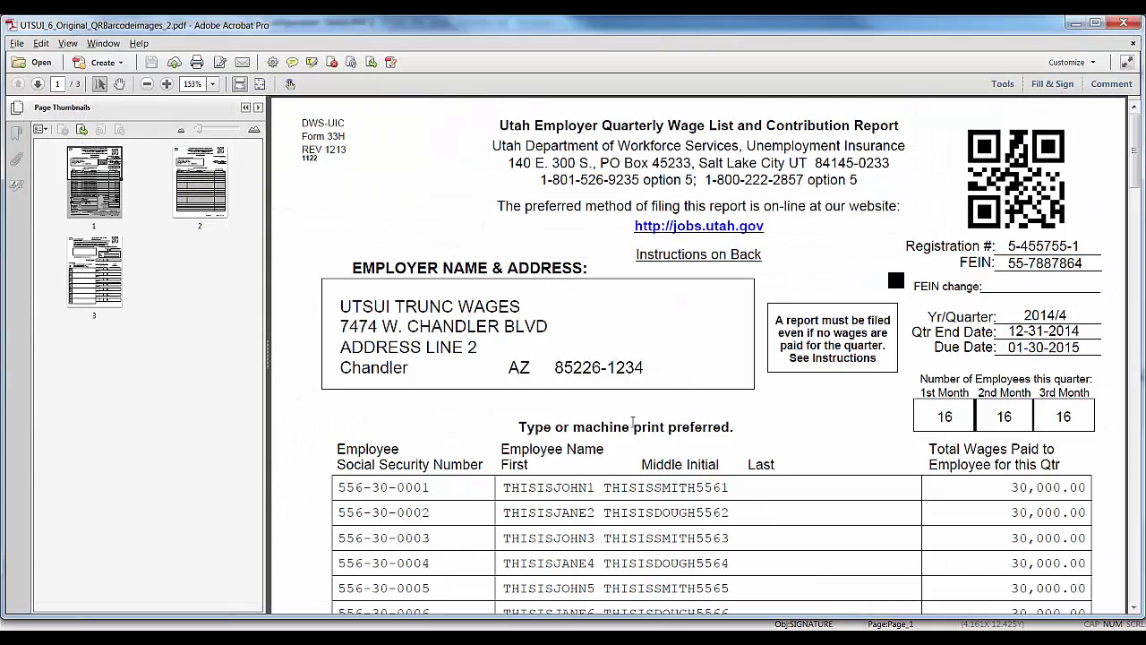
Scroll page 1 of the PDF down to its totals and signature, then return to DocOrigin Design.
drag(100, 168, 97, 205)
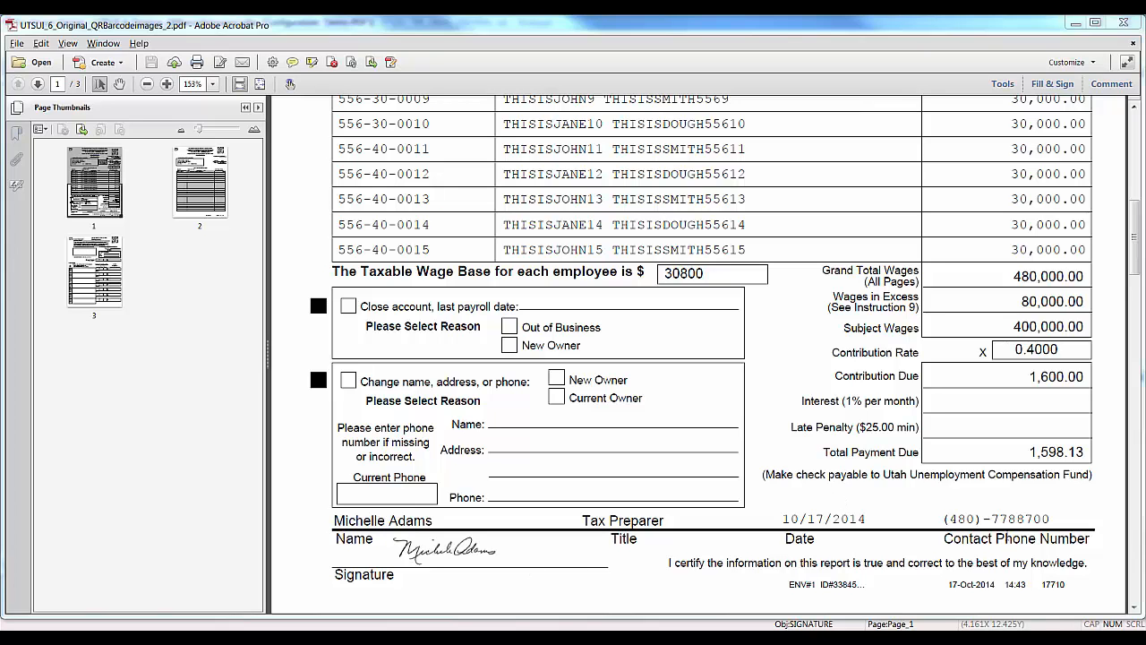
key(alt+Tab)
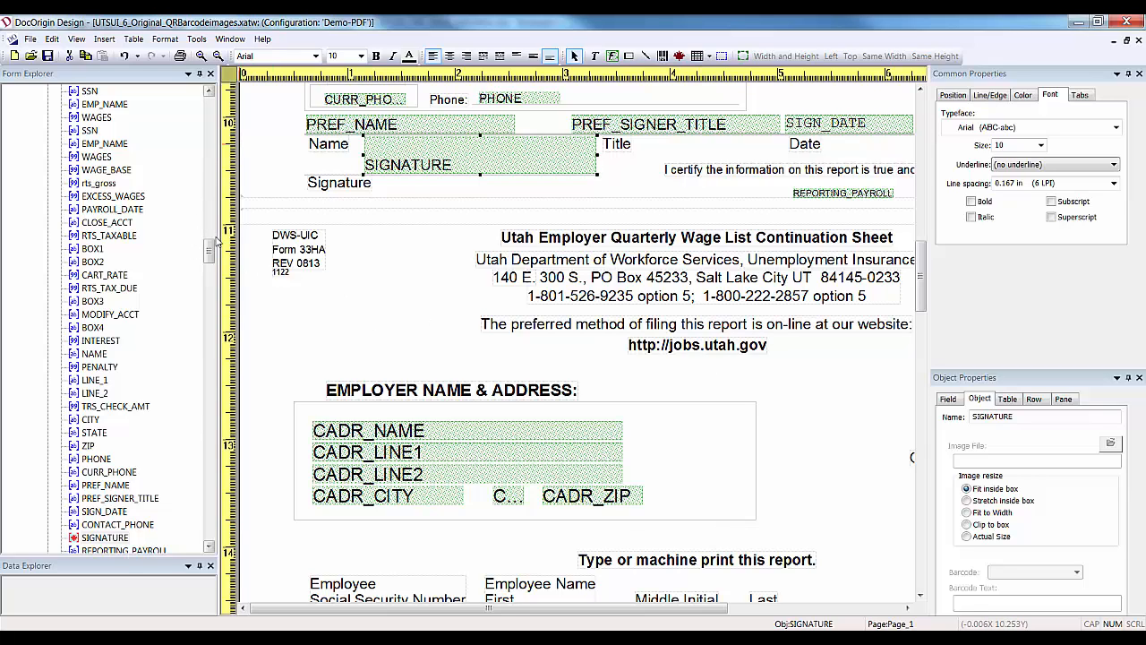
Zoom out twice and uncheck Mandatory for the worksites pane Pane_3.
click(217, 56)
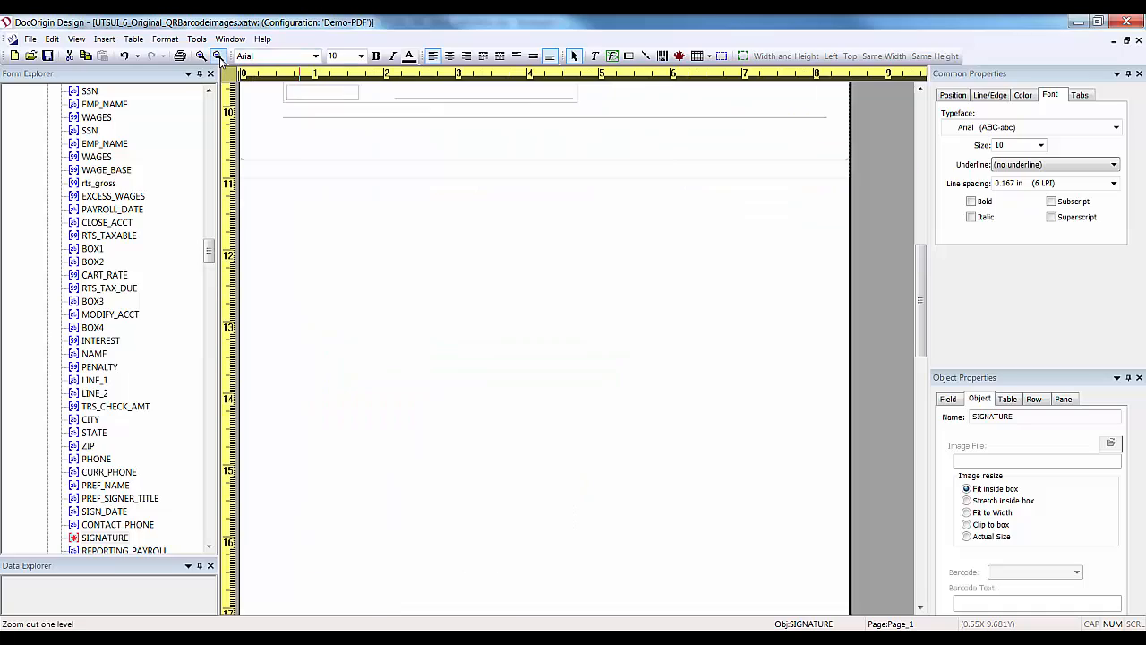
click(217, 55)
drag(208, 251, 213, 402)
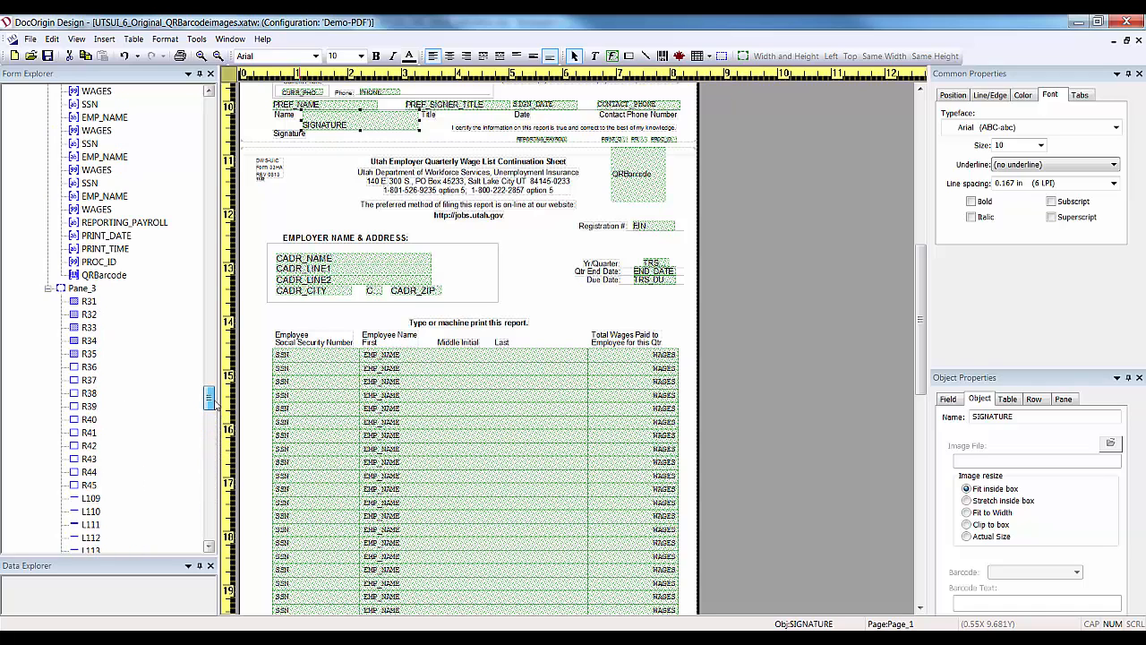
click(82, 289)
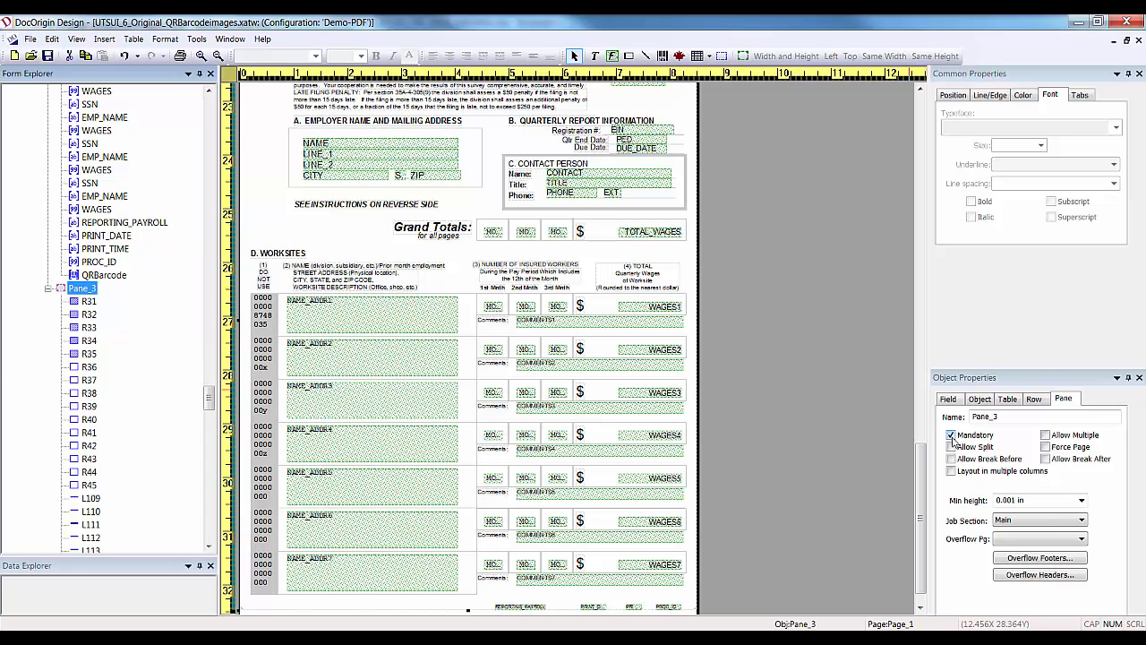
click(951, 435)
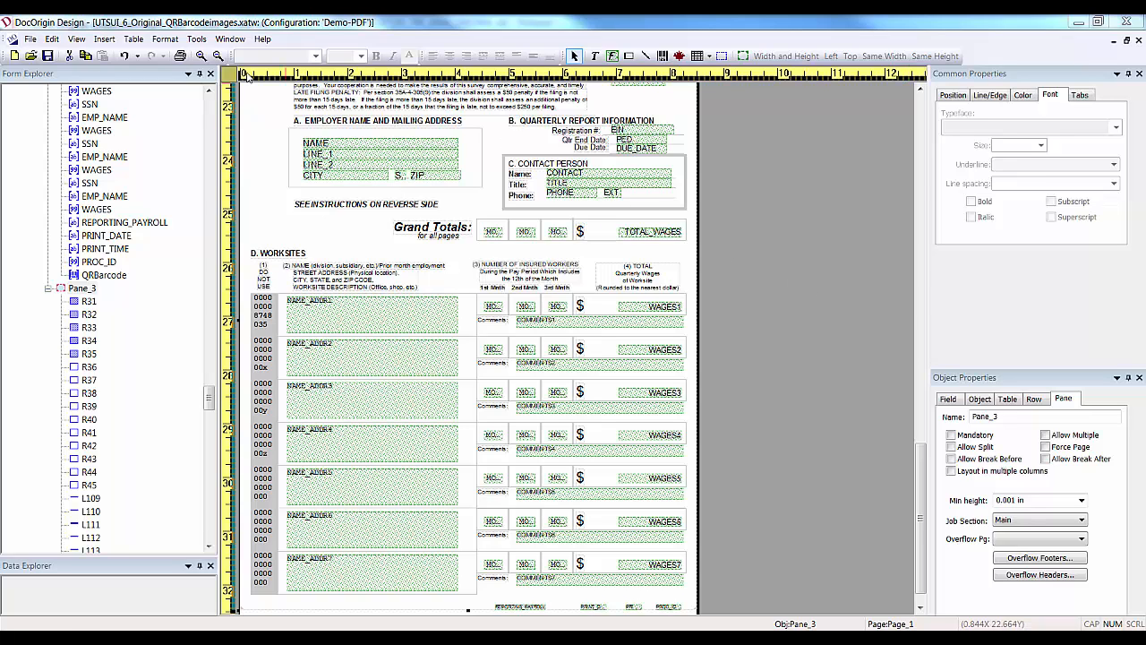
click(201, 40)
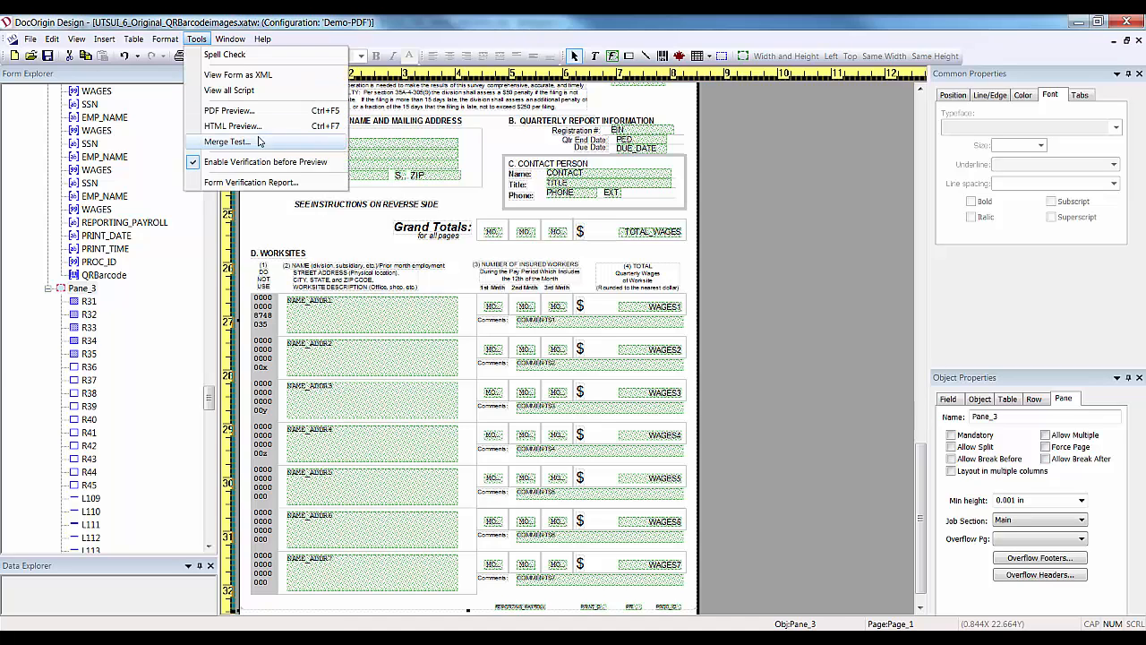
click(332, 111)
Dismiss the verification report and rerun the PDF preview with Ctrl+F5, skipping the error log.
click(605, 428)
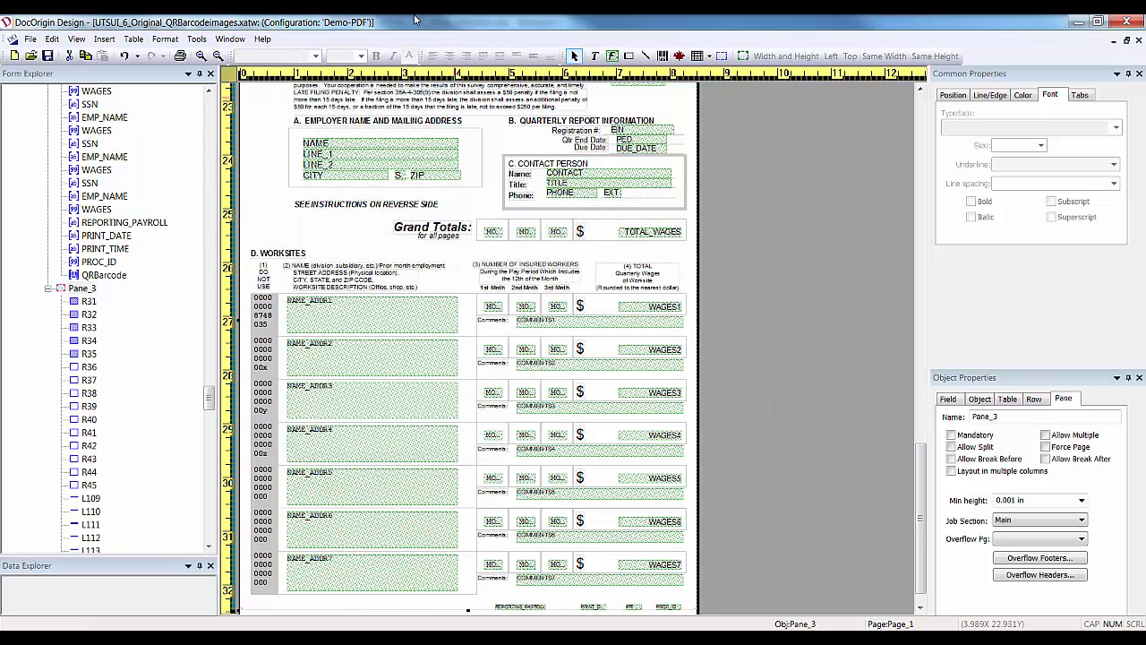
key(ctrl+F5)
click(538, 435)
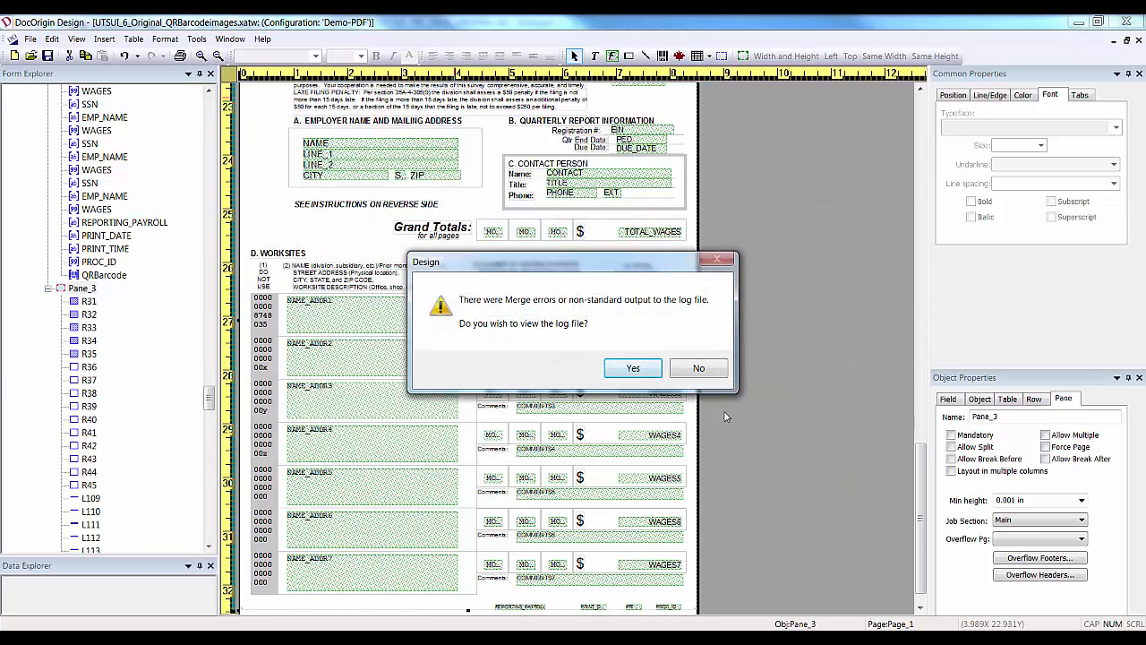
click(704, 371)
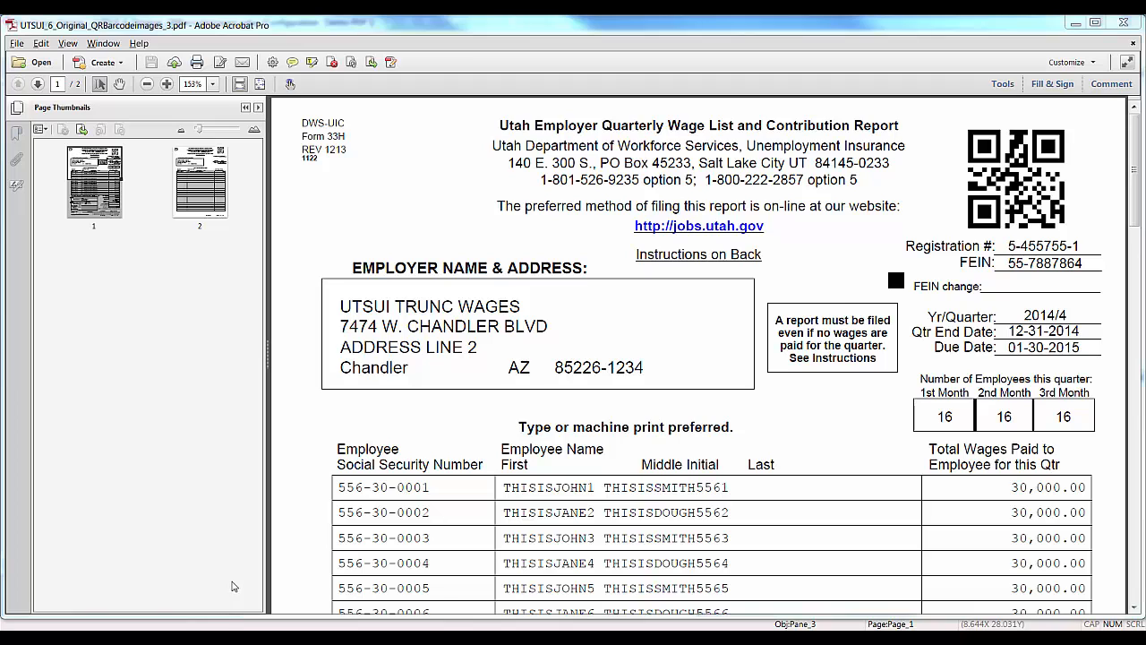
Confirm the Acrobat preview has two pages, then switch back to DocOrigin Design.
mouse_move(522, 643)
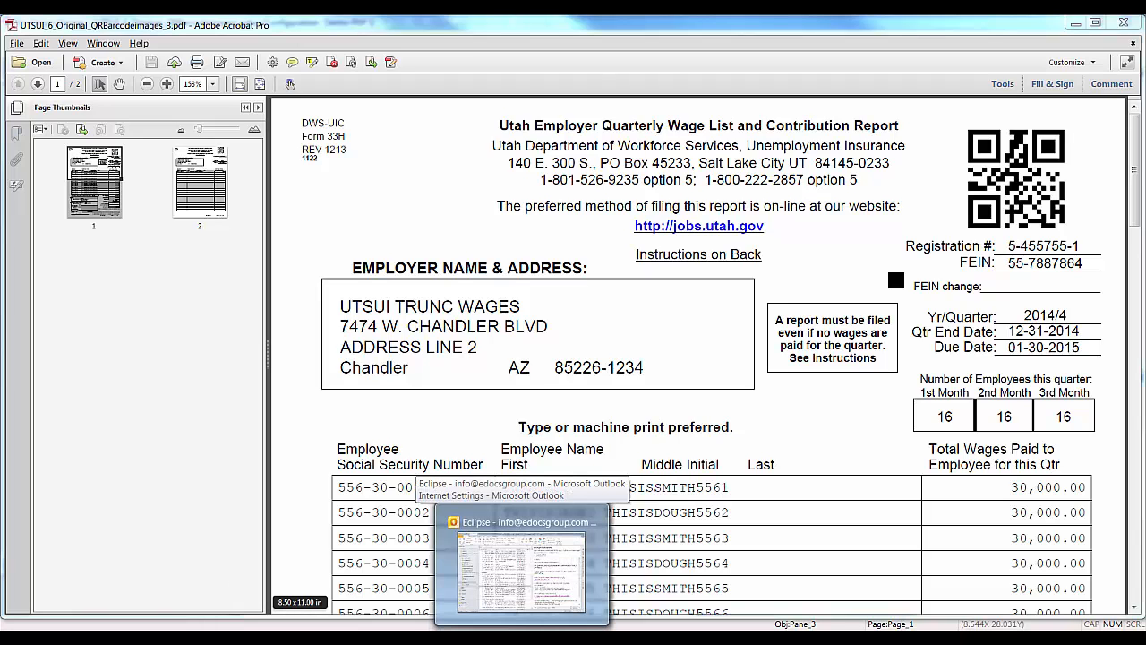
click(643, 643)
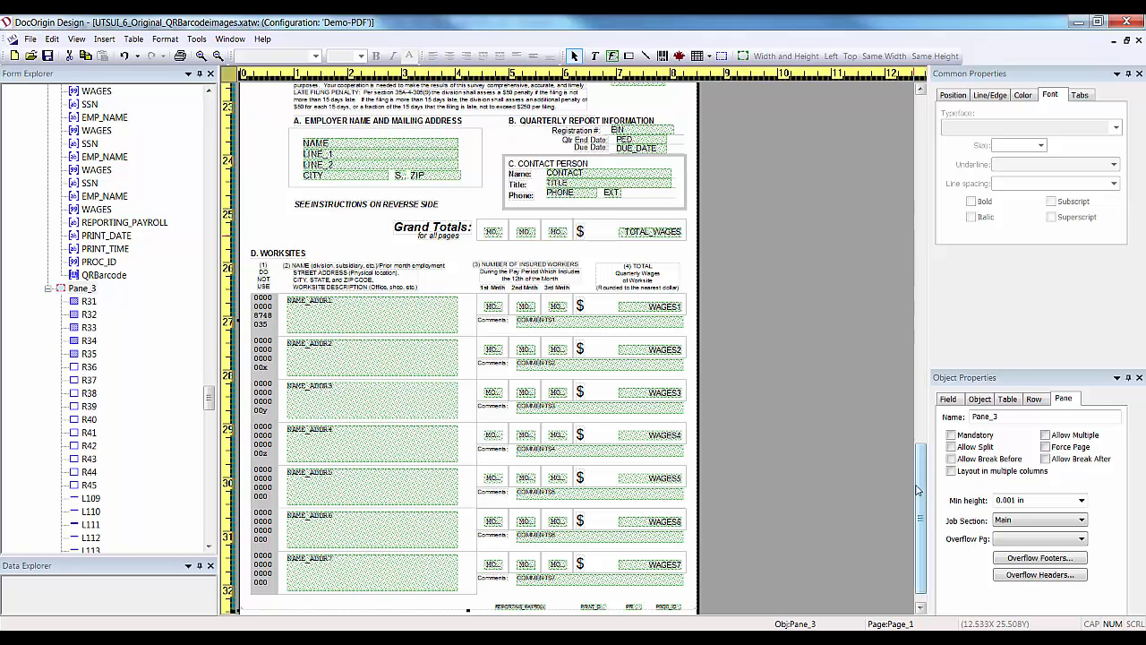
Use Find with Object Name selected to locate the object T1.
drag(916, 450, 916, 110)
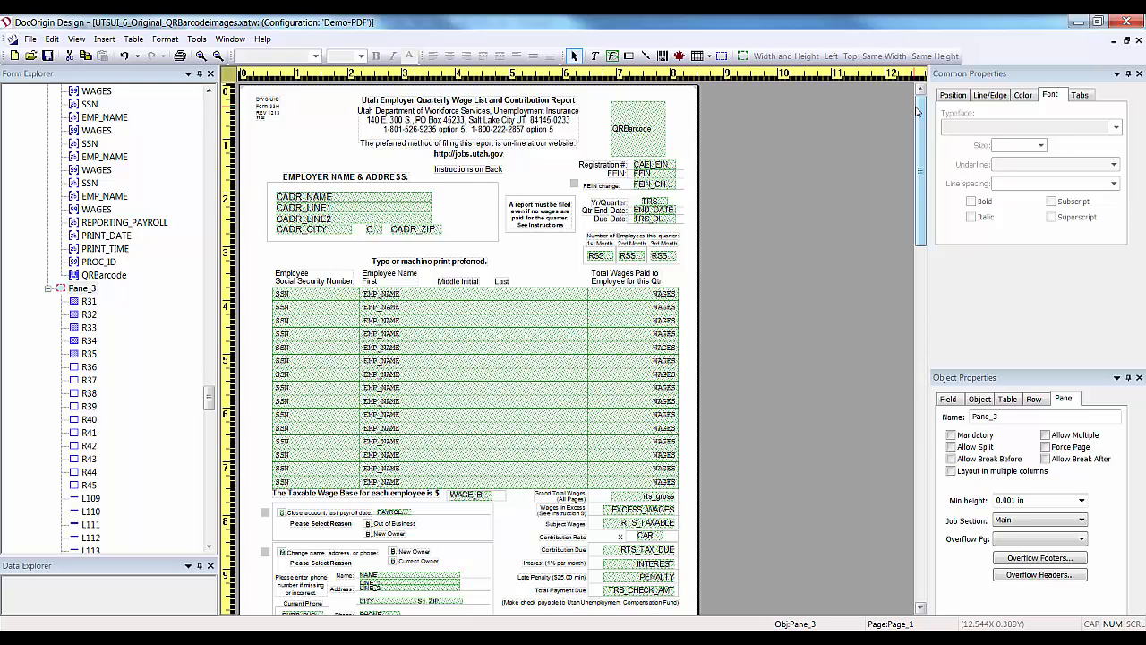
key(ctrl+f)
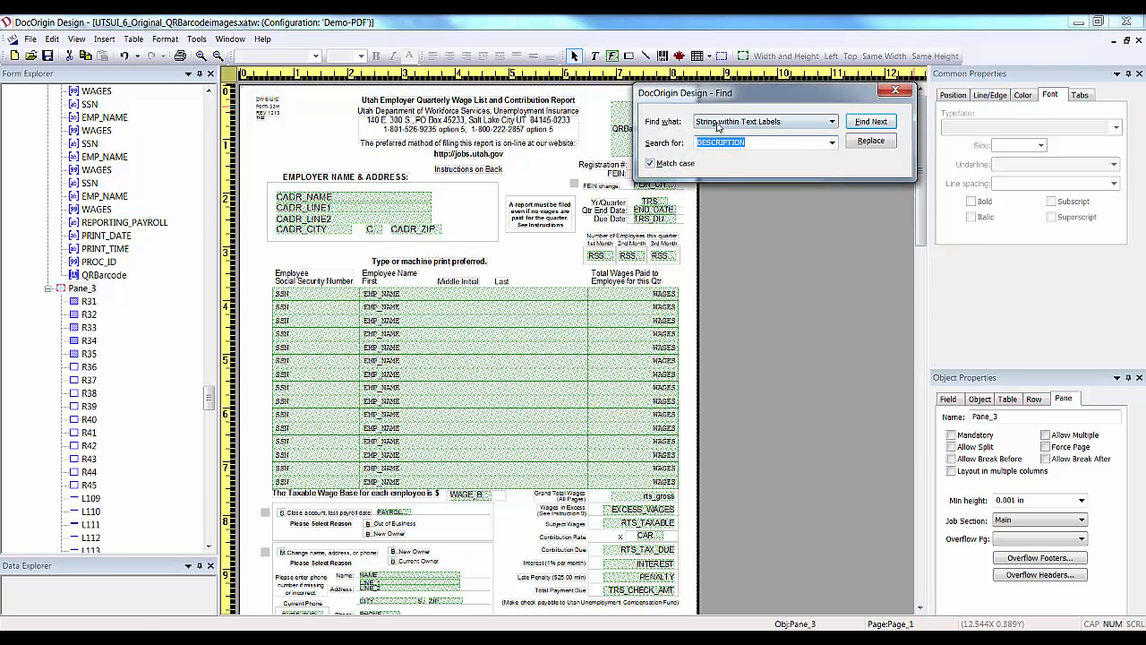
click(832, 122)
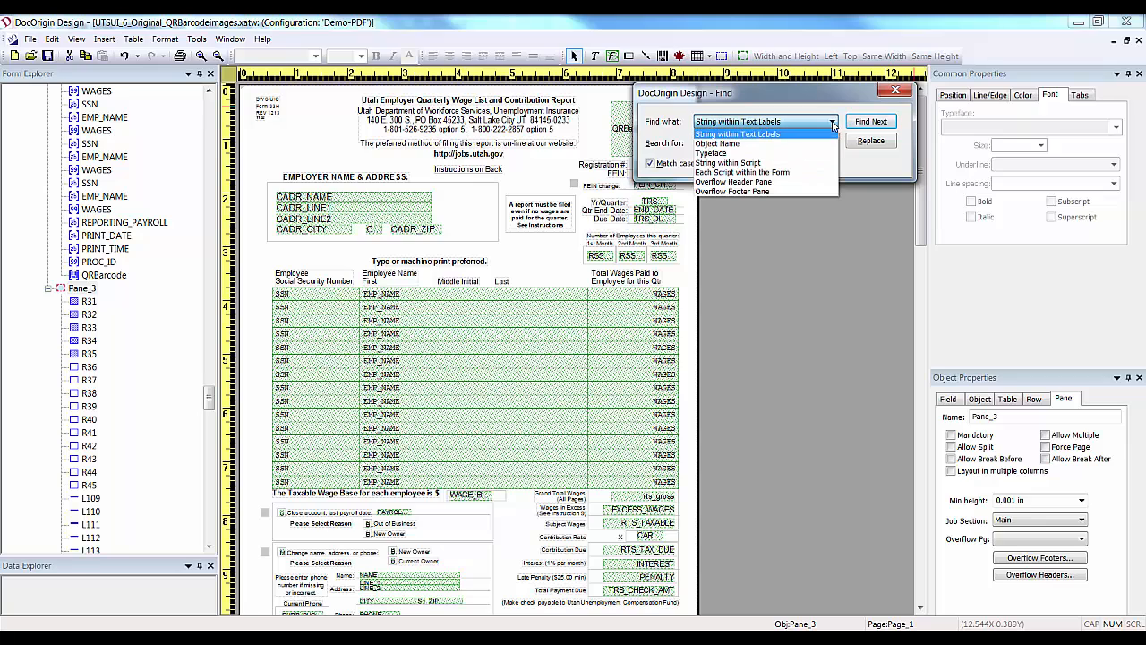
click(745, 143)
key(Tab)
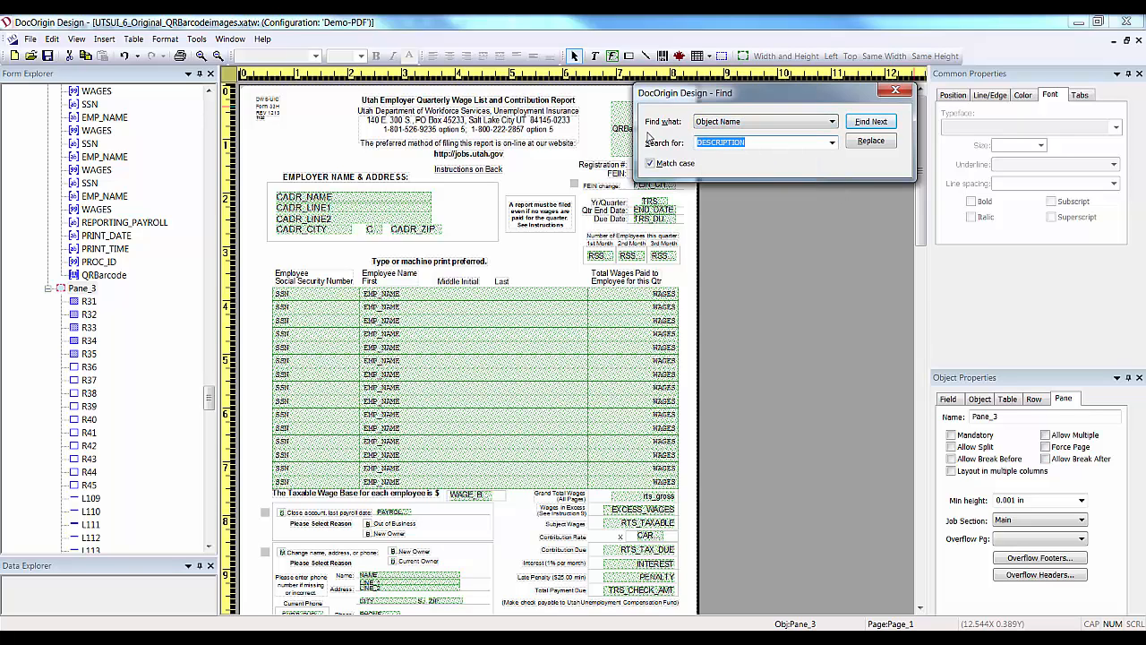
text(T1)
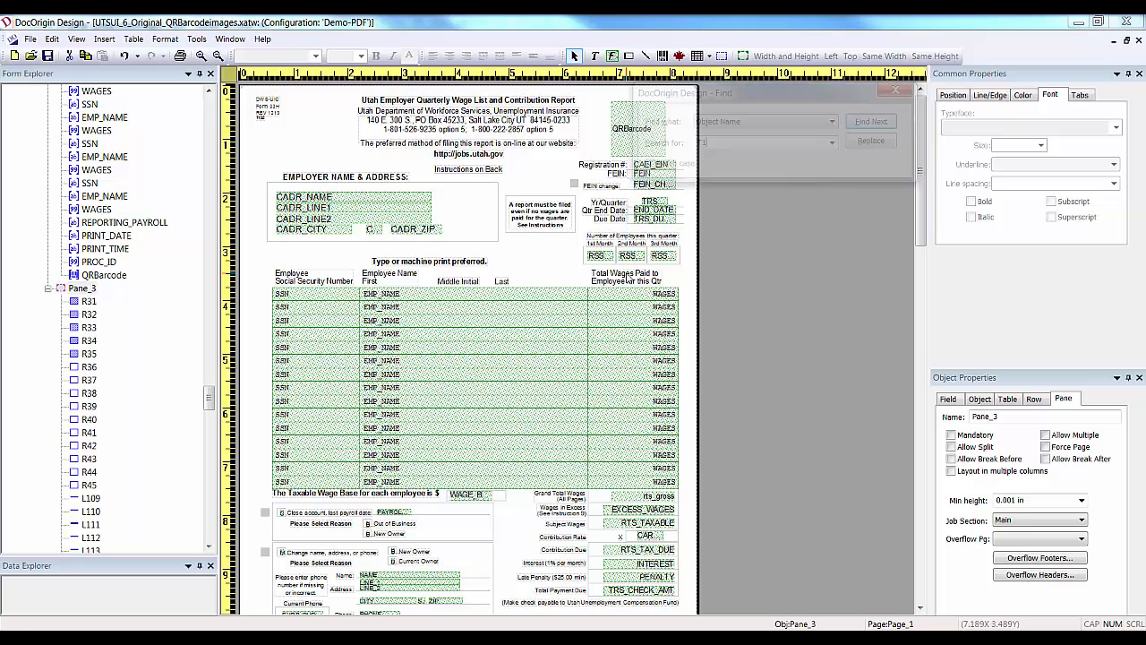
click(872, 123)
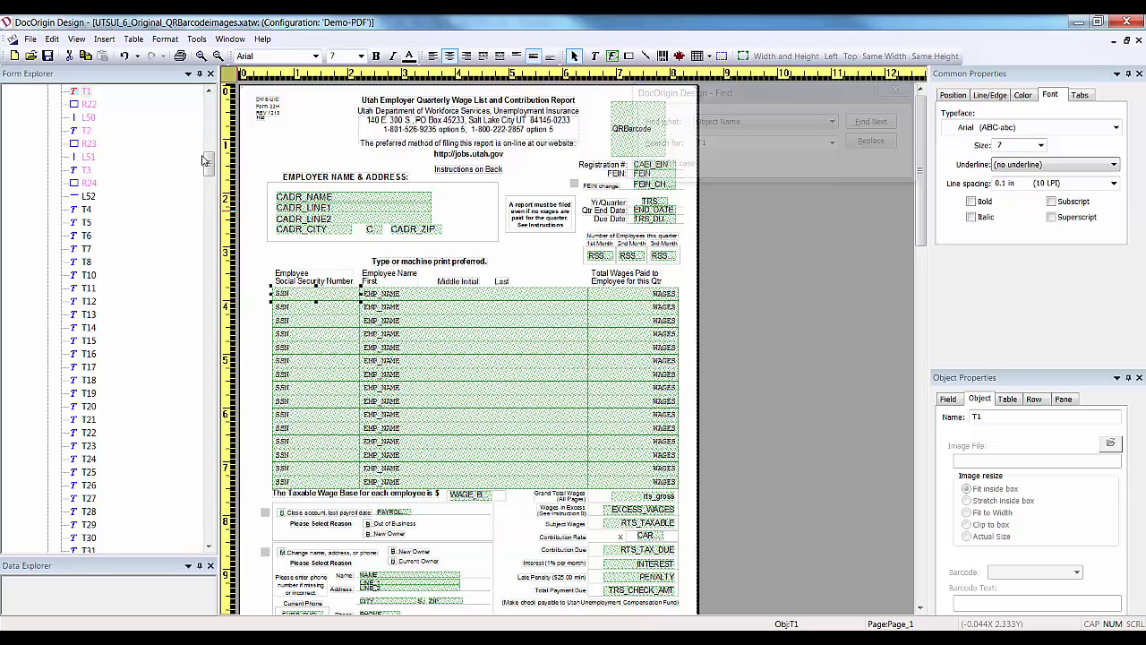
Select labels T1, T2 and T3 in Form Explorer and delete them.
click(91, 81)
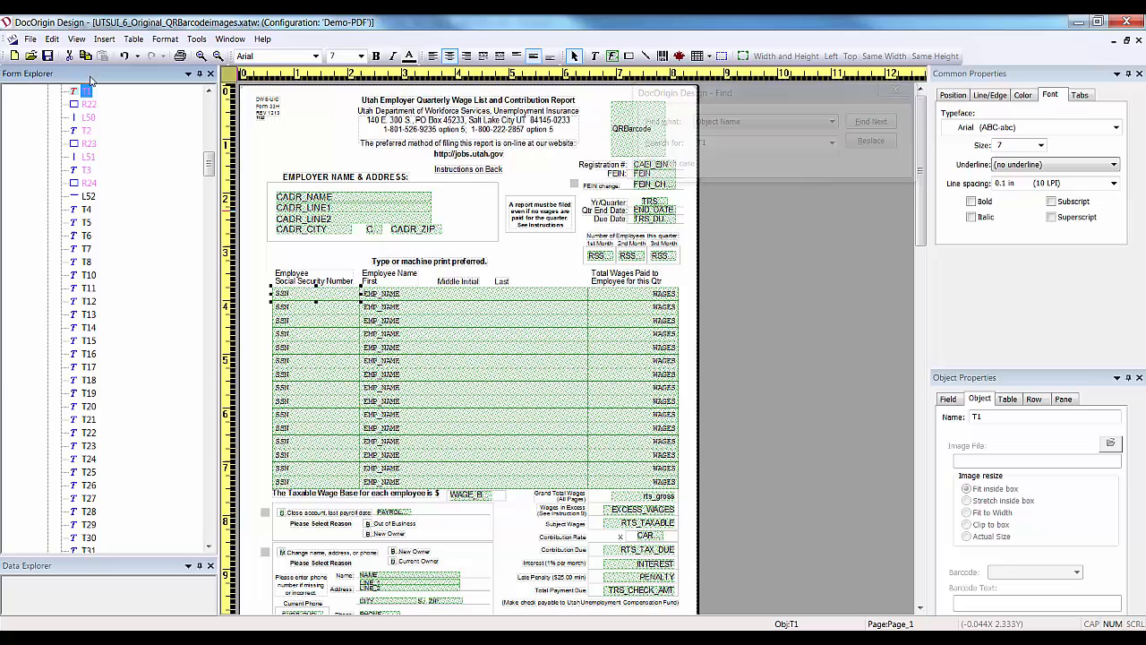
ctrl+click(85, 131)
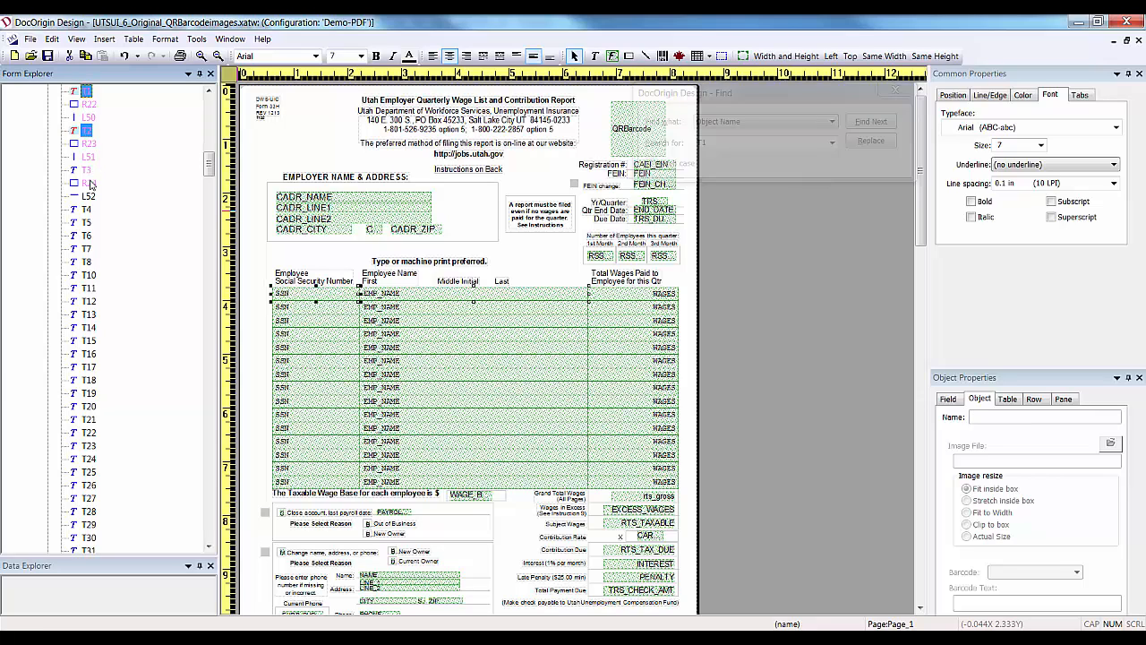
ctrl+click(86, 171)
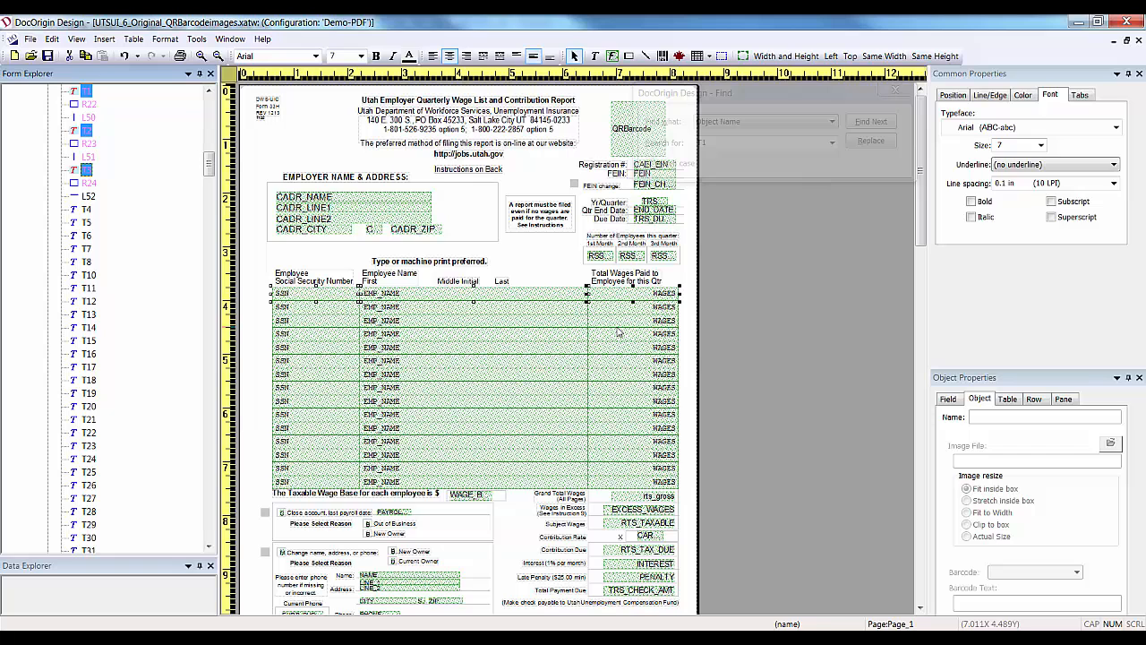
key(Delete)
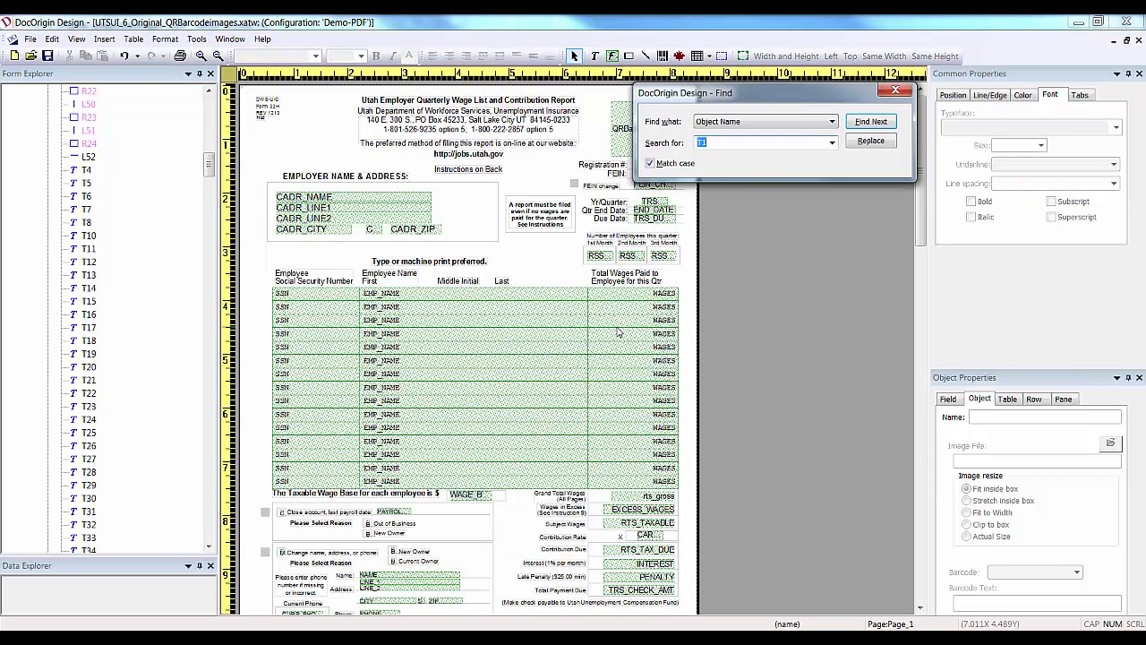
Find T61, delete objects T61, T62 and T63, and save the form.
text(T61)
click(869, 122)
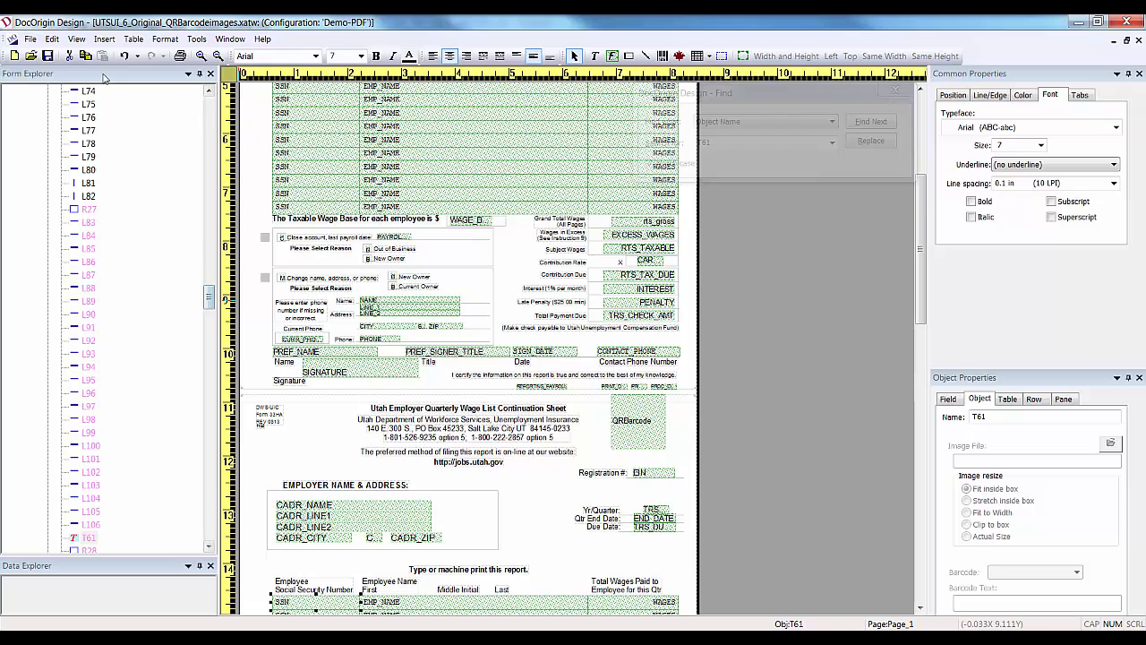
click(208, 305)
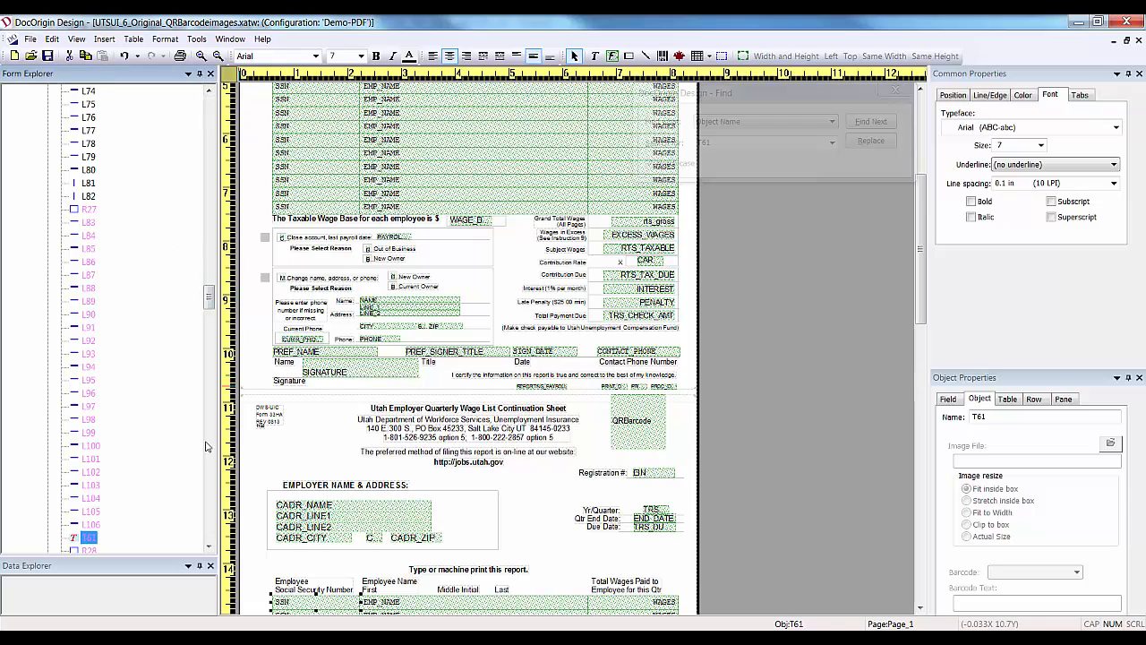
click(209, 545)
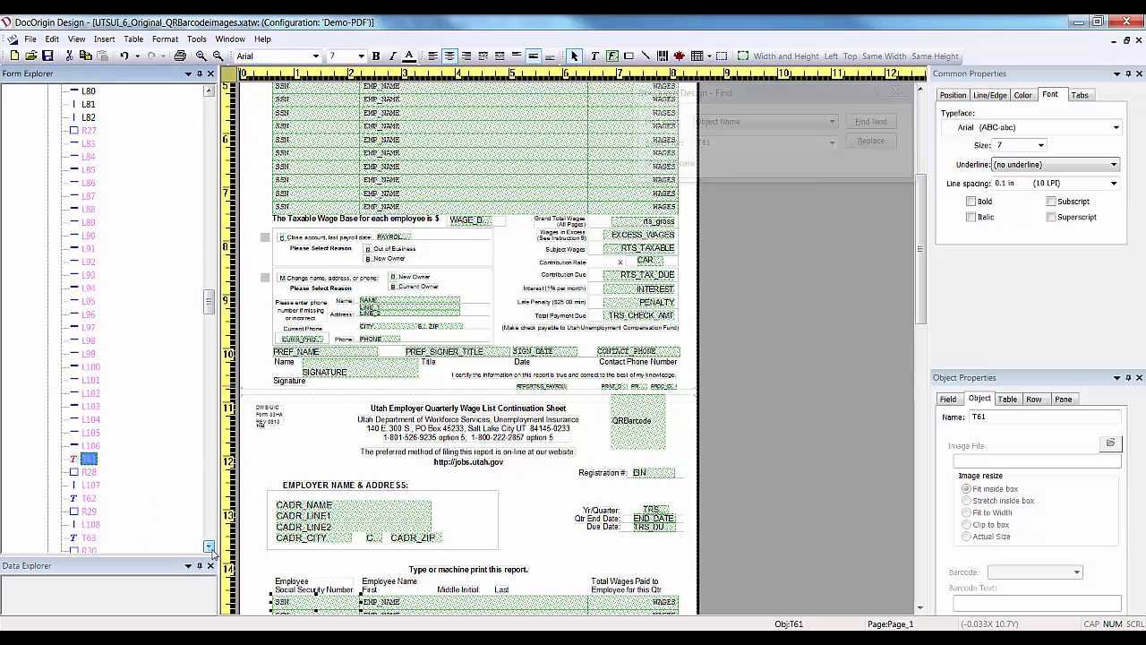
ctrl+click(89, 498)
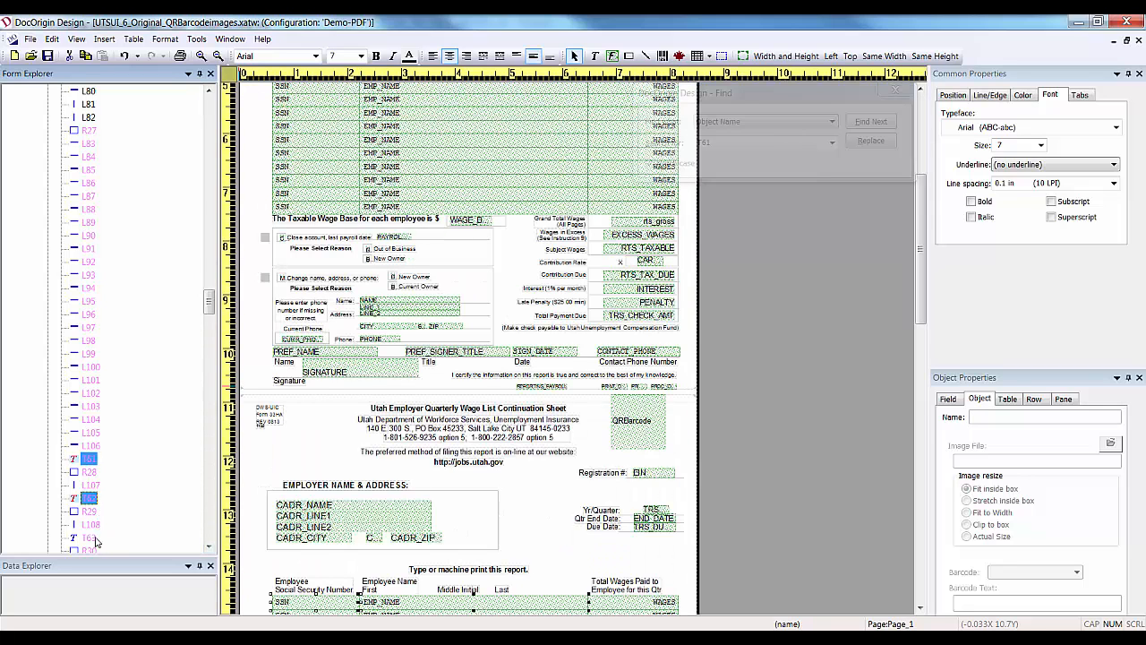
ctrl+click(88, 537)
key(Delete)
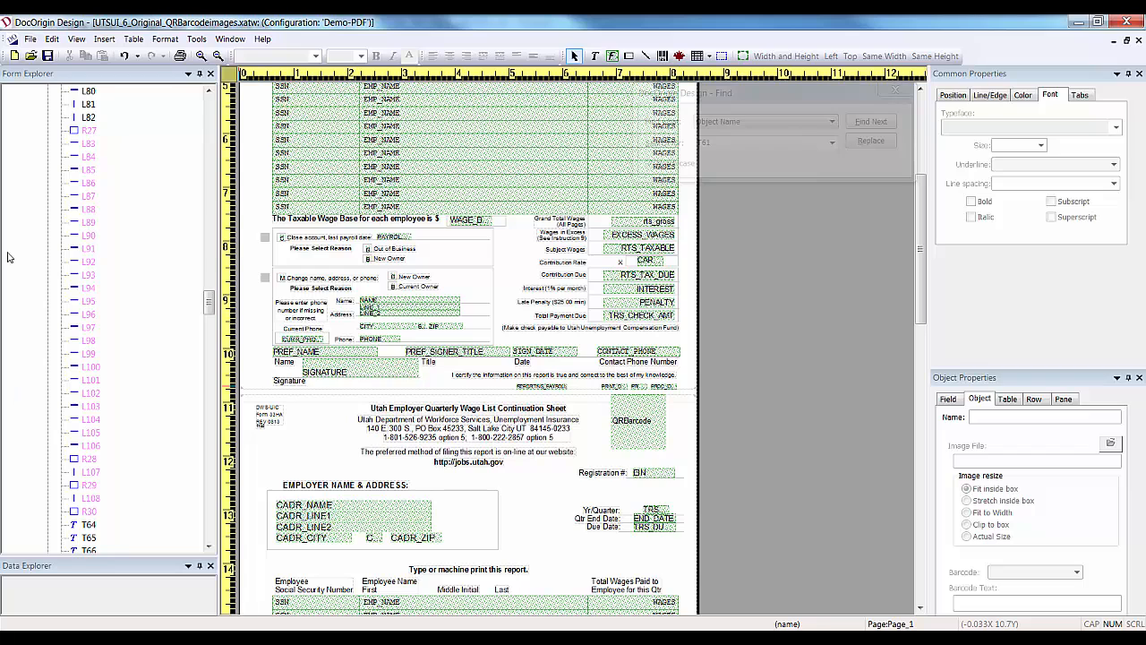
click(50, 56)
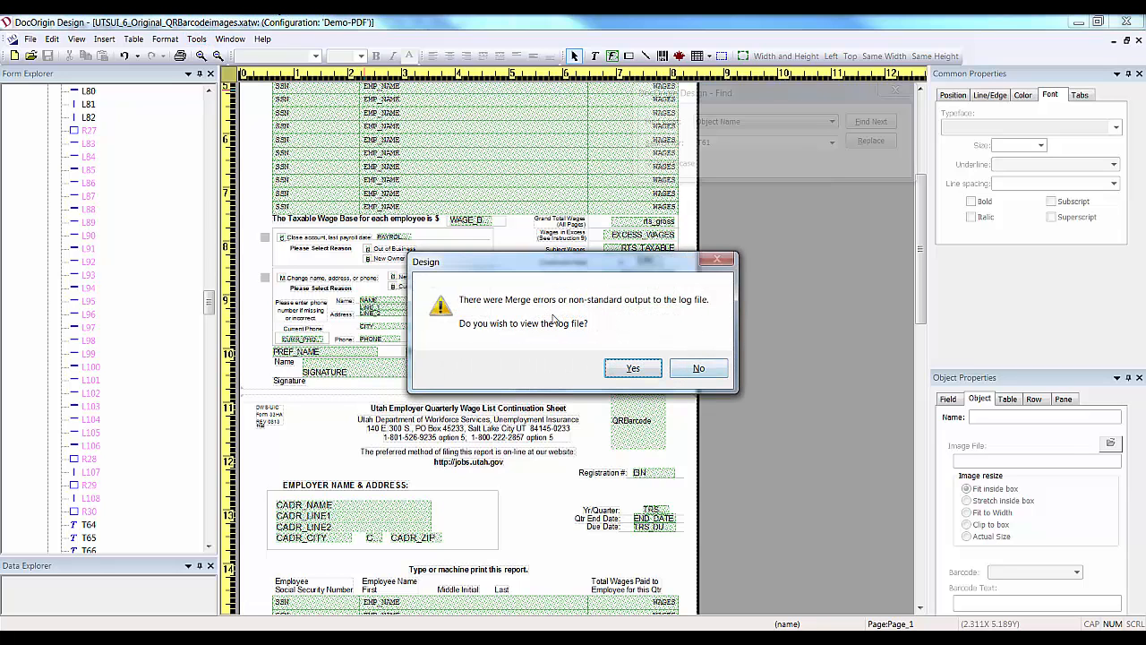
Open the merge log, scroll the PDF preview to its totals, and bring the Notepad log forward.
click(633, 369)
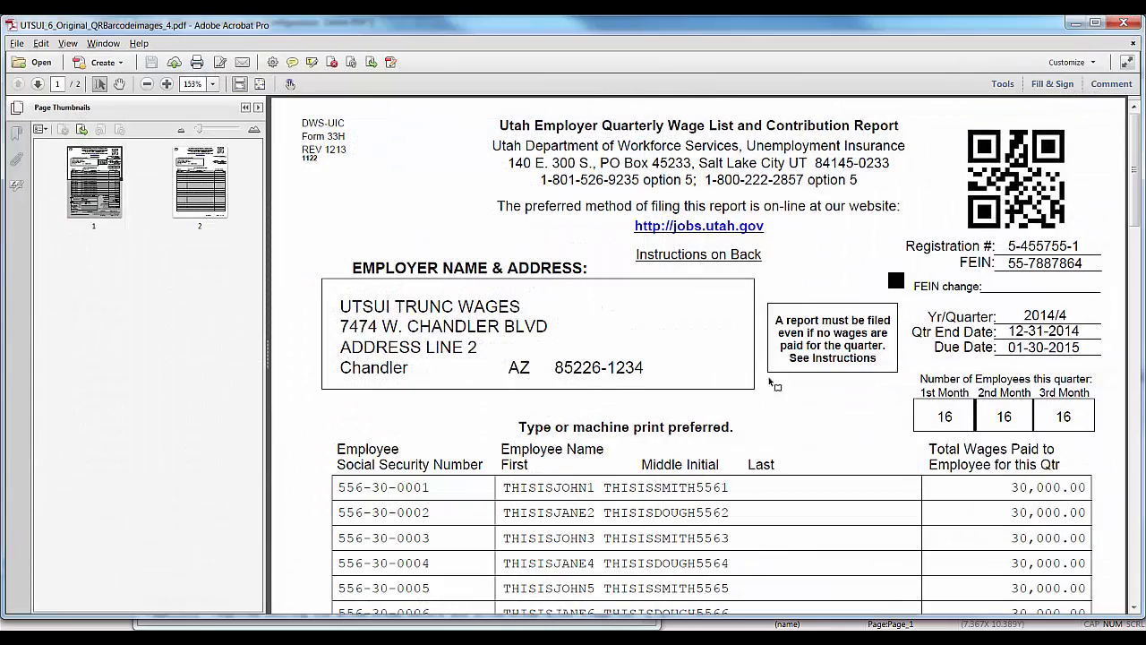
drag(98, 170, 93, 210)
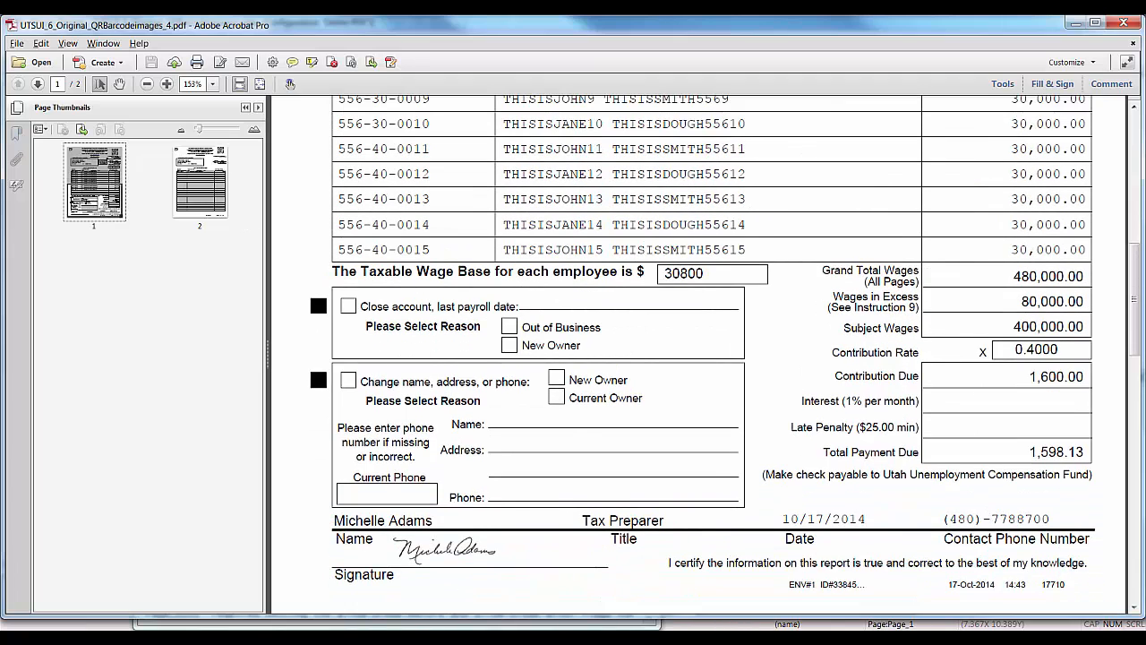
mouse_move(771, 638)
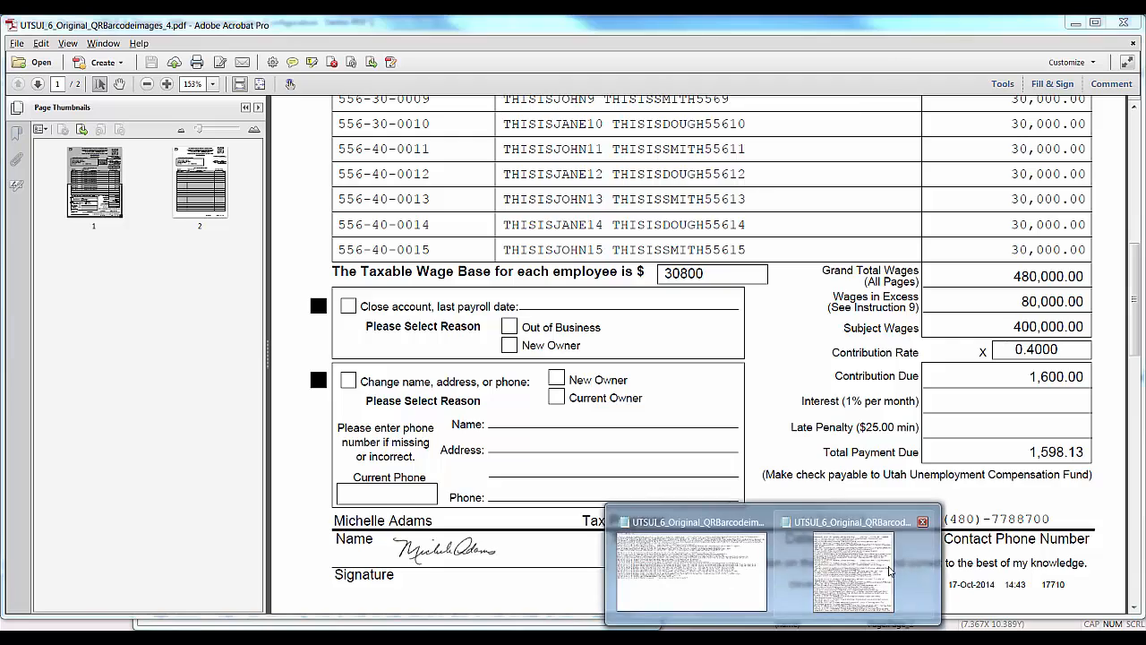
click(866, 571)
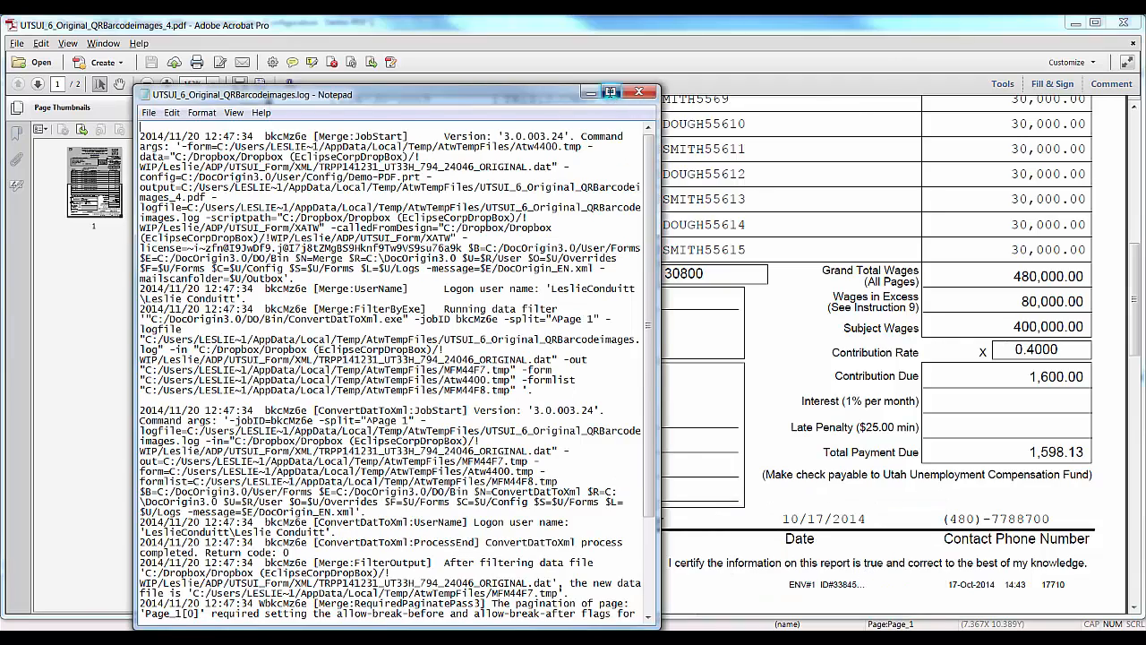
Maximize the merge log and highlight the REPORTING_PAYROLL field-overflow warning.
click(610, 92)
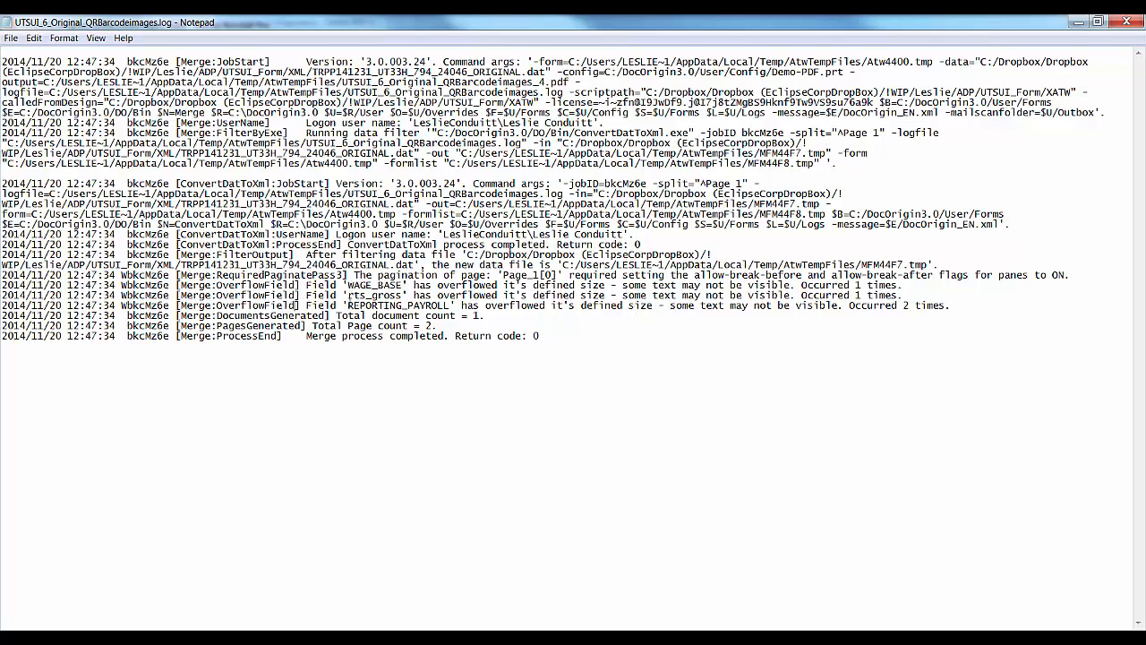
drag(347, 305, 450, 306)
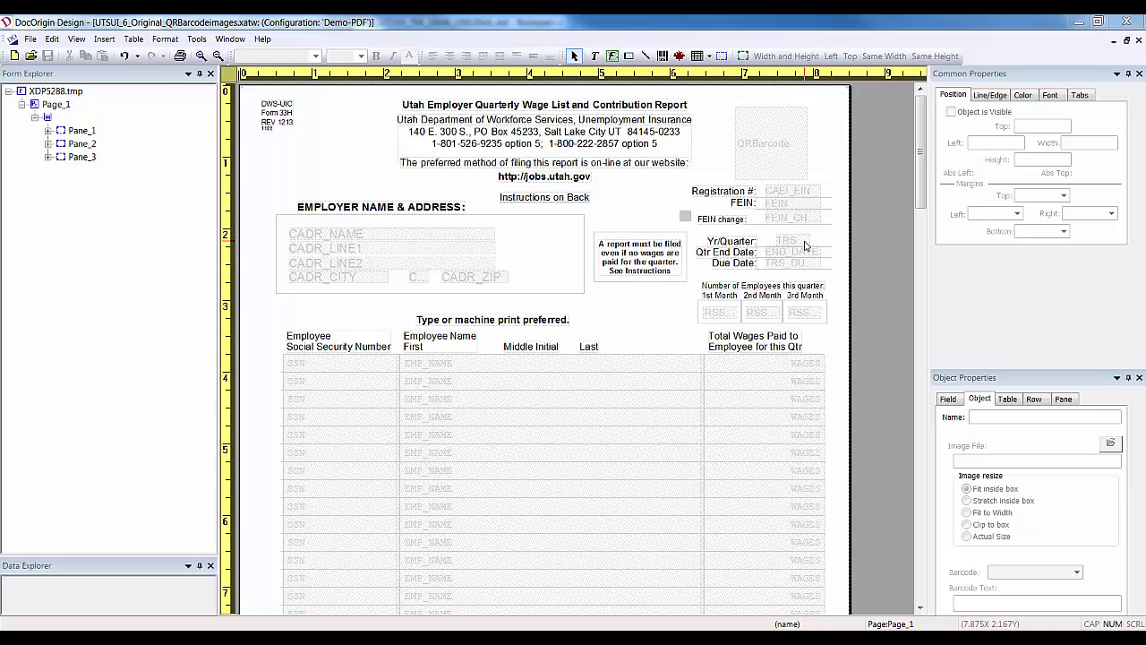
Rerun the PDF preview of UTSUI_6_Original_QRBarcodeimages and accept opening the merge error log.
click(781, 27)
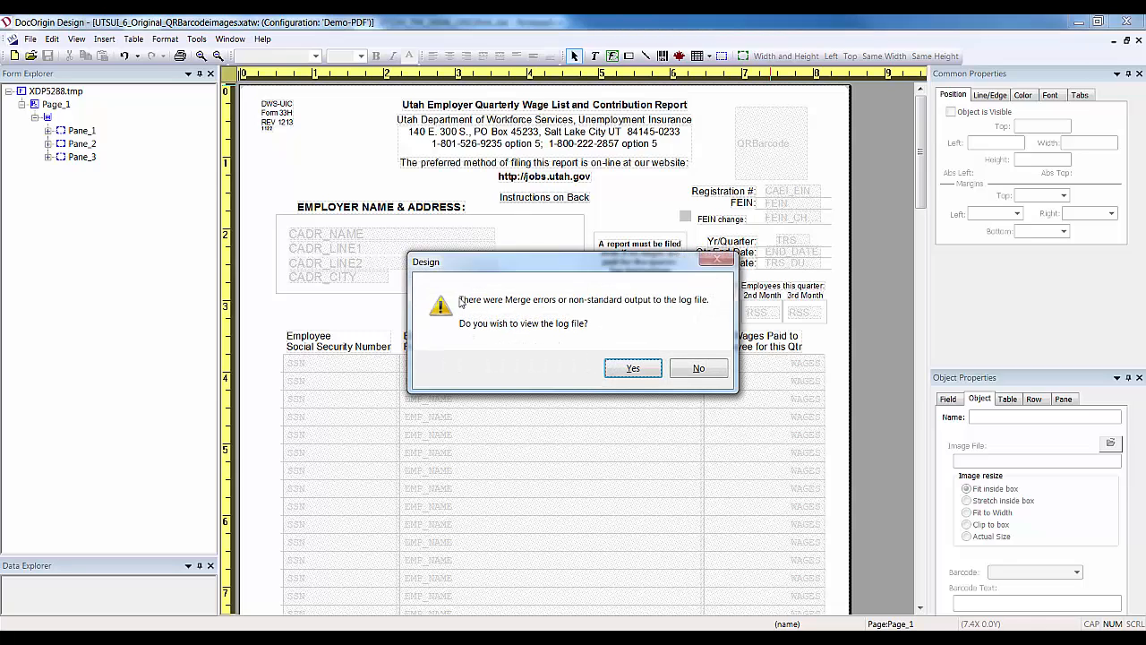
click(636, 368)
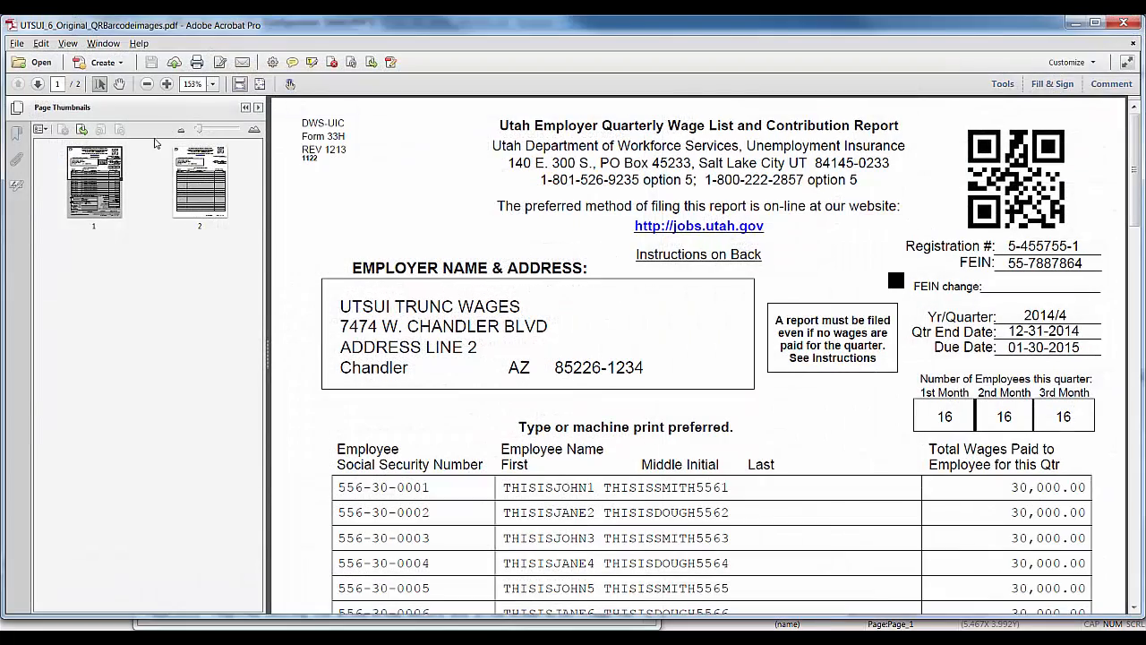
Page down through the two-page PDF to the bottom of page 2's employee table.
click(1137, 444)
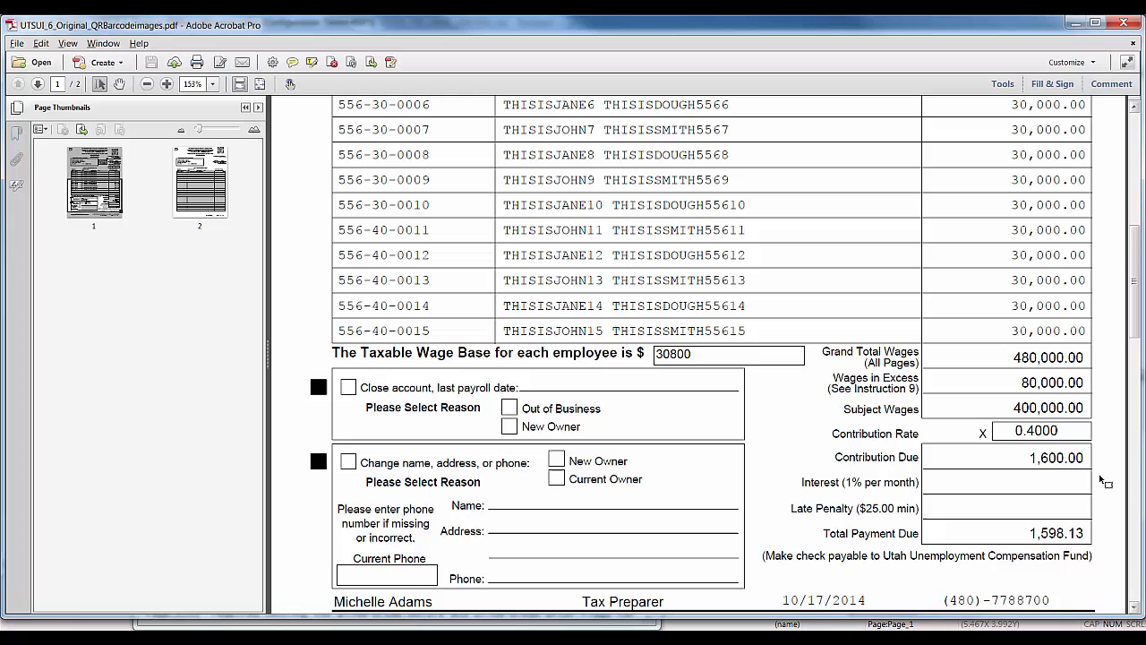
click(1135, 609)
scroll(1136, 609, down, 8)
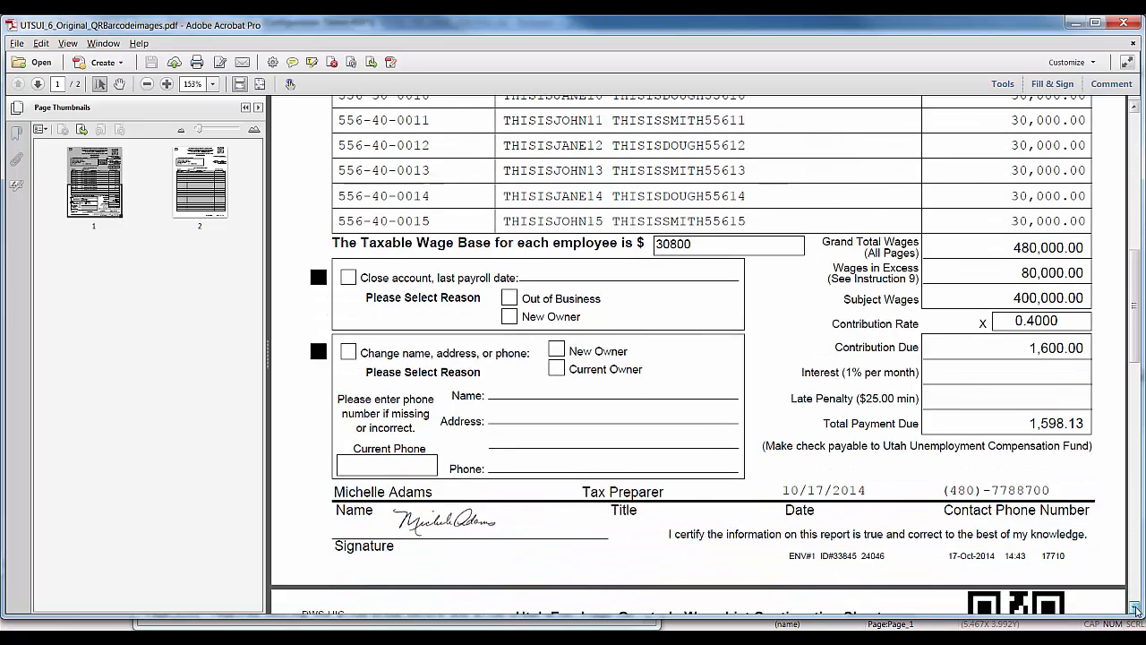
click(1134, 497)
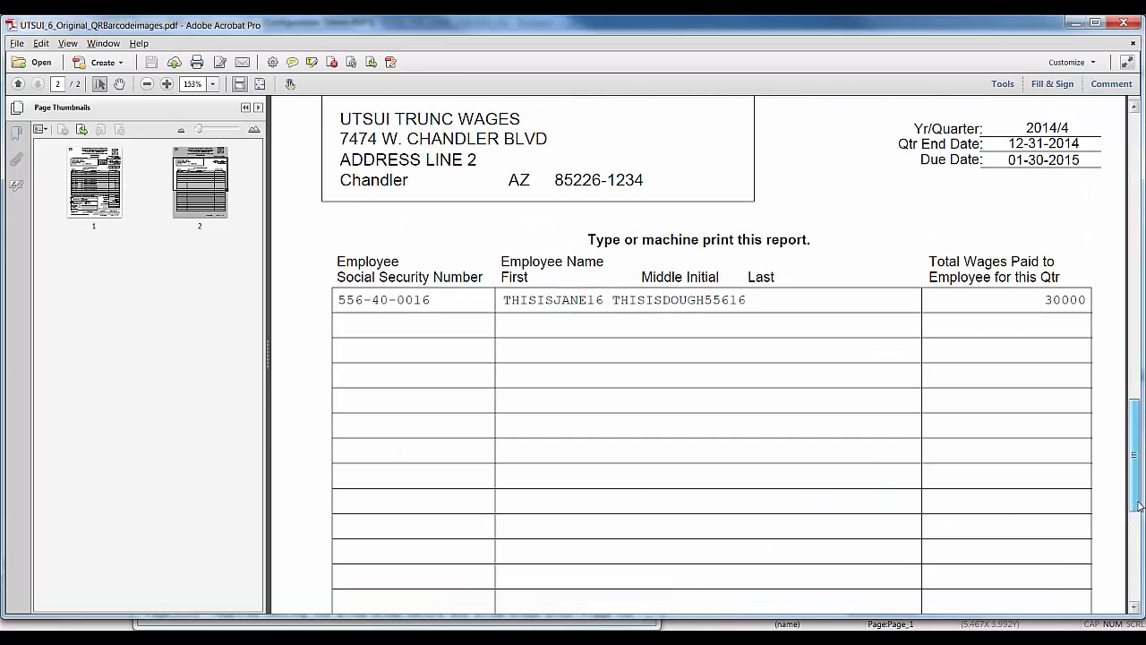
click(1134, 497)
Highlight the log's 'allow-break-before and allow-break-after' pane message, then minimize Notepad.
key(alt+Tab)
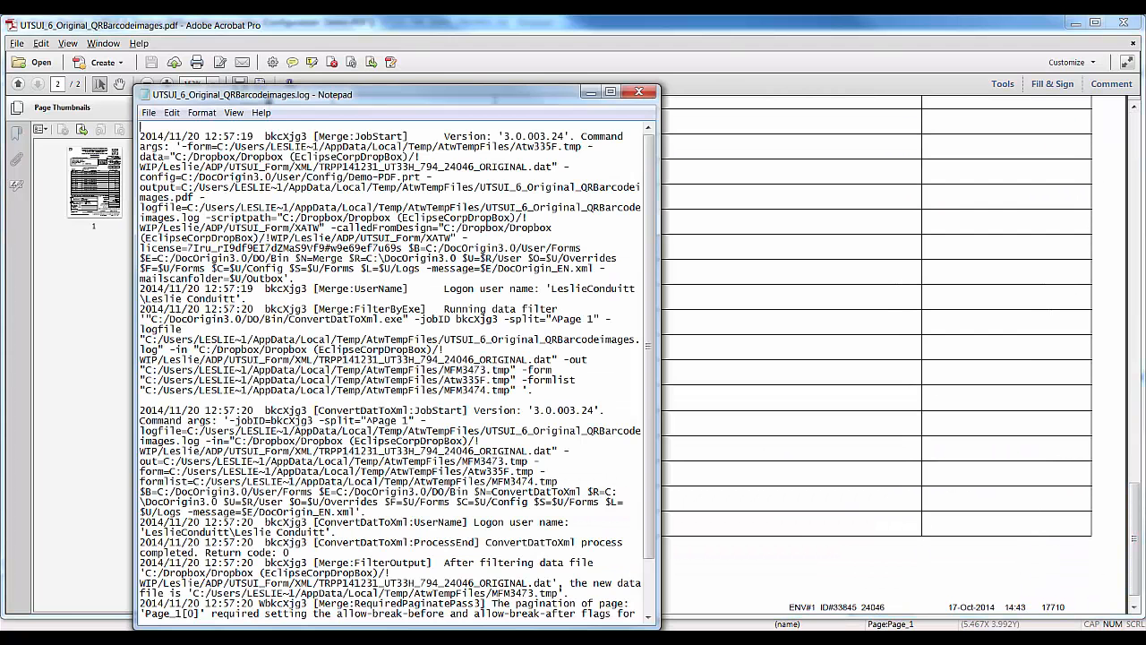
click(610, 93)
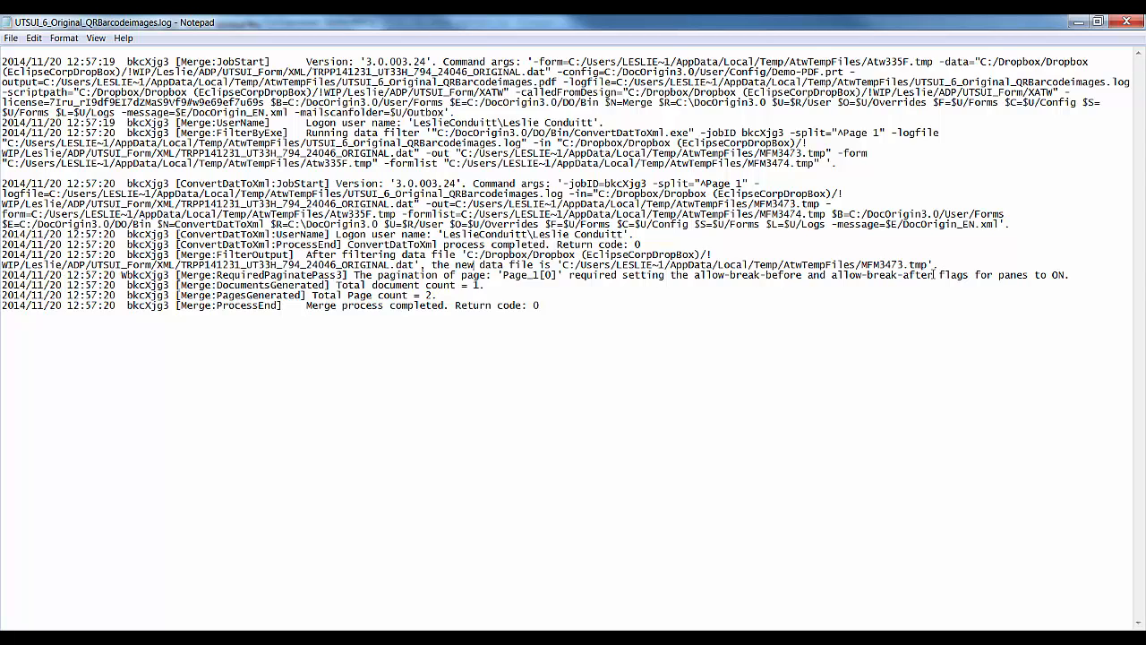
drag(935, 274, 697, 279)
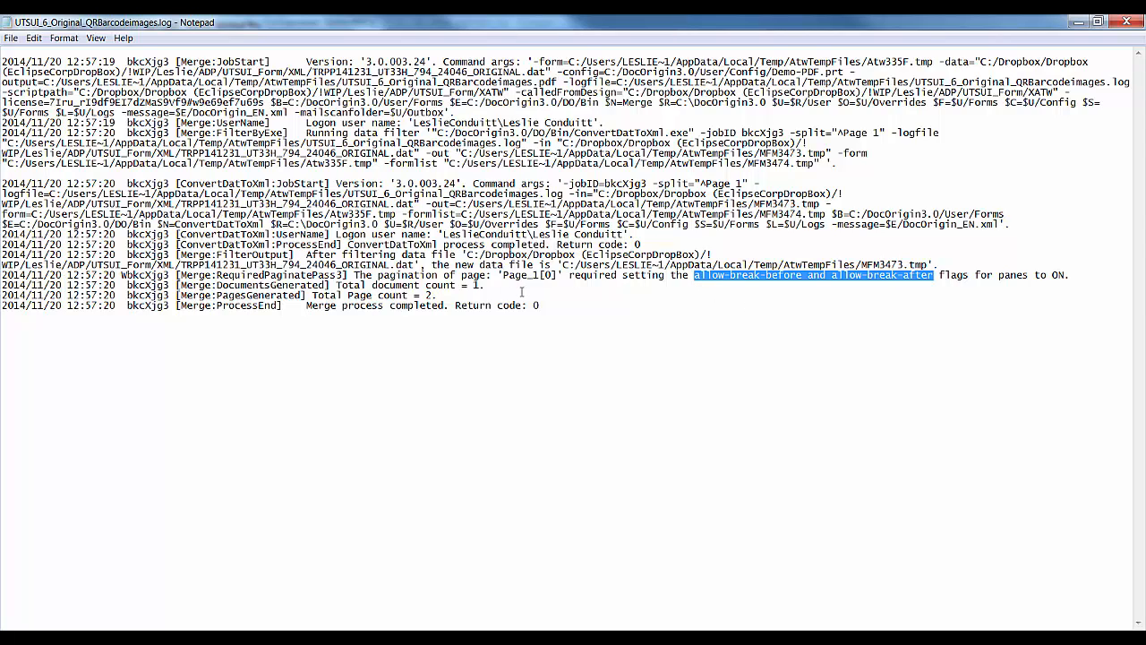
click(1081, 23)
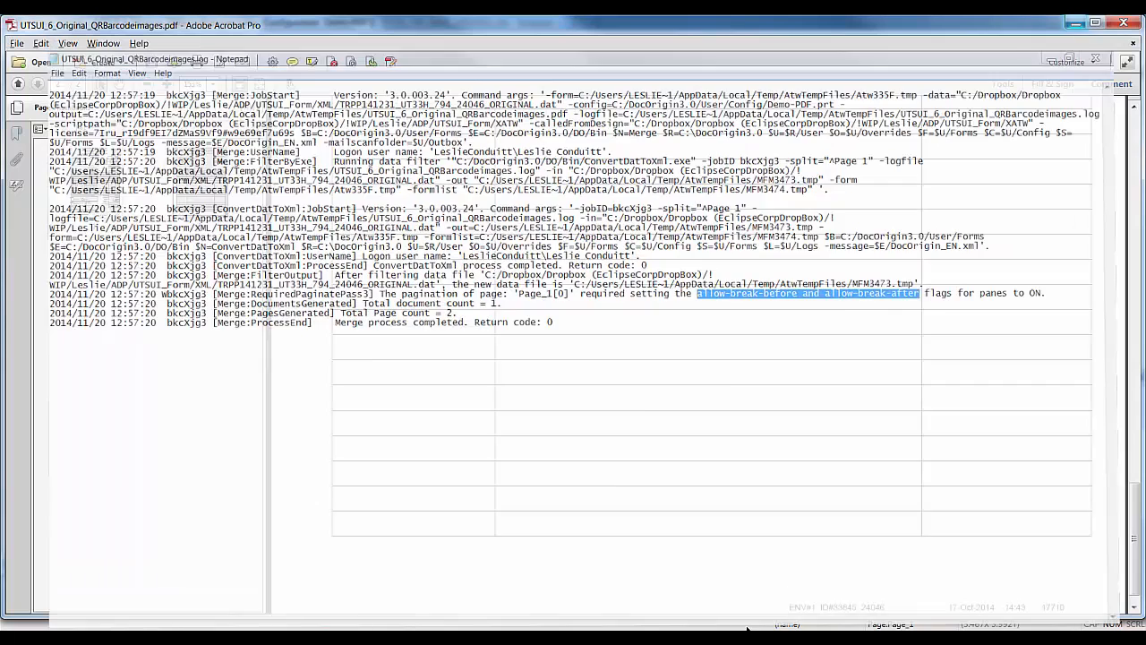
key(alt+Tab)
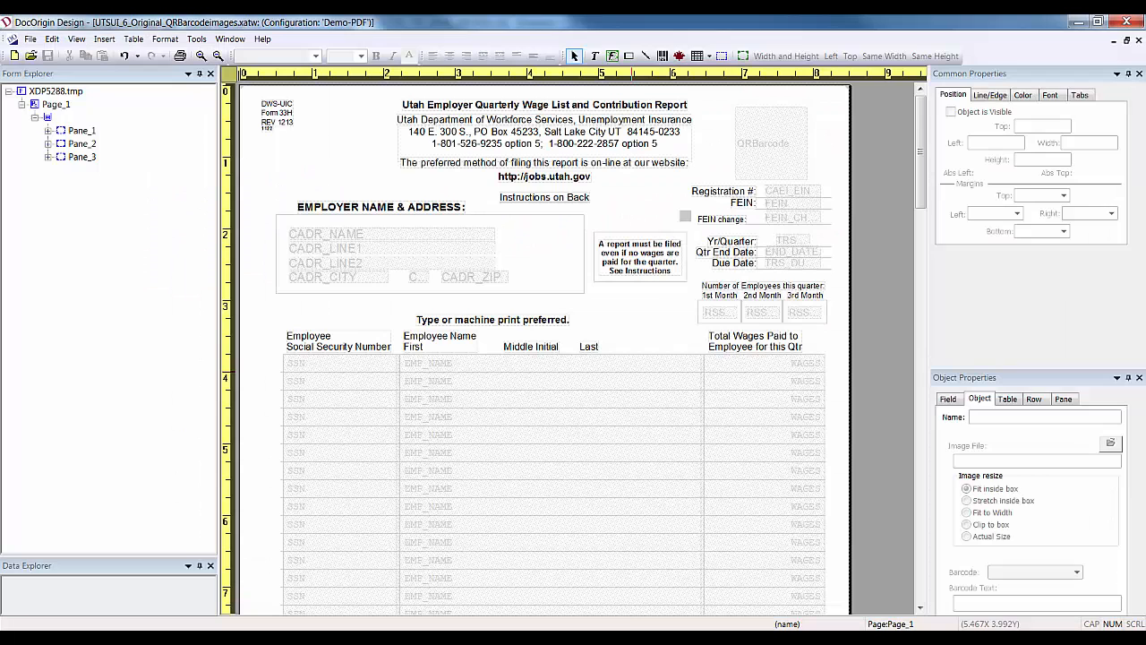
Select Pane_1, Pane_2 and Pane_3 and check Allow Break After and Allow Break Before.
click(79, 131)
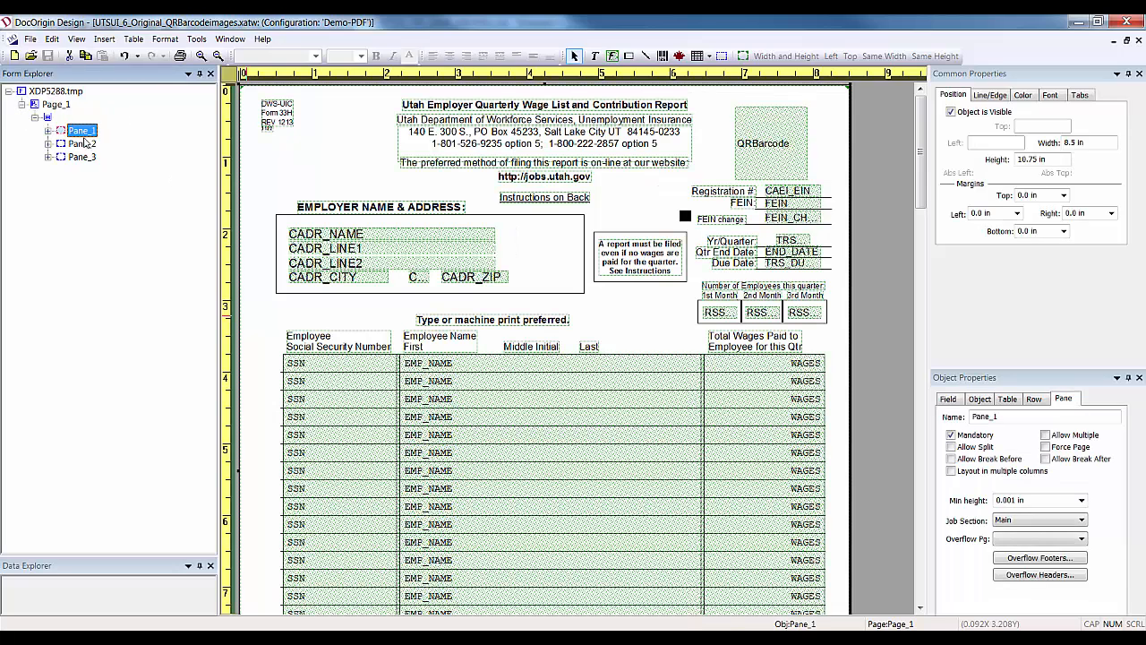
ctrl+click(87, 143)
ctrl+click(84, 157)
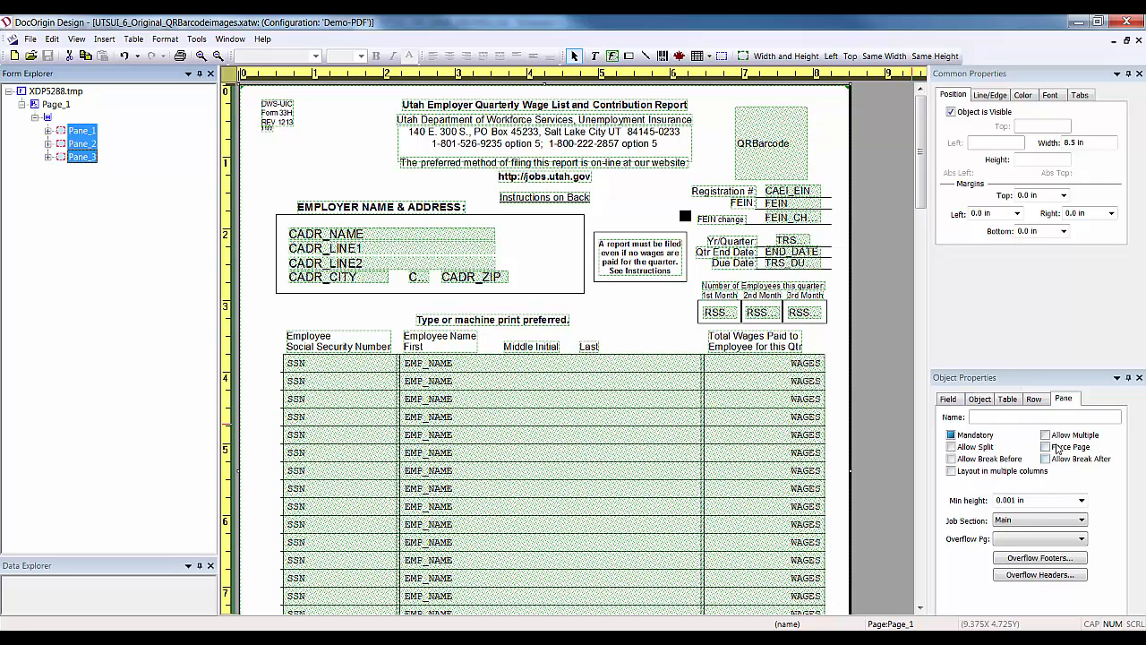
click(1062, 459)
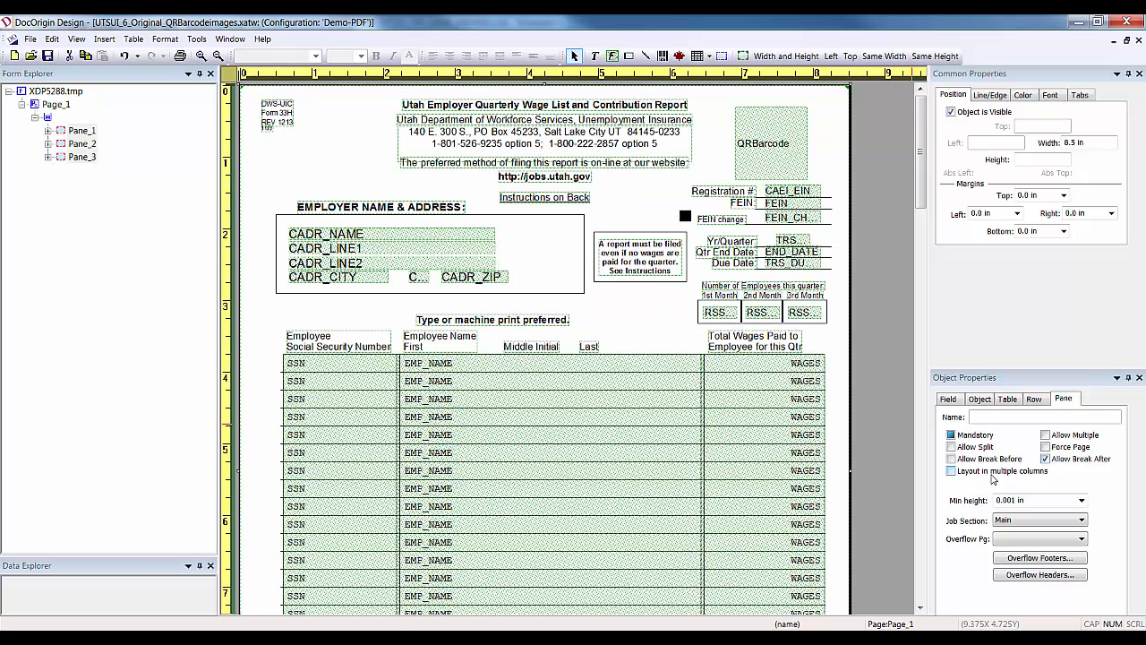
click(952, 458)
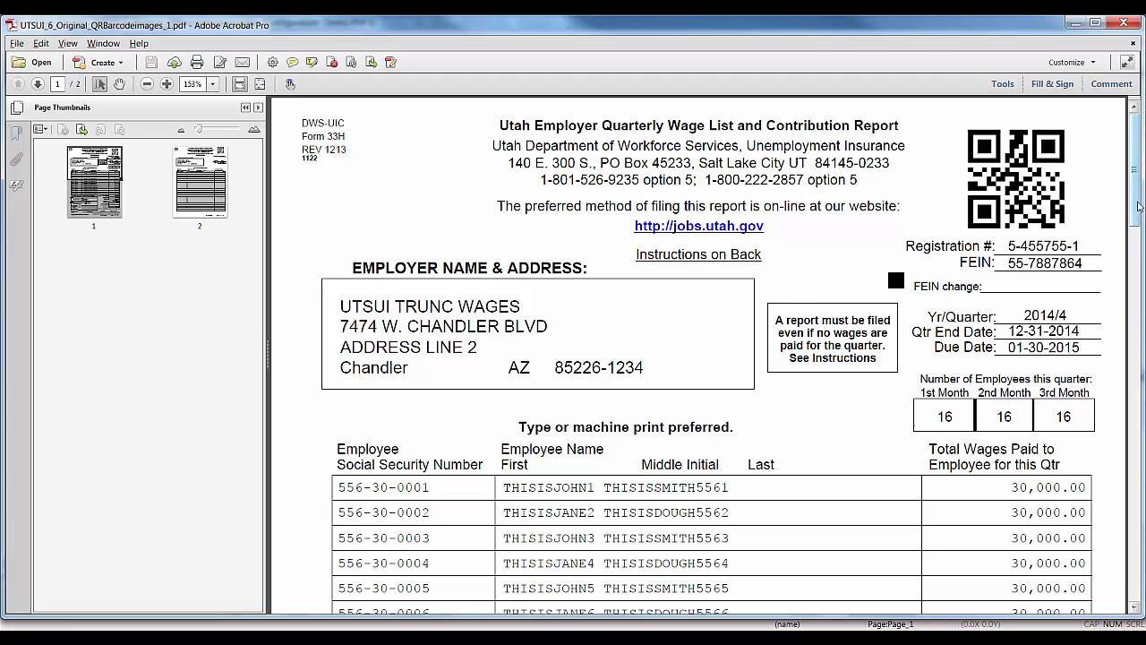
scroll(1141, 215, down, 1)
mouse_move(1140, 215)
mouse_down()
mouse_move(1139, 580)
mouse_move(1139, 204)
mouse_up()
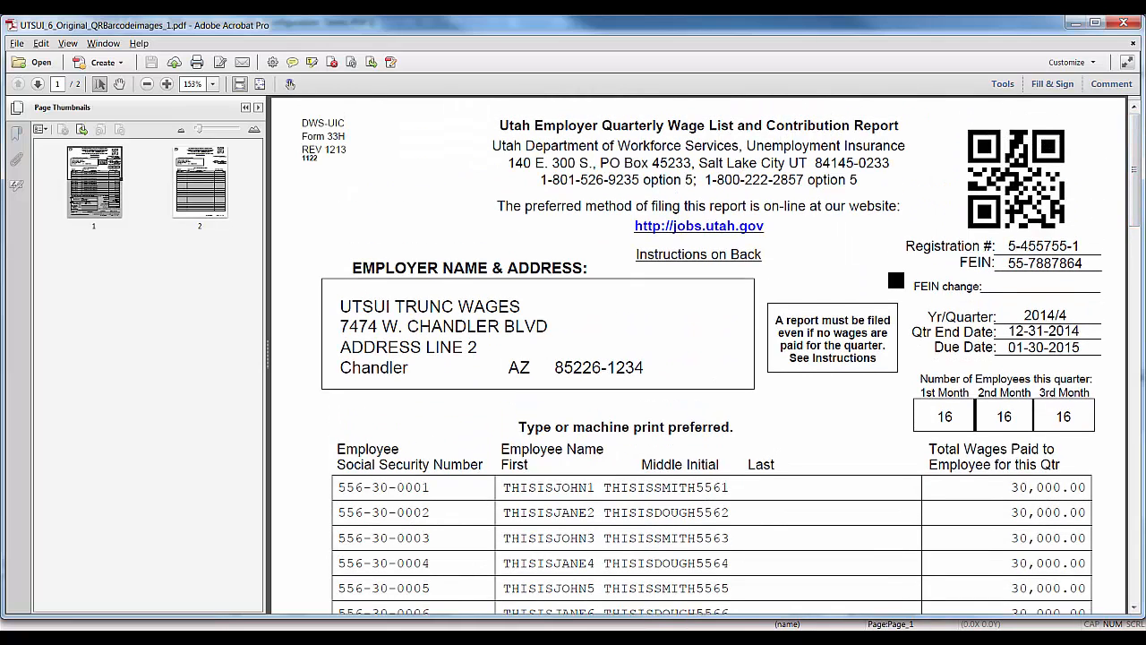